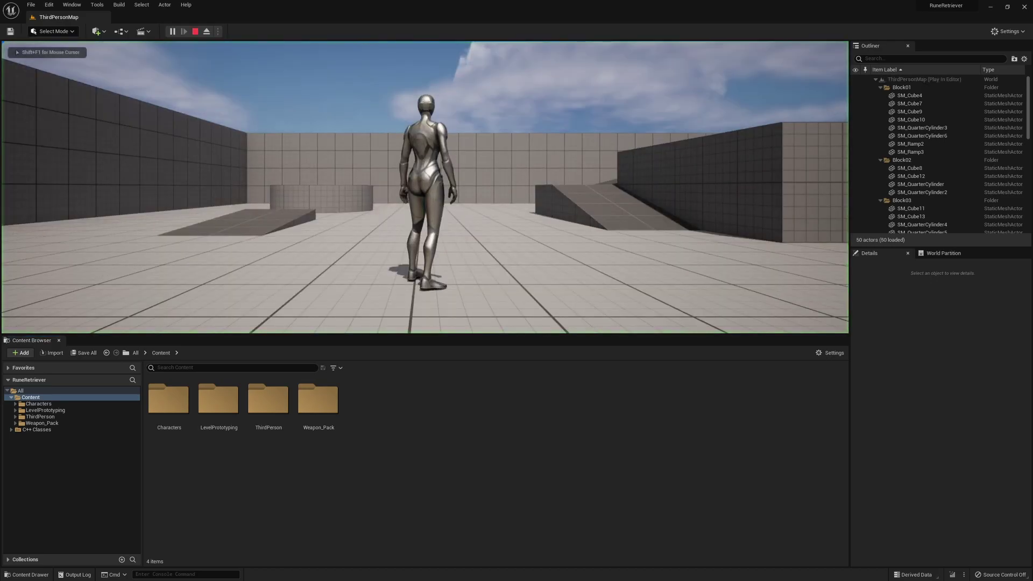
# - Playtest the level by running and jumping the character over the ramps and blocks
pyautogui.press('w')
pyautogui.press('space')
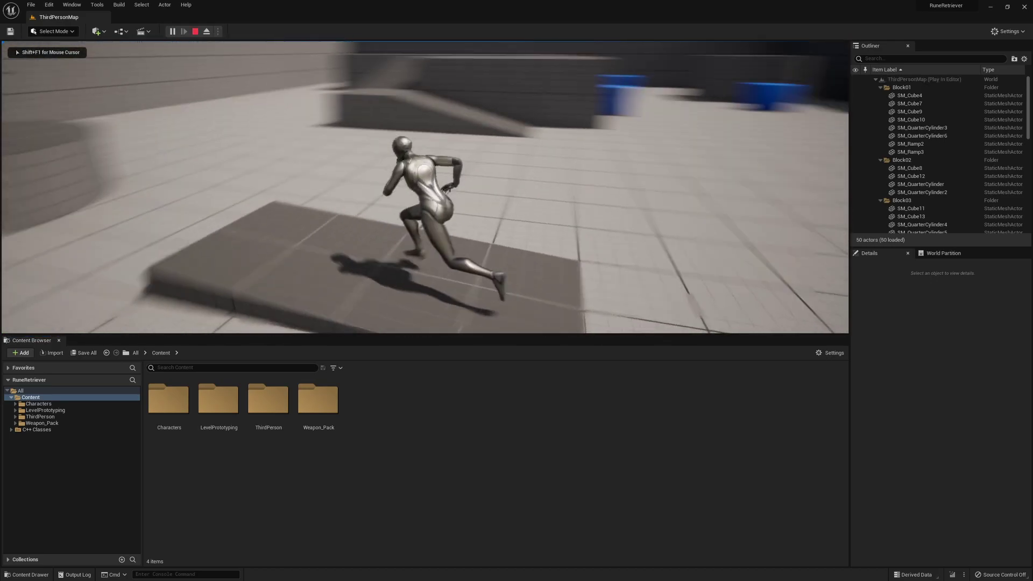
pyautogui.press('space')
pyautogui.press('w')
pyautogui.press('space')
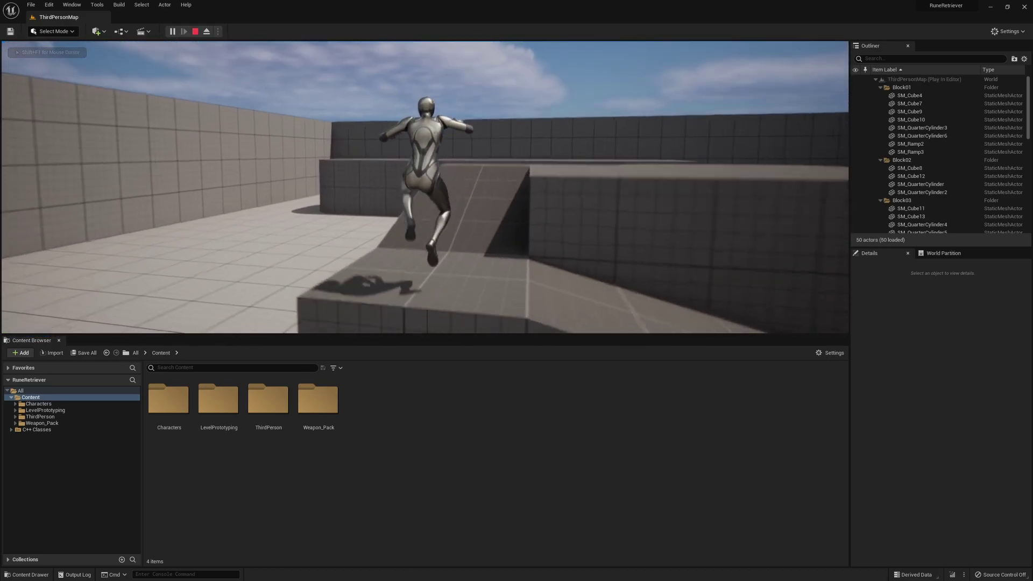
pyautogui.press('space')
pyautogui.press('w')
pyautogui.press('space')
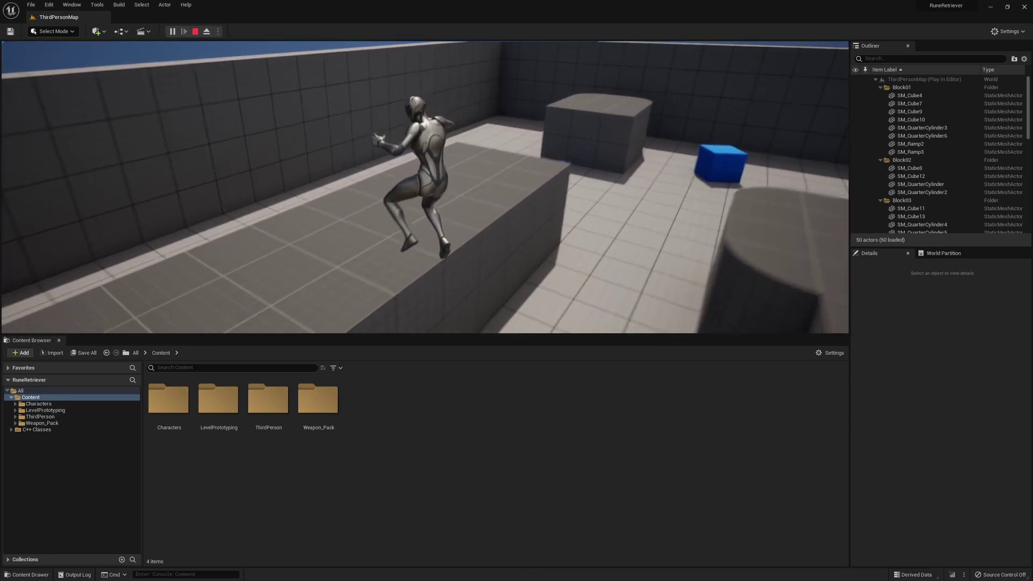
pyautogui.press('w')
pyautogui.press('space')
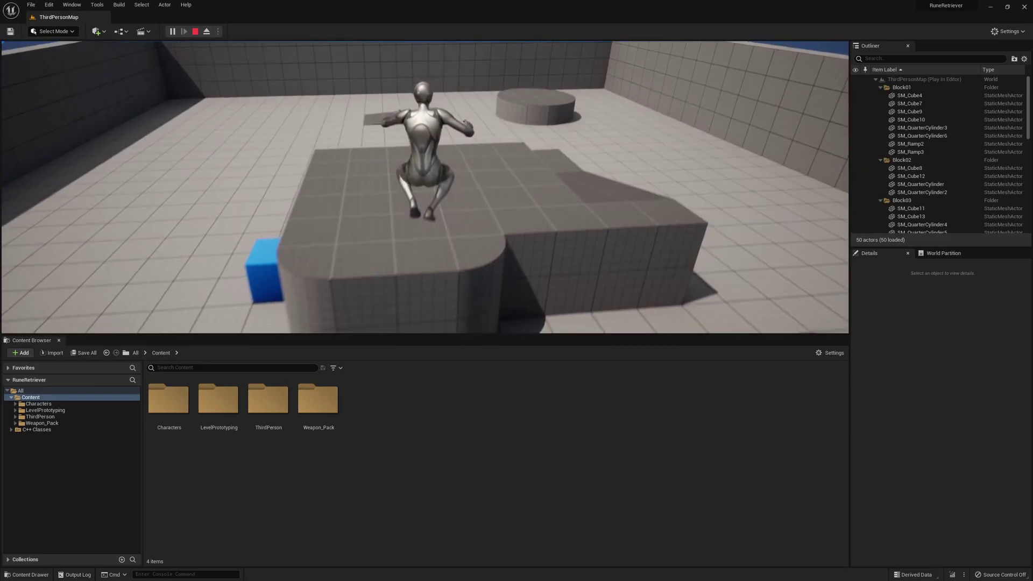
pyautogui.press('w')
pyautogui.press('space')
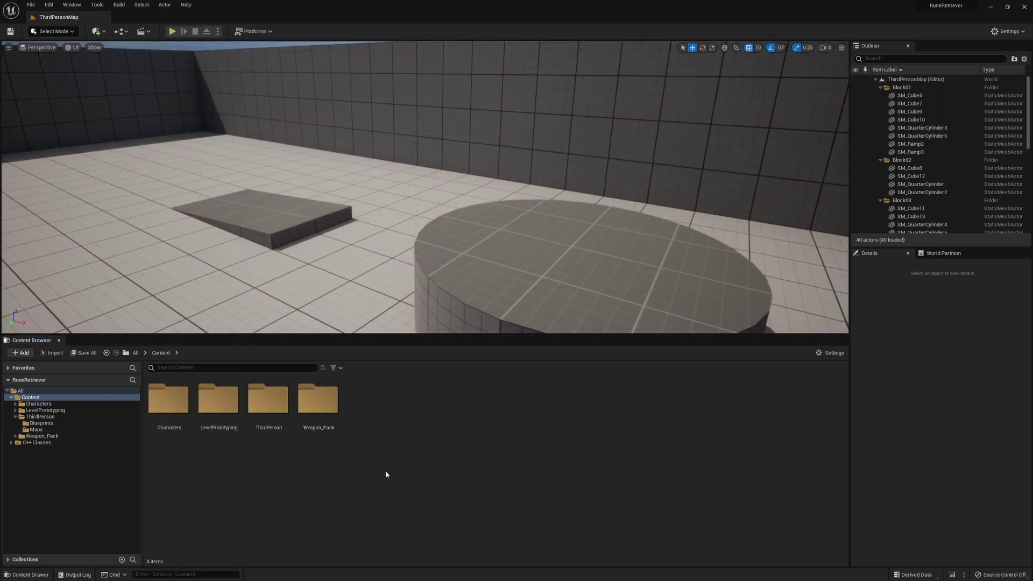
# - Create a folder named RuneRetriever in the Content directory
pyautogui.rightClick(371, 408)
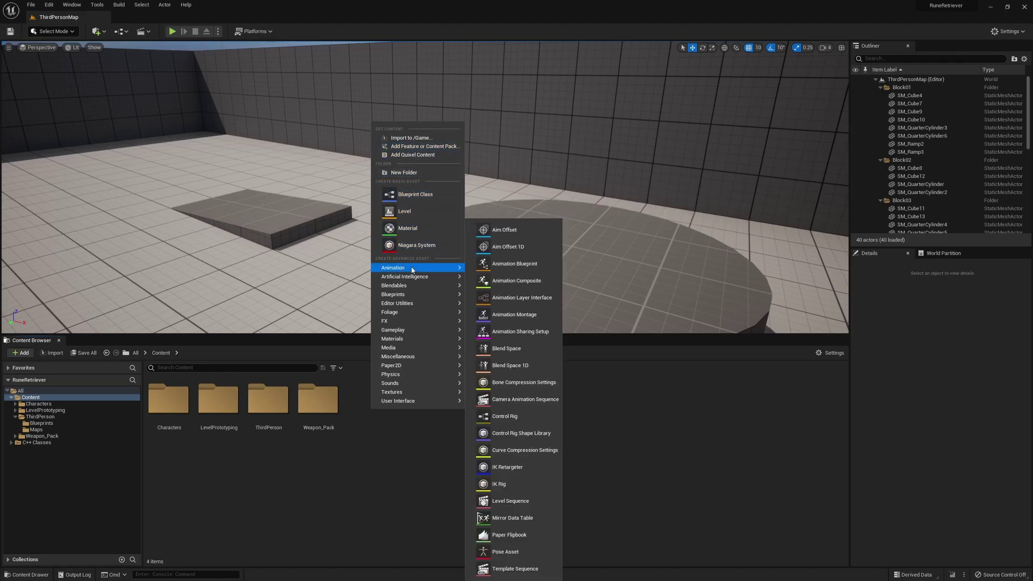
pyautogui.click(408, 172)
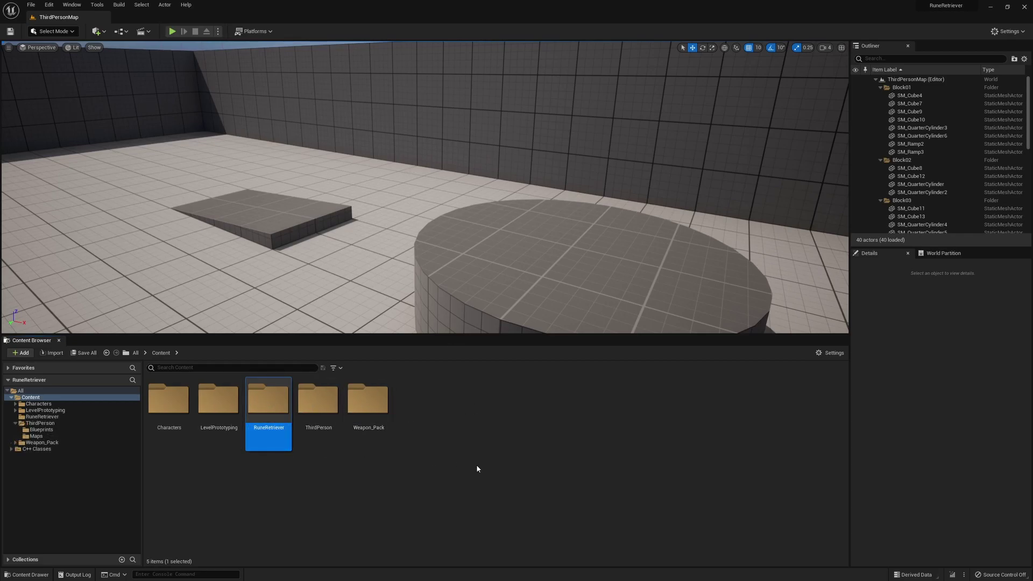
pyautogui.doubleClick(268, 412)
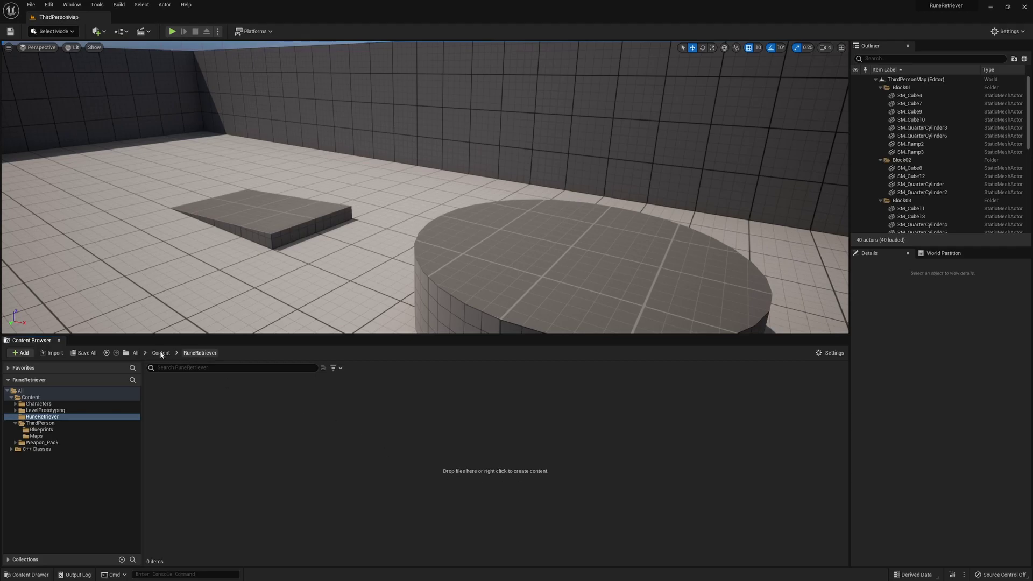
pyautogui.click(162, 353)
pyautogui.click(268, 400)
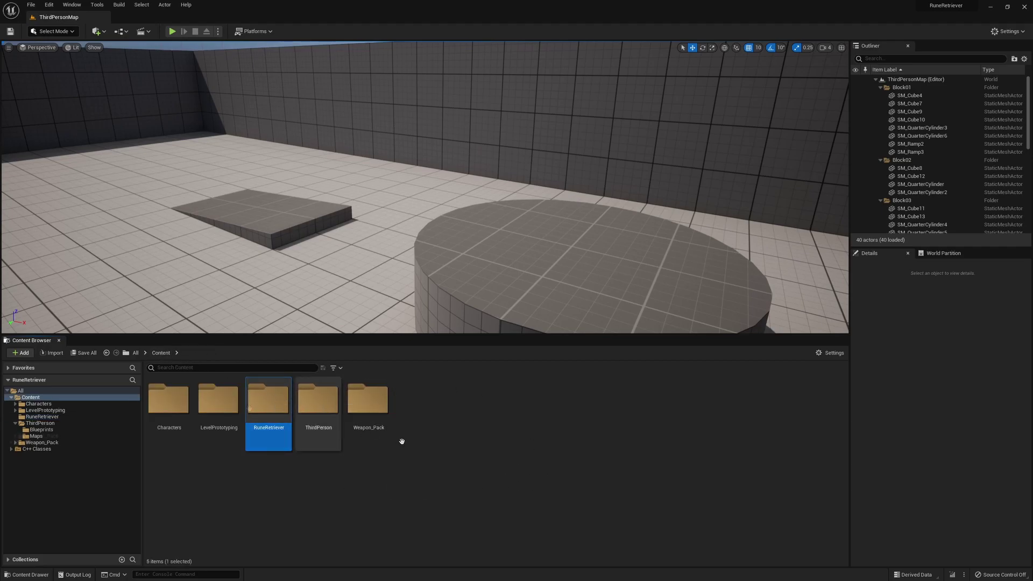
# - Duplicate the ABP_Manny animation blueprint from Characters/Mannequins/Animations as ABP_RunePlayer and move the copy into the RuneRetriever folder
pyautogui.click(168, 401)
pyautogui.doubleClick(169, 401)
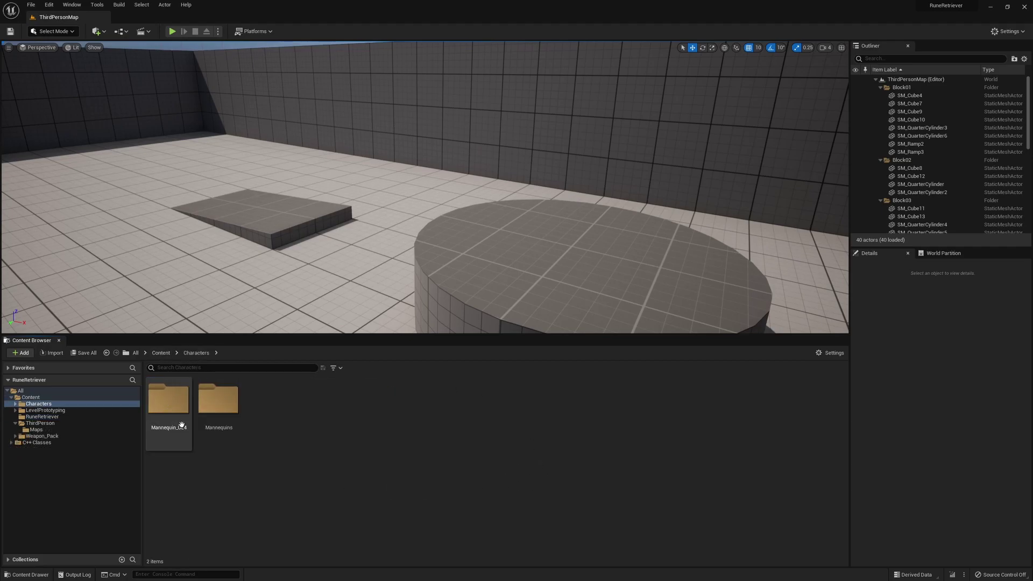
pyautogui.doubleClick(215, 406)
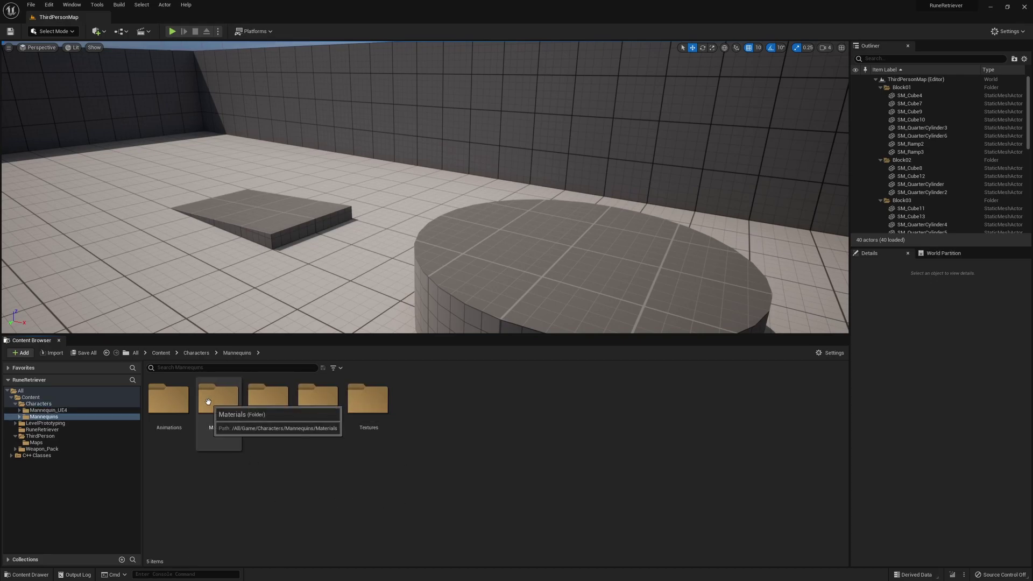
pyautogui.doubleClick(168, 401)
pyautogui.click(272, 446)
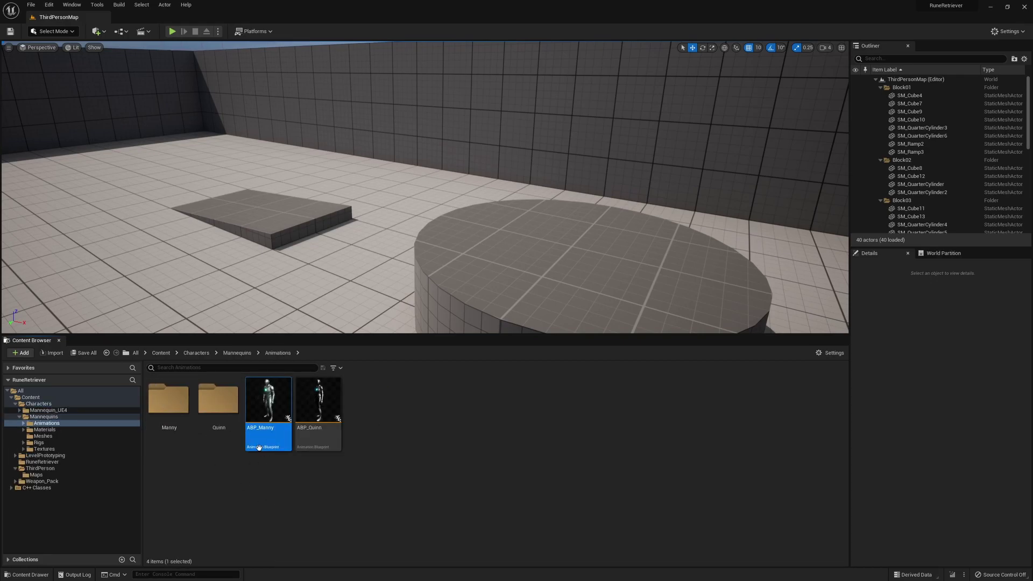
pyautogui.rightClick(266, 407)
pyautogui.moveTo(344, 232)
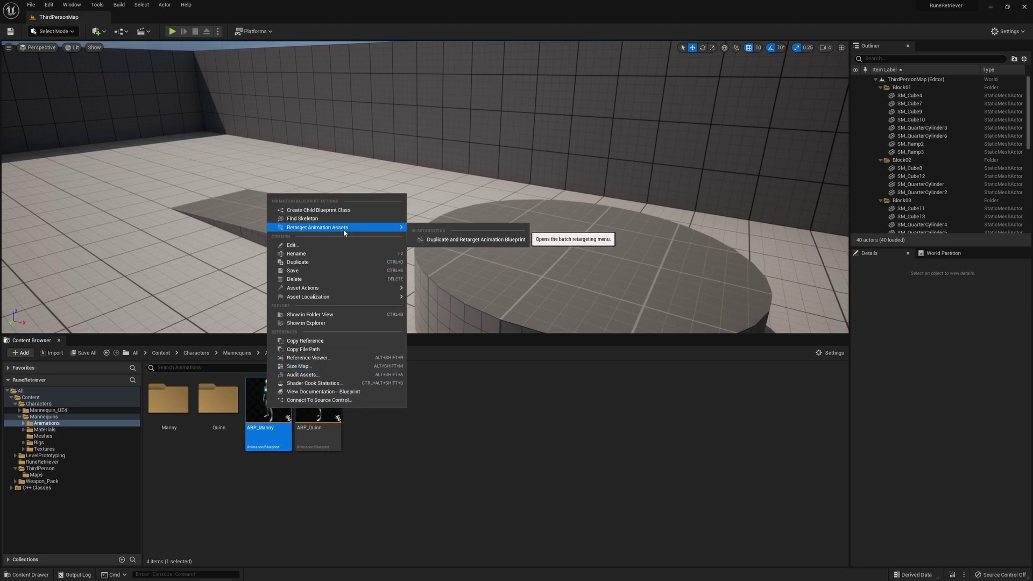
pyautogui.click(340, 262)
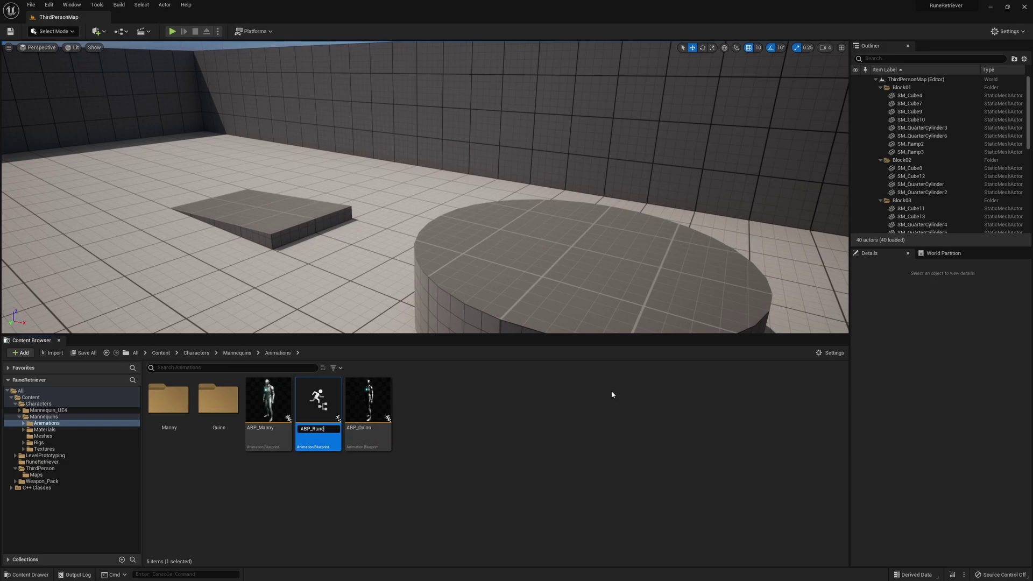
pyautogui.write('ABP_RunePlayer')
pyautogui.press('Return')
pyautogui.click(446, 383)
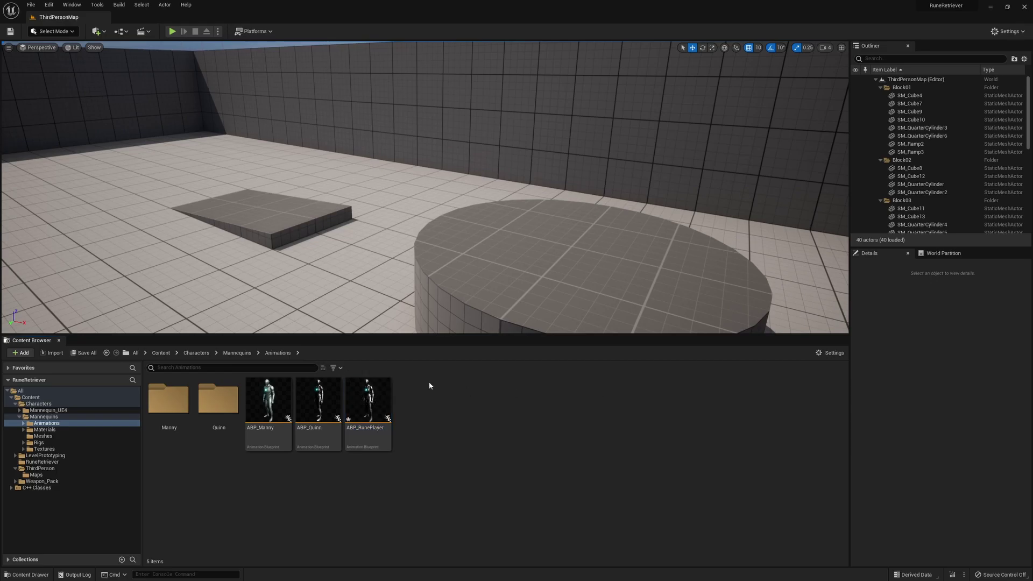
pyautogui.moveTo(367, 394); pyautogui.dragTo(56, 462)
pyautogui.moveTo(56, 462); pyautogui.dragTo(56, 463)
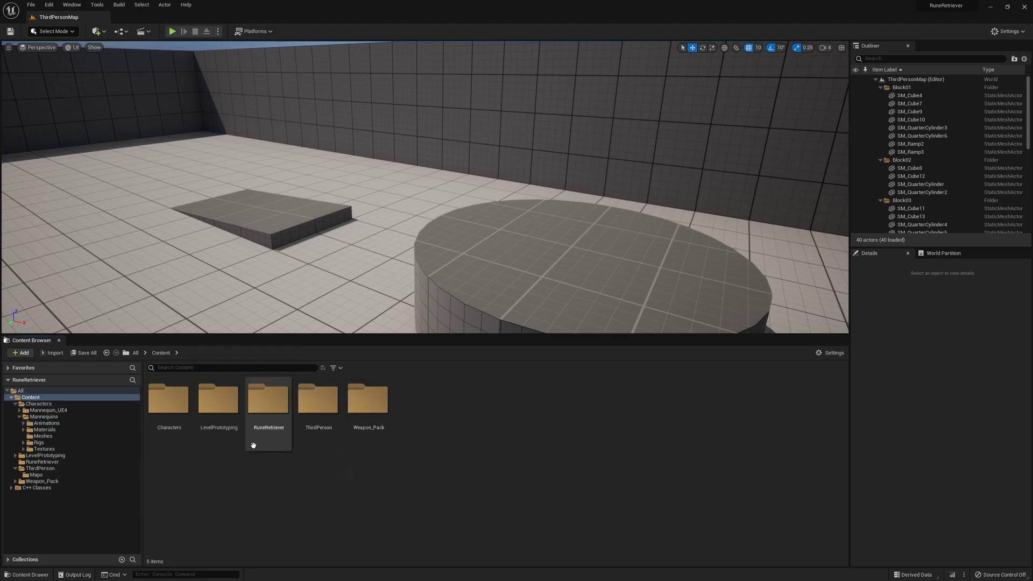
# - Open the SK_Mannequin skeleton from Characters/Mannequins/Meshes and dock its editor beside the ThirdPersonMap tab
pyautogui.doubleClick(171, 402)
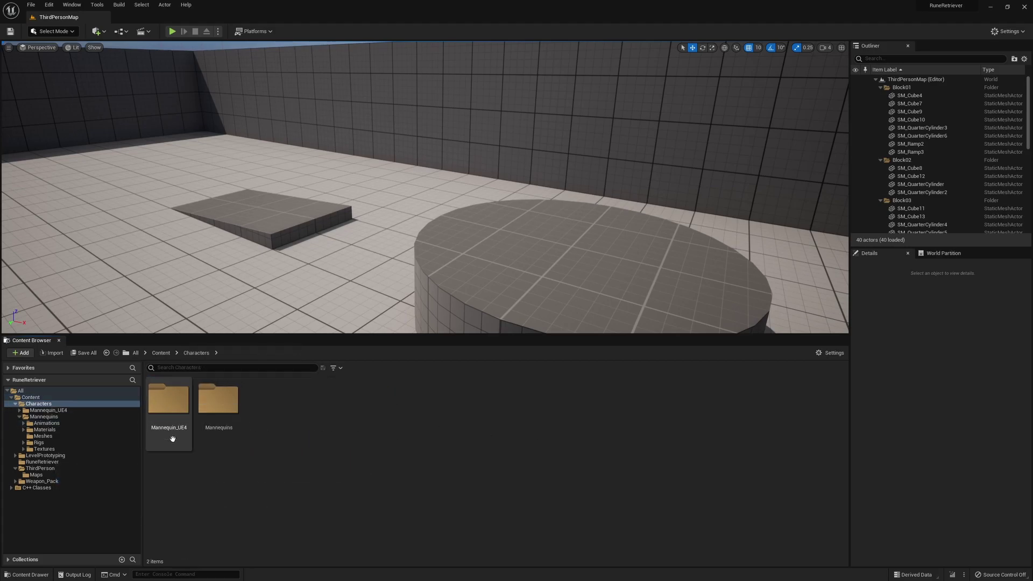
pyautogui.doubleClick(227, 397)
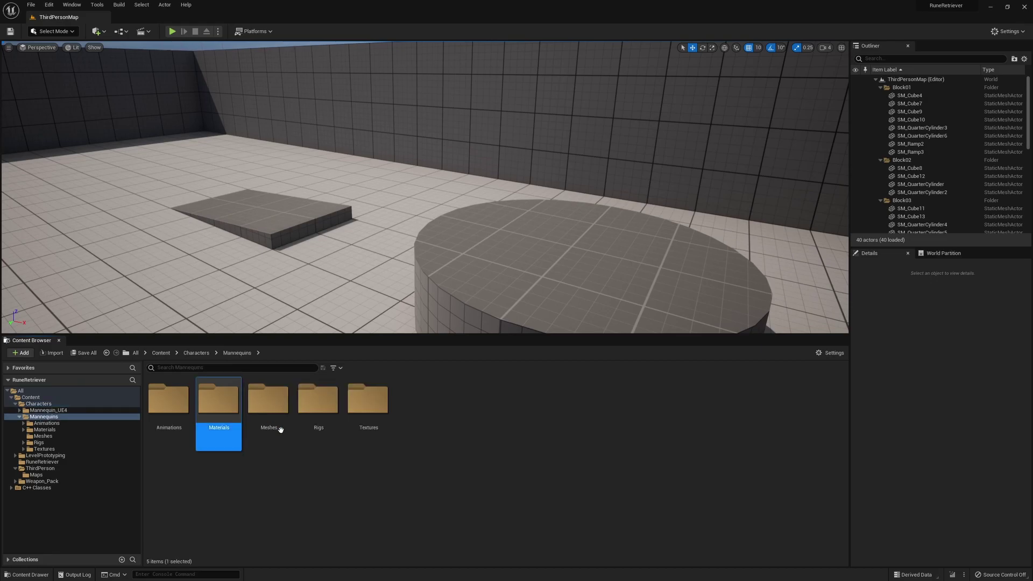
pyautogui.doubleClick(268, 405)
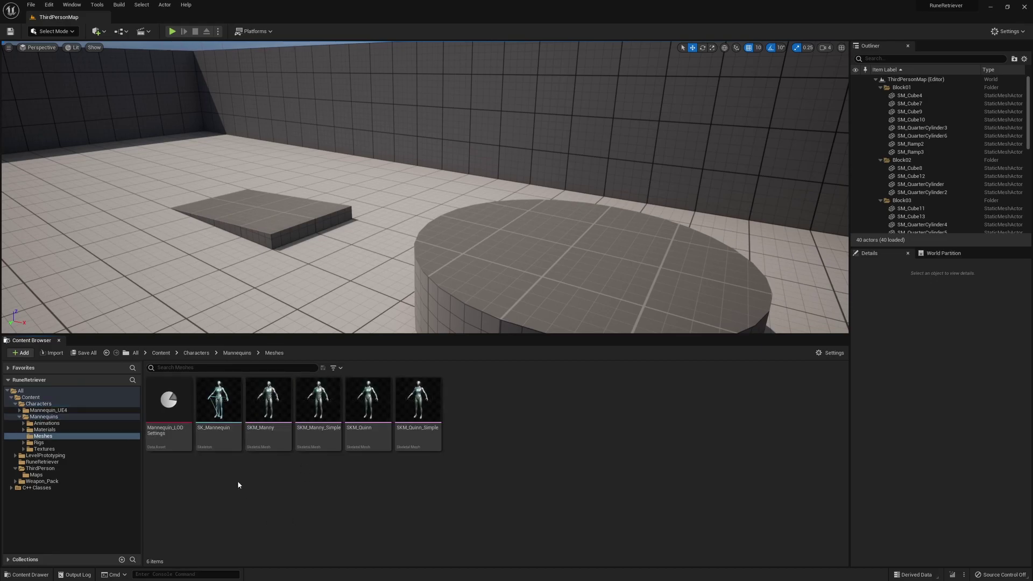
pyautogui.click(219, 442)
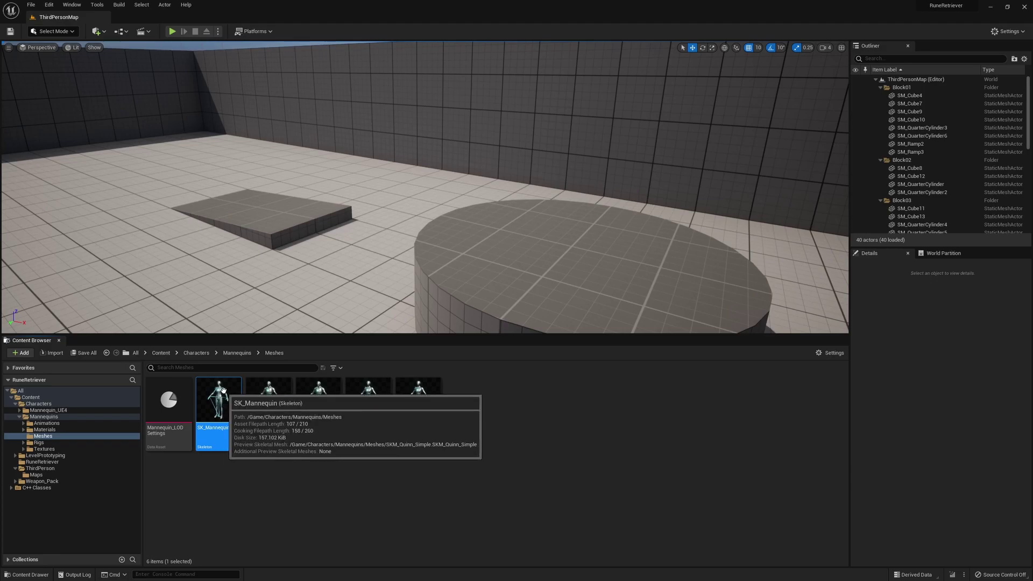
pyautogui.press('Return')
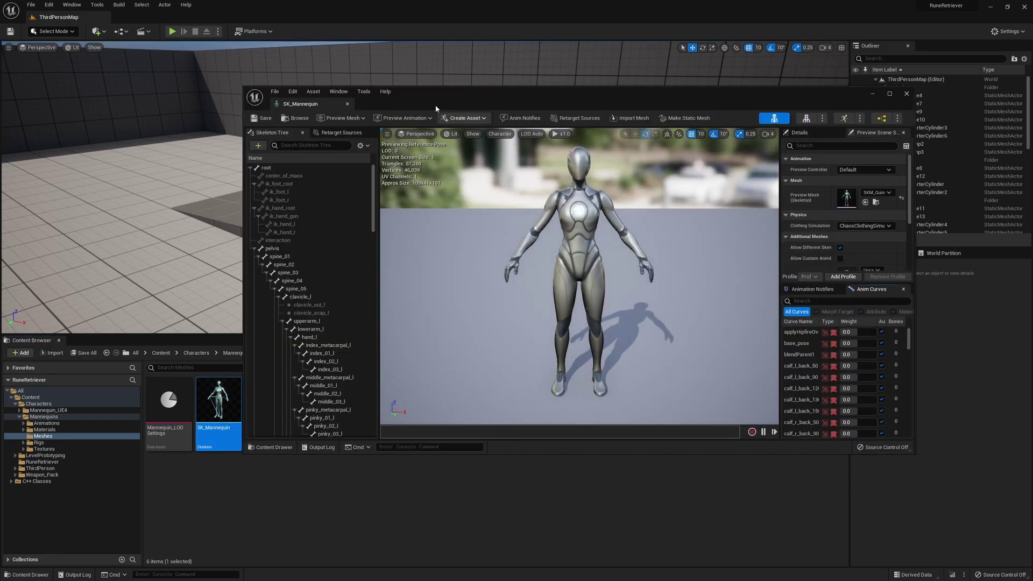
pyautogui.moveTo(314, 105); pyautogui.dragTo(289, 11)
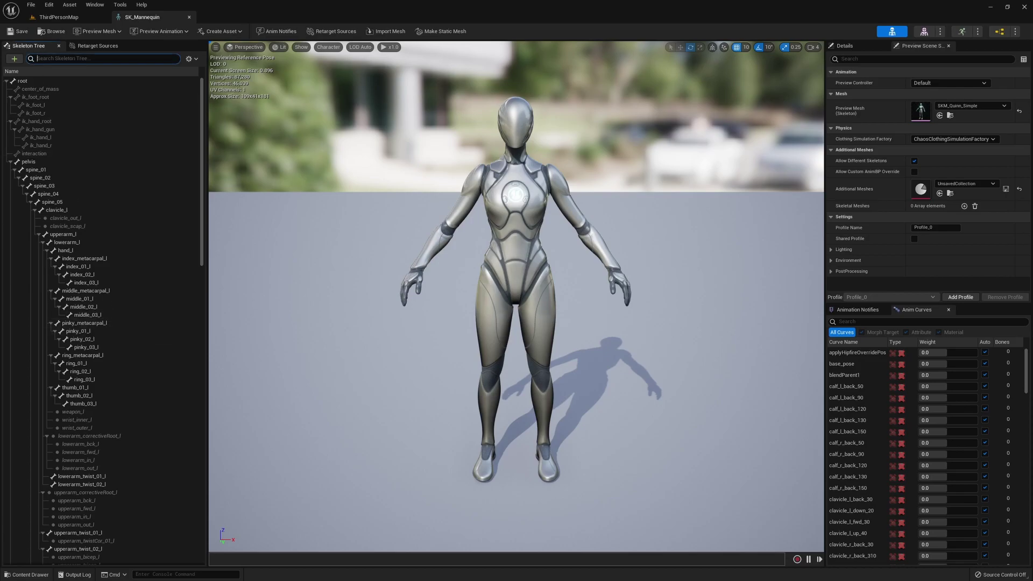
# - Filter the skeleton's bones by "hand" and add a socket named LeftHandSocket to the hand_l bone
pyautogui.write('and')
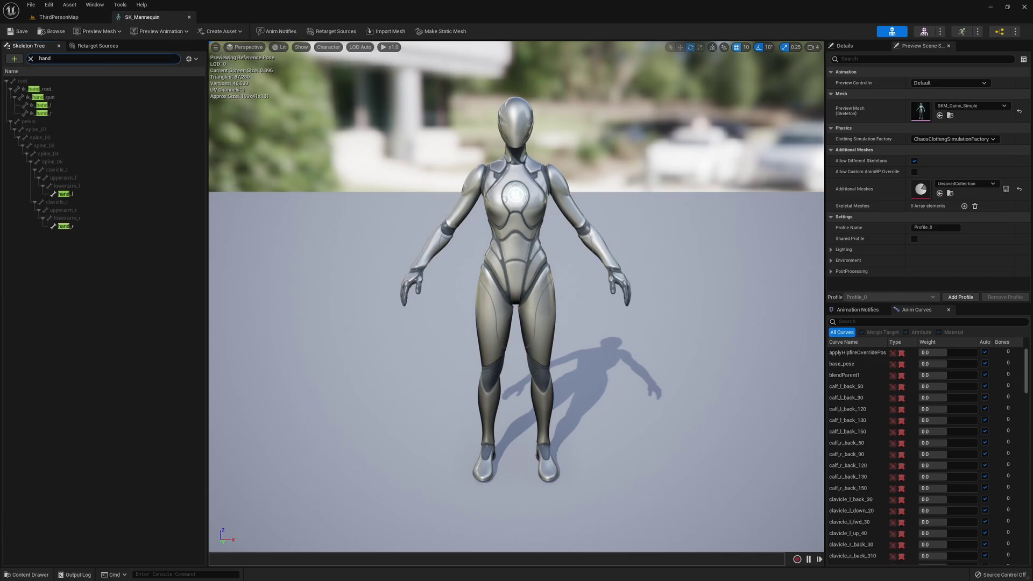
pyautogui.click(66, 194)
pyautogui.click(70, 225)
pyautogui.click(67, 195)
pyautogui.rightClick(67, 196)
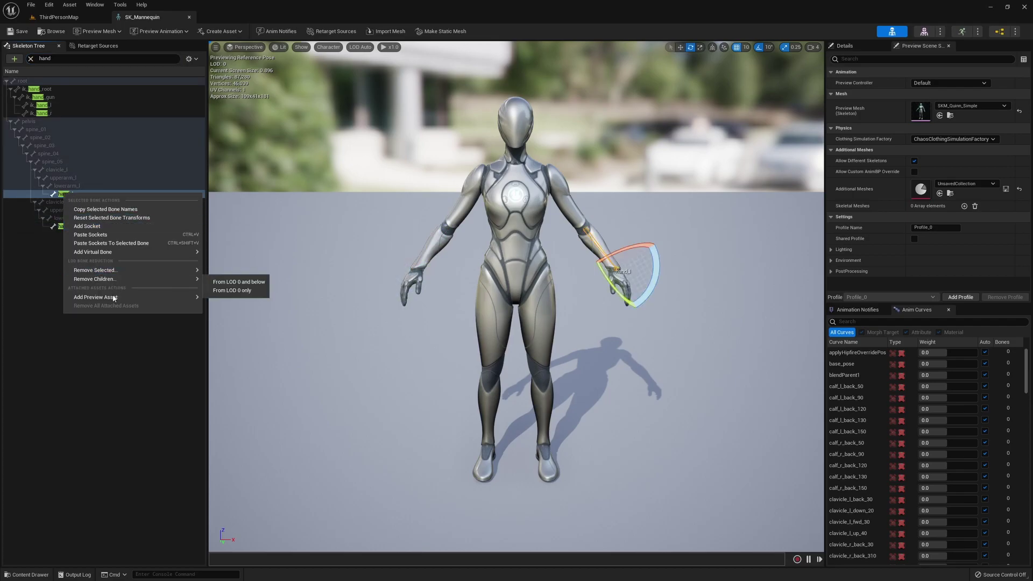
pyautogui.click(92, 235)
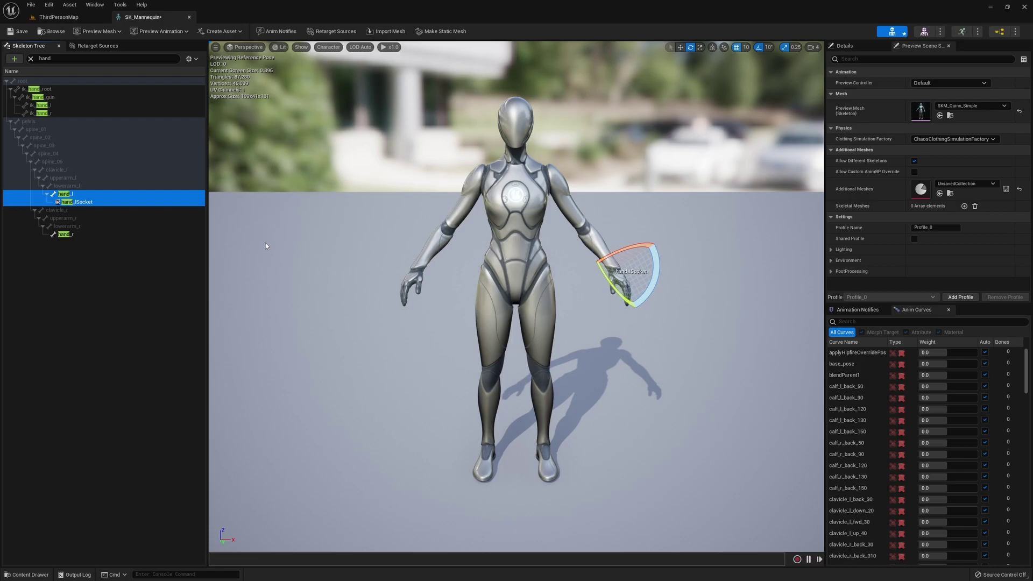
pyautogui.click(86, 203)
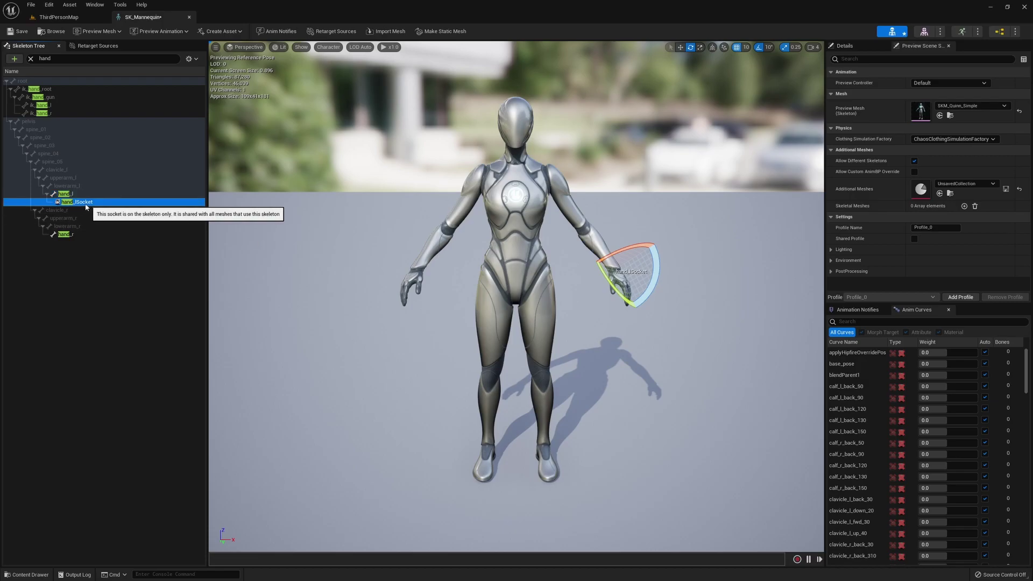
pyautogui.doubleClick(85, 202)
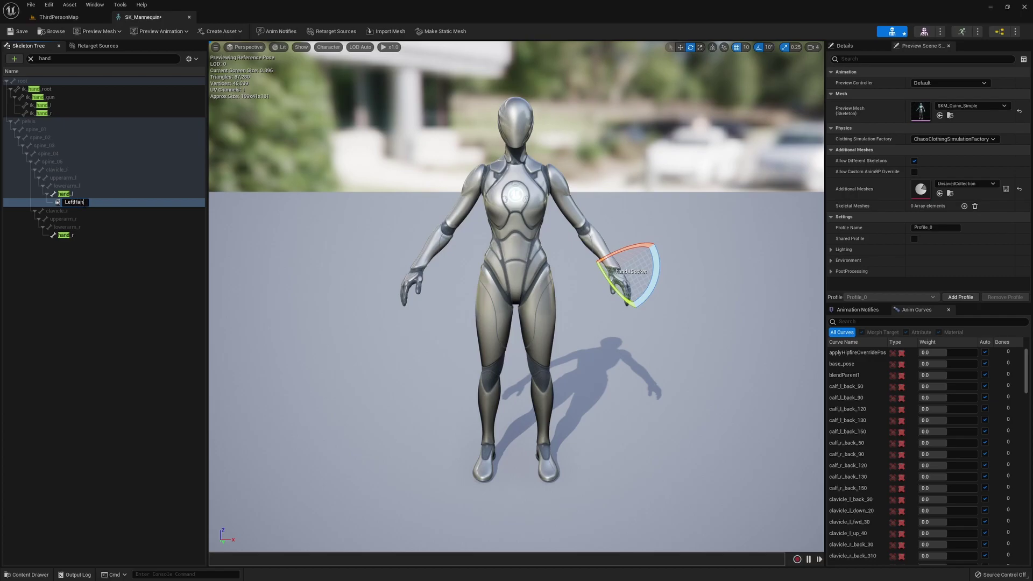
pyautogui.write('LeftHandSocket')
pyautogui.press('Return')
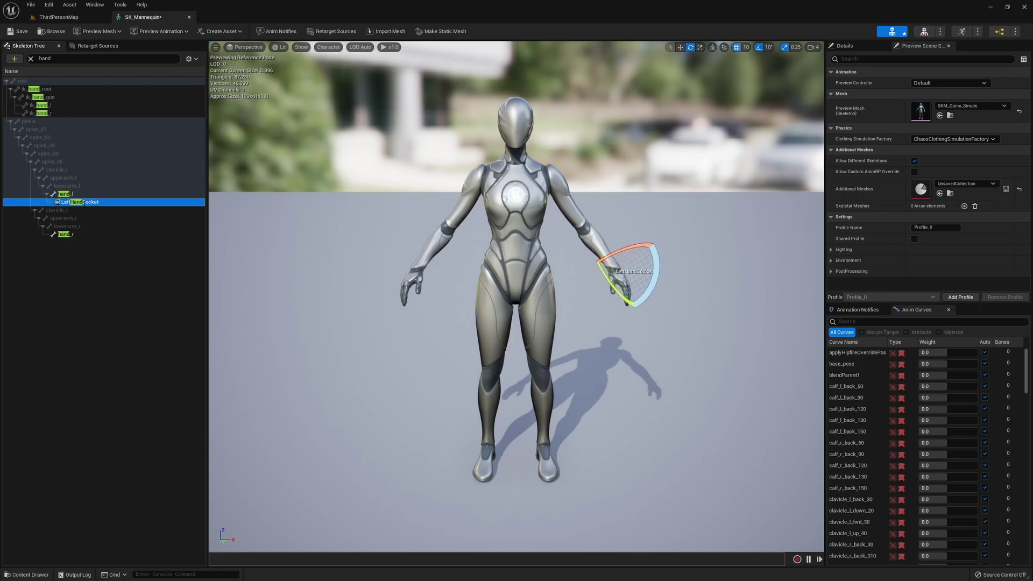
# - Add a socket to the hand_r bone and name it RightHandSocket
pyautogui.click(64, 235)
pyautogui.rightClick(64, 236)
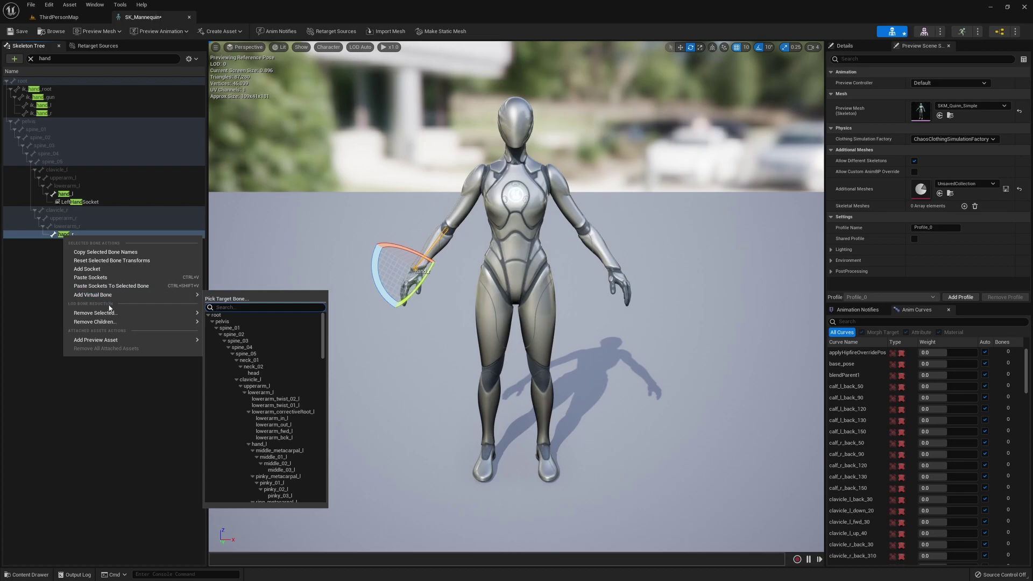
pyautogui.click(108, 276)
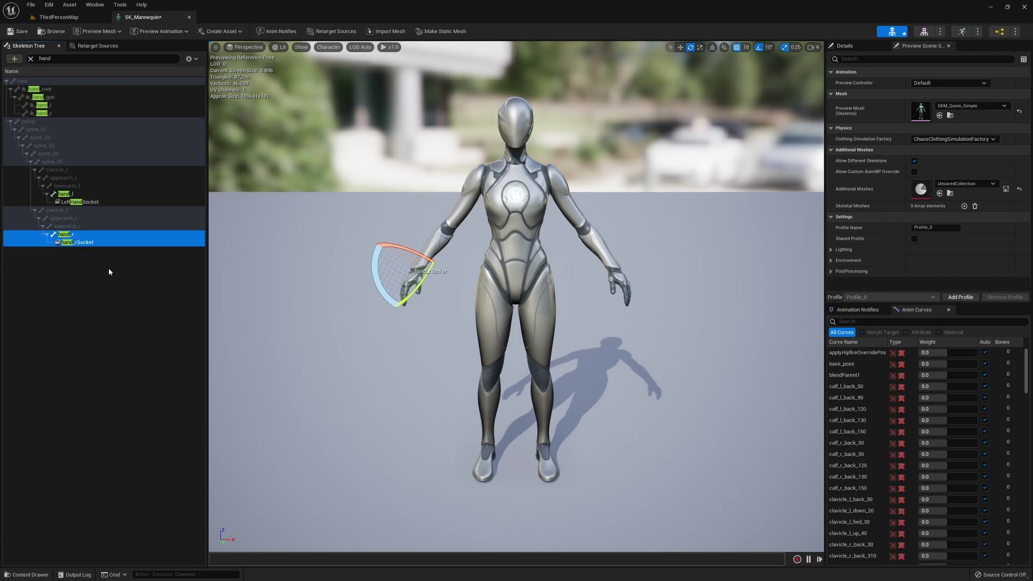
pyautogui.click(82, 242)
pyautogui.click(82, 242)
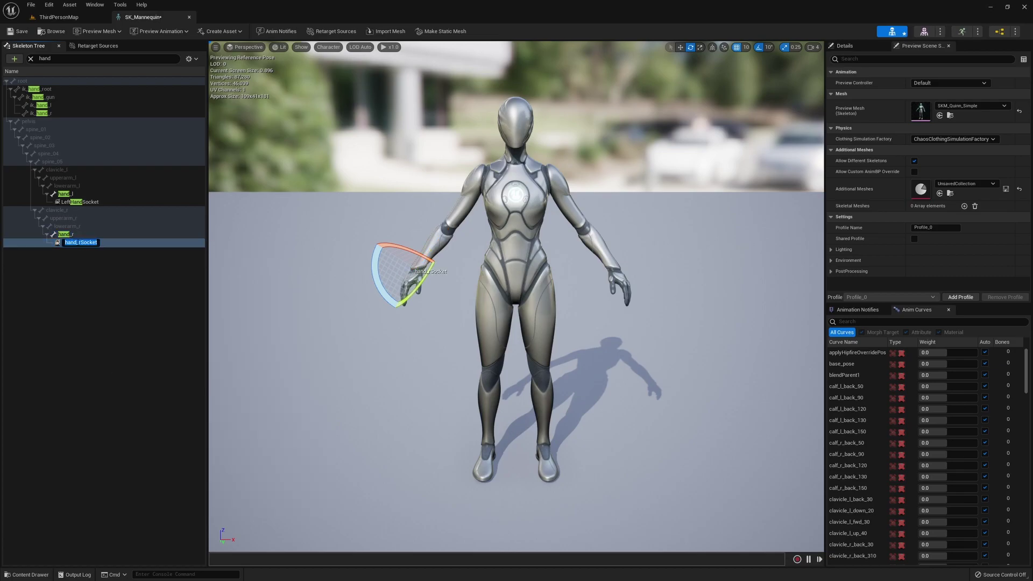
pyautogui.write('RightHandSocket')
pyautogui.press('Return')
# - Attach the SK_Sword skeletal mesh to RightHandSocket as a preview asset
pyautogui.rightClick(89, 243)
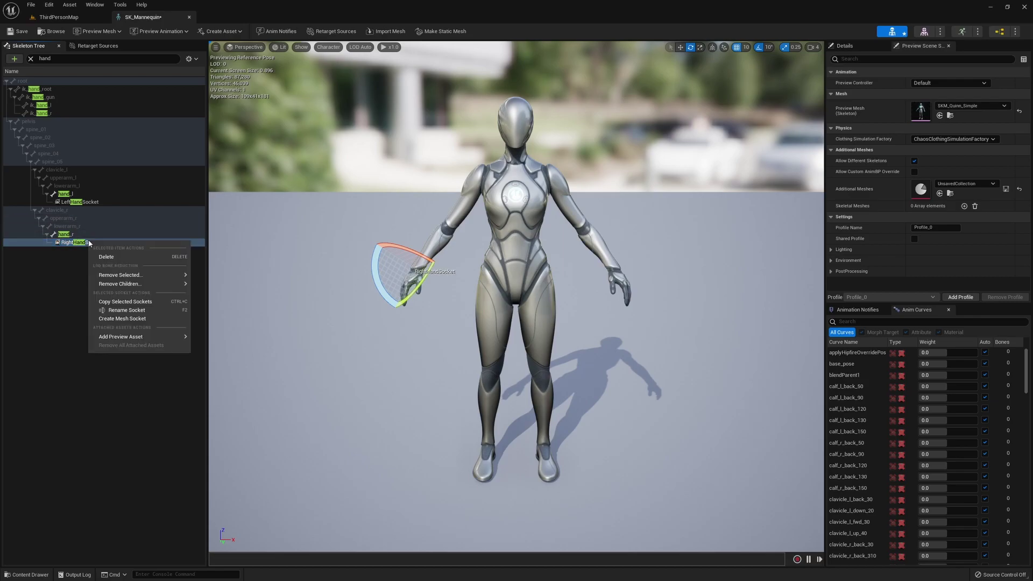
pyautogui.moveTo(129, 337)
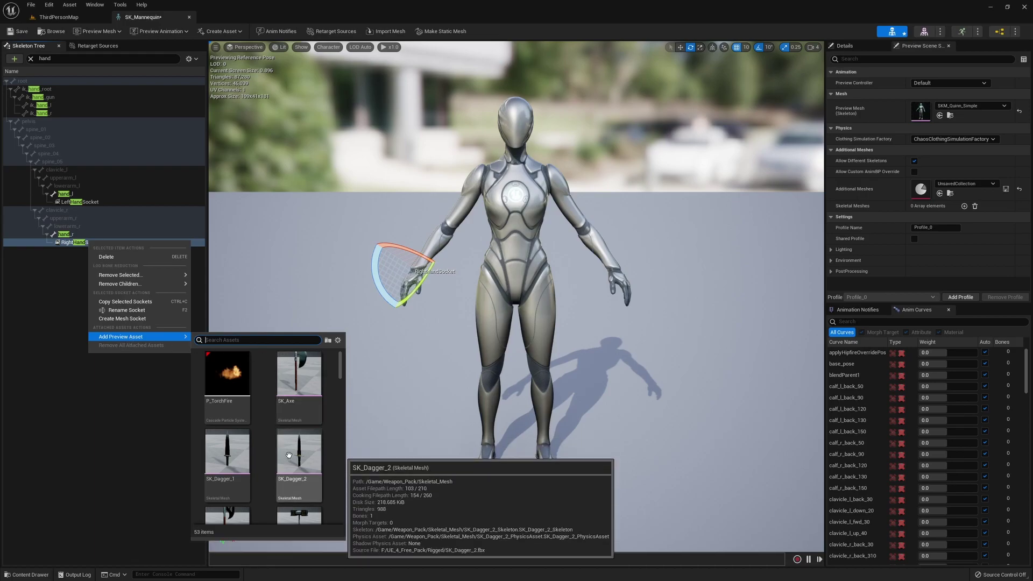
pyautogui.scroll(-2, 288, 455)
pyautogui.scroll(-5, 289, 455)
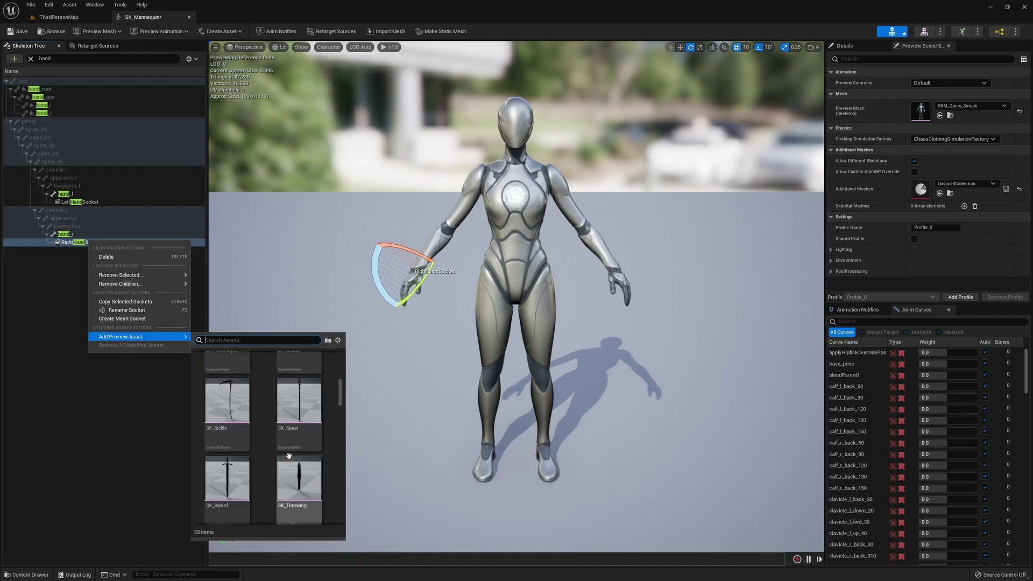
pyautogui.click(228, 470)
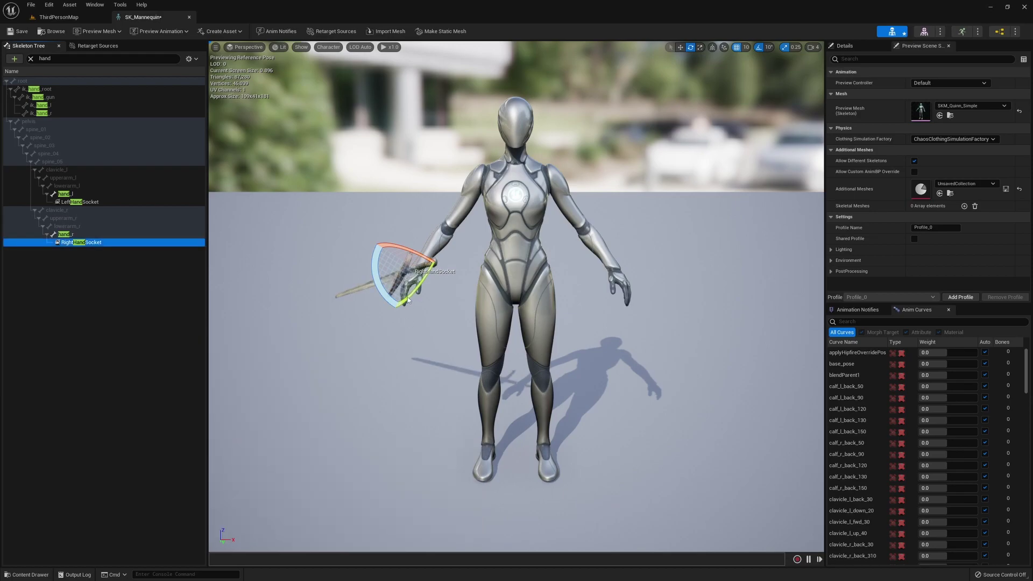
# - Attach the SK_Shield skeletal mesh to LeftHandSocket as a preview asset
pyautogui.rightClick(75, 202)
pyautogui.moveTo(132, 247)
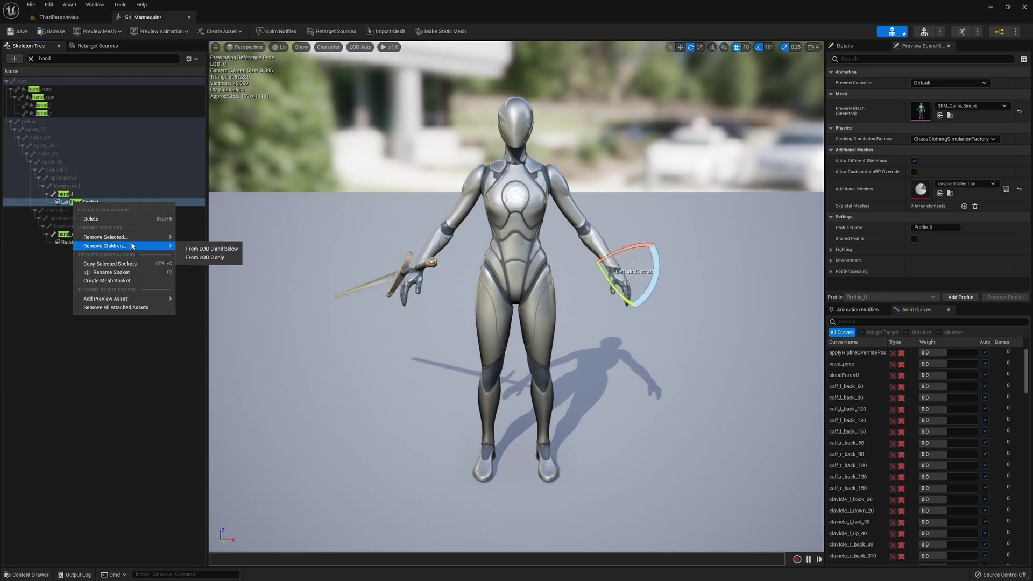
pyautogui.moveTo(124, 299)
pyautogui.scroll(-5, 258, 410)
pyautogui.click(288, 338)
# - Rotate RightHandSocket so the preview sword's blade points forward from the mannequin's right hand
pyautogui.moveTo(463, 262); pyautogui.dragTo(419, 320, button='right')
pyautogui.moveTo(419, 320); pyautogui.dragTo(424, 322, button='right')
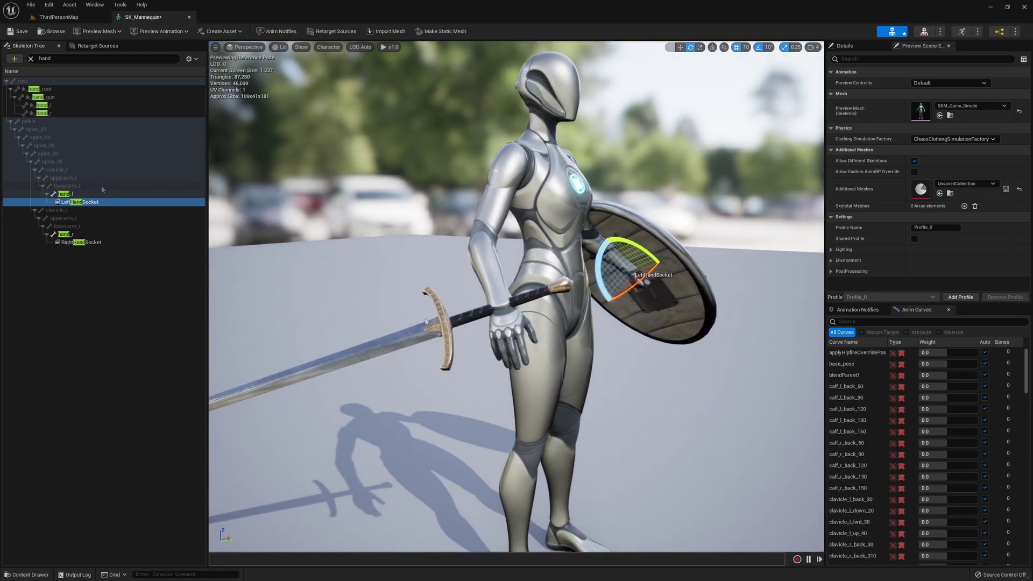
pyautogui.click(81, 242)
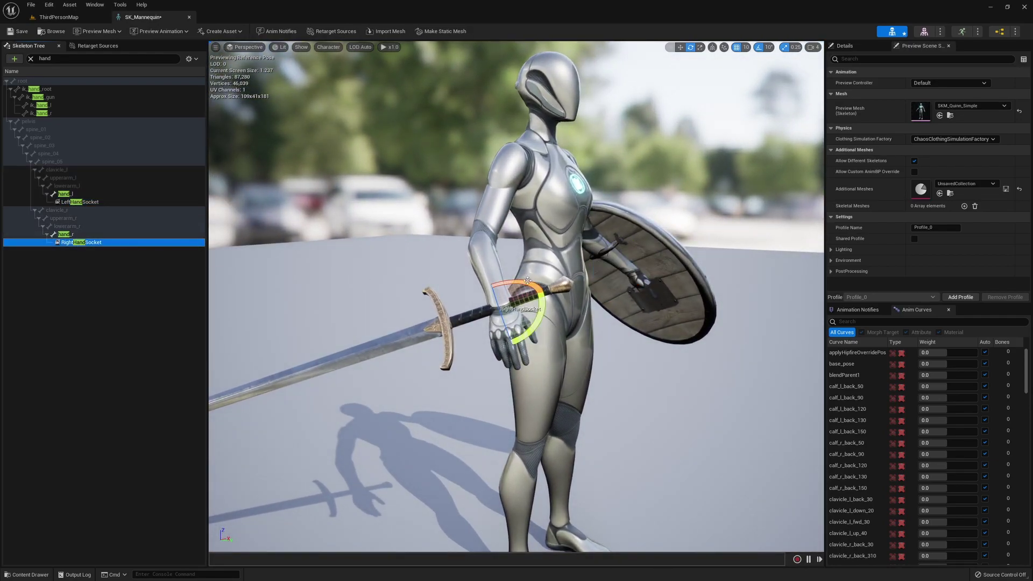
pyautogui.moveTo(535, 322); pyautogui.dragTo(522, 348)
pyautogui.moveTo(522, 348); pyautogui.dragTo(494, 306, button='right')
# - Turn off grid snapping and move LeftHandSocket so the shield's handle lines up with the left hand
pyautogui.scroll(3, 538, 323)
pyautogui.click(79, 201)
pyautogui.moveTo(456, 251); pyautogui.dragTo(478, 249)
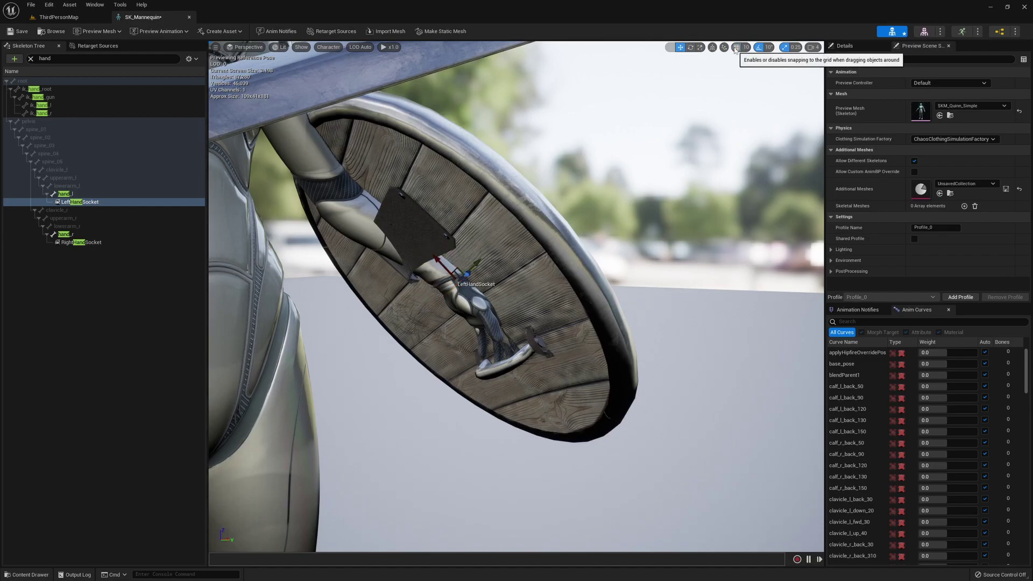
pyautogui.moveTo(430, 261); pyautogui.dragTo(444, 223)
pyautogui.moveTo(462, 242); pyautogui.dragTo(516, 245, button='right')
pyautogui.moveTo(458, 156); pyautogui.dragTo(480, 153, button='right')
pyautogui.moveTo(469, 134); pyautogui.dragTo(415, 140)
# - Rotate LeftHandSocket slightly without angle snapping and nudge it so the shield's handle fits the left palm
pyautogui.click(691, 47)
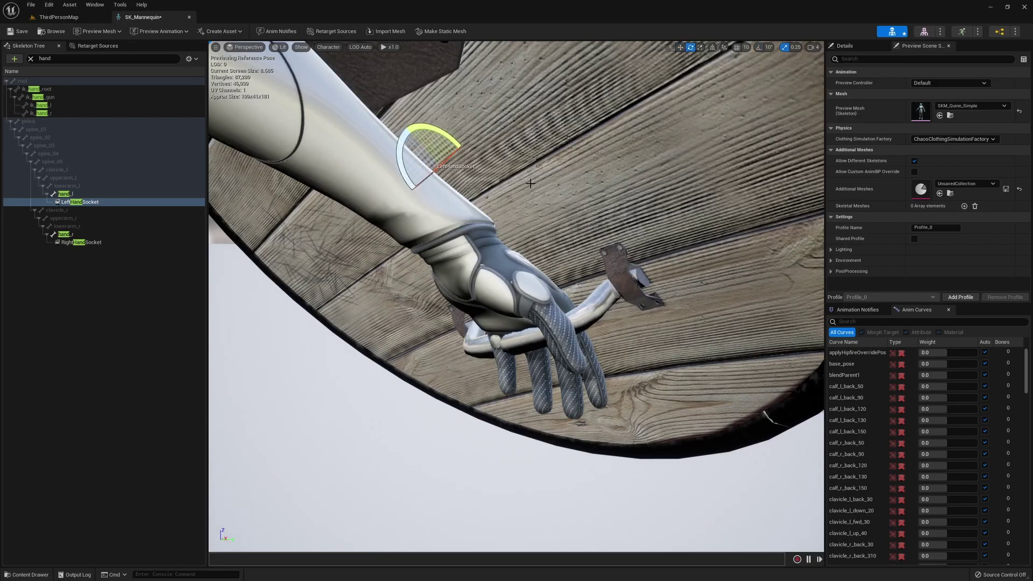
pyautogui.moveTo(402, 162); pyautogui.dragTo(404, 125)
pyautogui.click(681, 47)
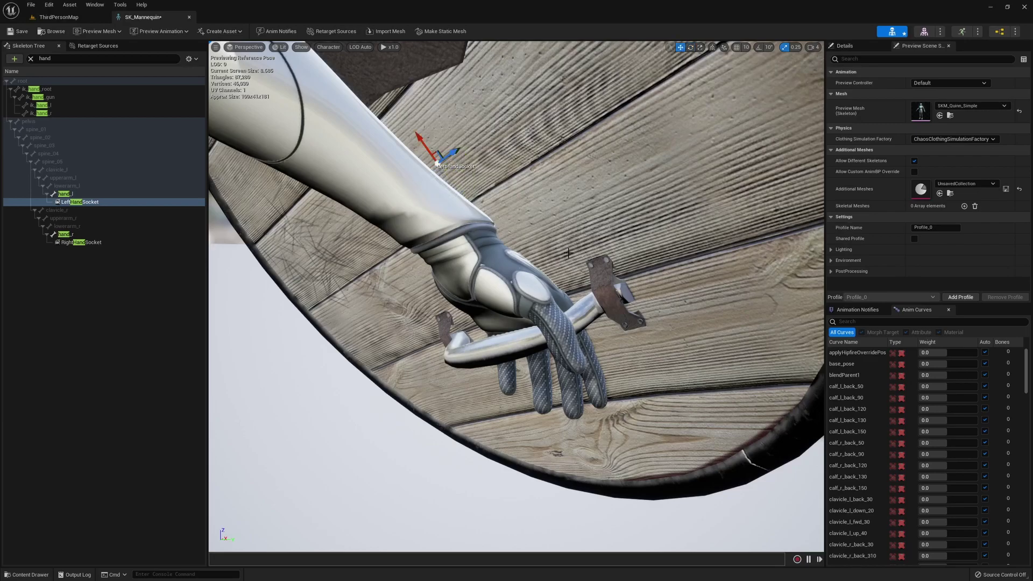
pyautogui.moveTo(458, 150); pyautogui.dragTo(469, 143)
pyautogui.moveTo(469, 144); pyautogui.dragTo(562, 213, button='right')
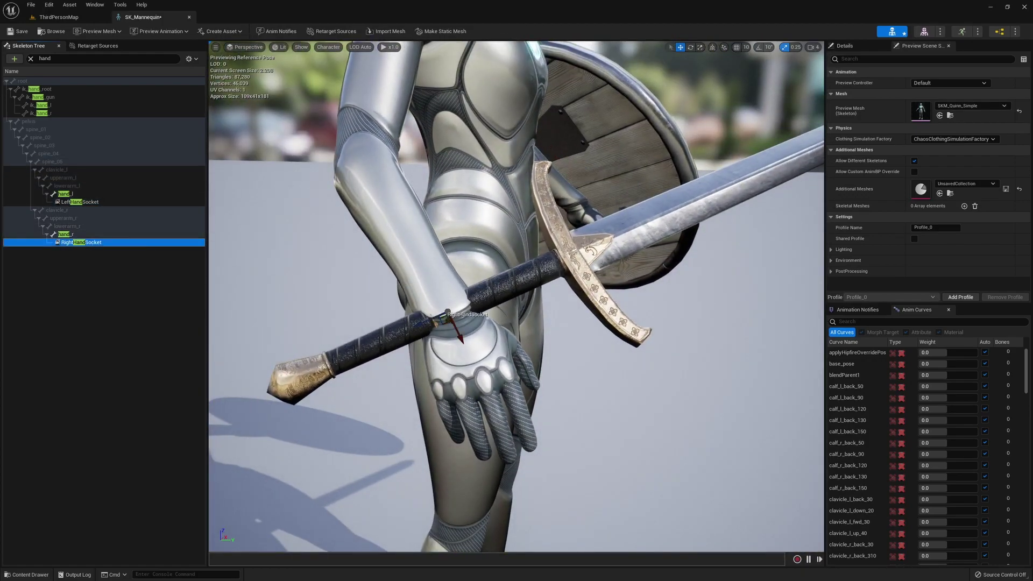
# - Move RightHandSocket so the sword's grip sits in the right palm, and save the SK_Mannequin skeleton
pyautogui.click(92, 243)
pyautogui.moveTo(525, 267); pyautogui.dragTo(433, 366)
pyautogui.moveTo(432, 374); pyautogui.dragTo(371, 83)
pyautogui.click(372, 83)
pyautogui.moveTo(371, 83); pyautogui.dragTo(462, 86, button='right')
pyautogui.moveTo(344, 129); pyautogui.dragTo(267, 139, button='right')
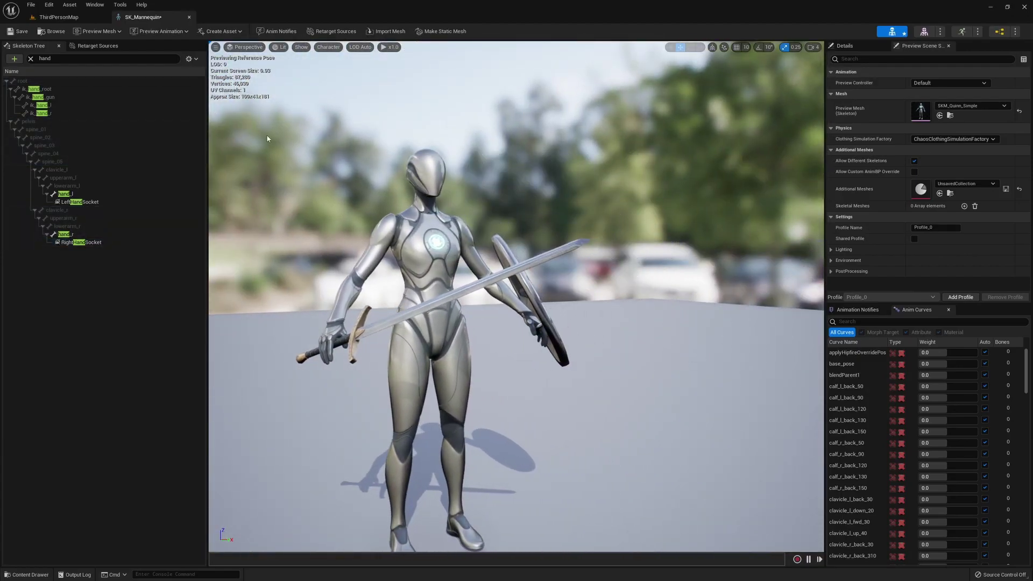
pyautogui.click(21, 32)
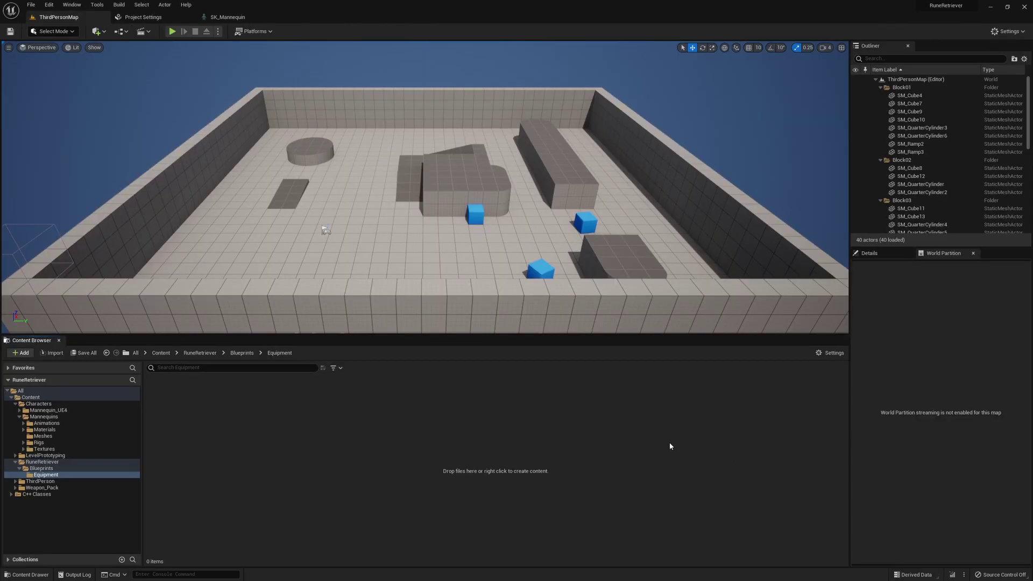
# - Create an Actor blueprint class named BP_Equipment in the RuneRetriever/Blueprints/Equipment folder
pyautogui.rightClick(392, 428)
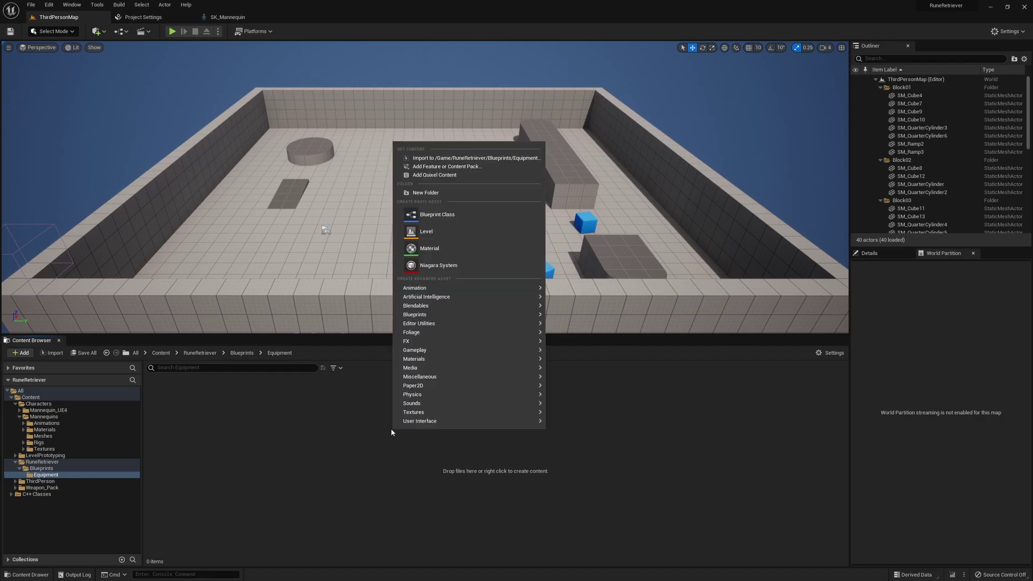
pyautogui.click(471, 215)
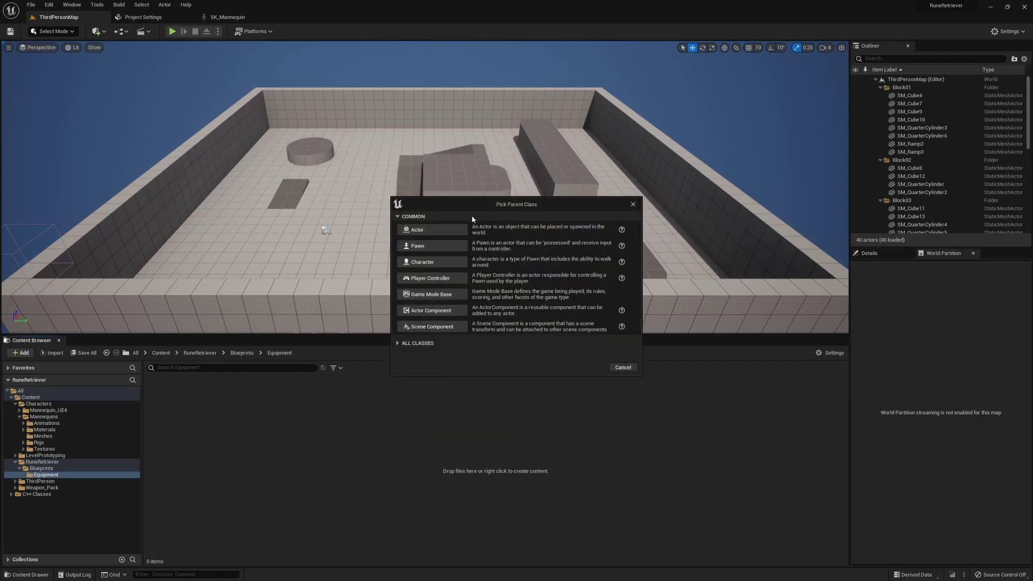
pyautogui.click(430, 229)
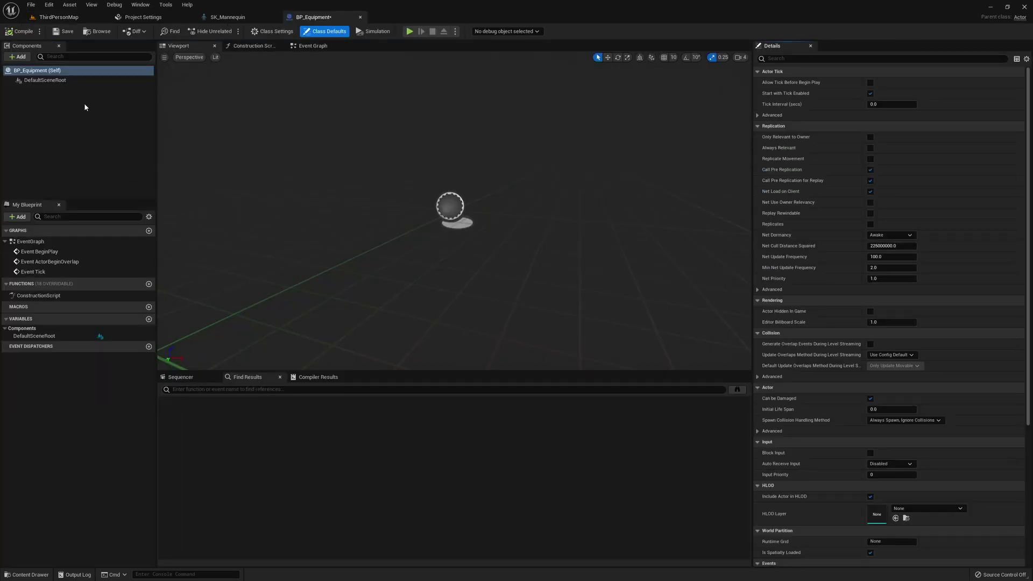
# - Add a Skeletal Mesh component to BP_Equipment and save the blueprint
pyautogui.click(21, 56)
pyautogui.write('skel')
pyautogui.click(32, 81)
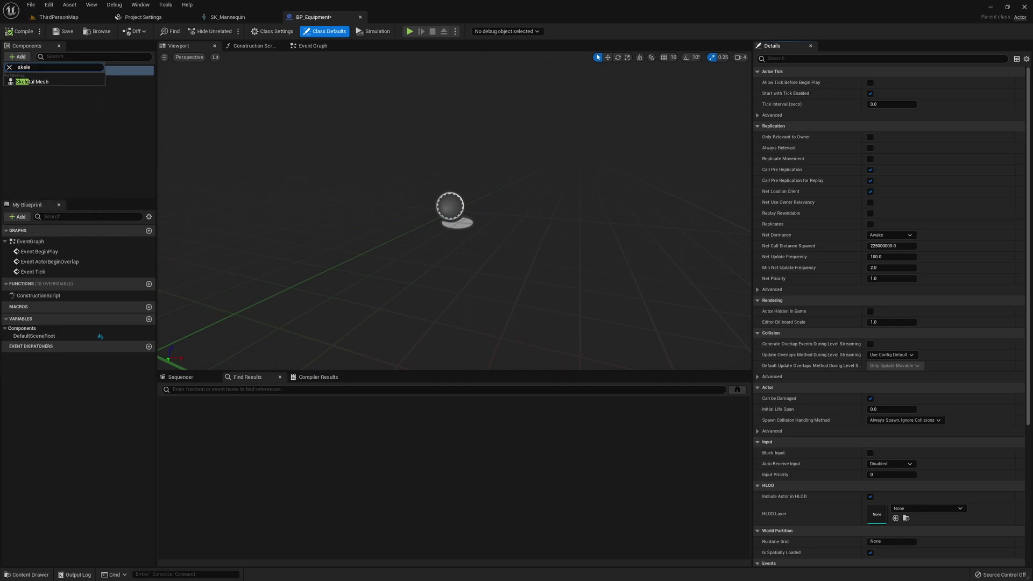
pyautogui.click(58, 149)
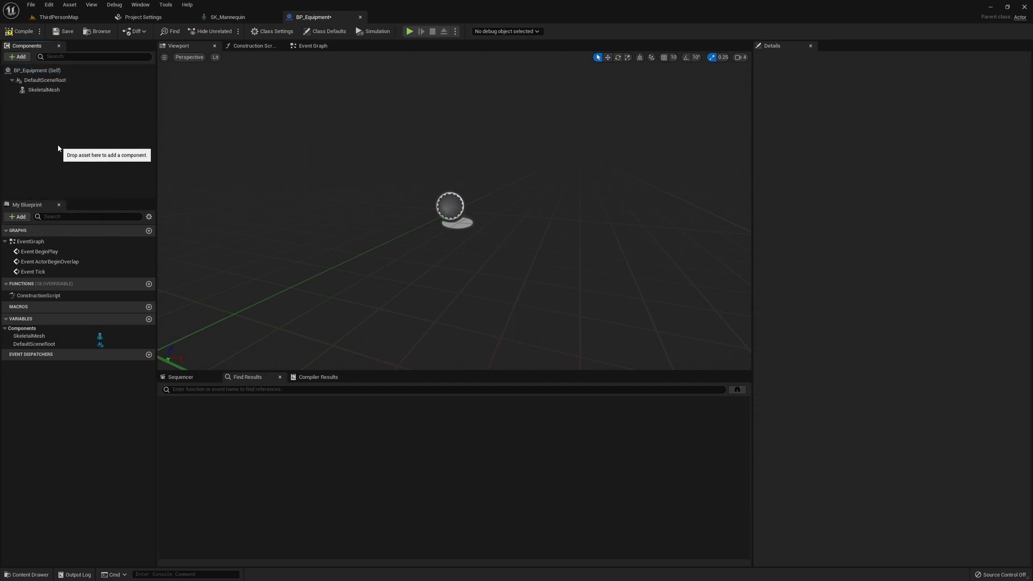
pyautogui.click(43, 90)
pyautogui.click(69, 33)
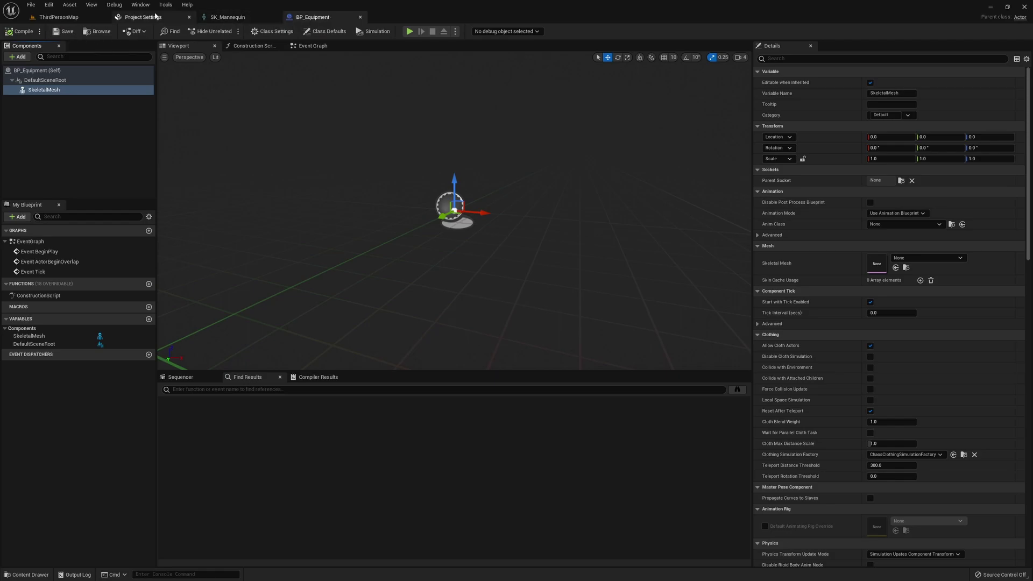
# - Create a child blueprint class of BP_Equipment named BP_Greatsword
pyautogui.click(58, 17)
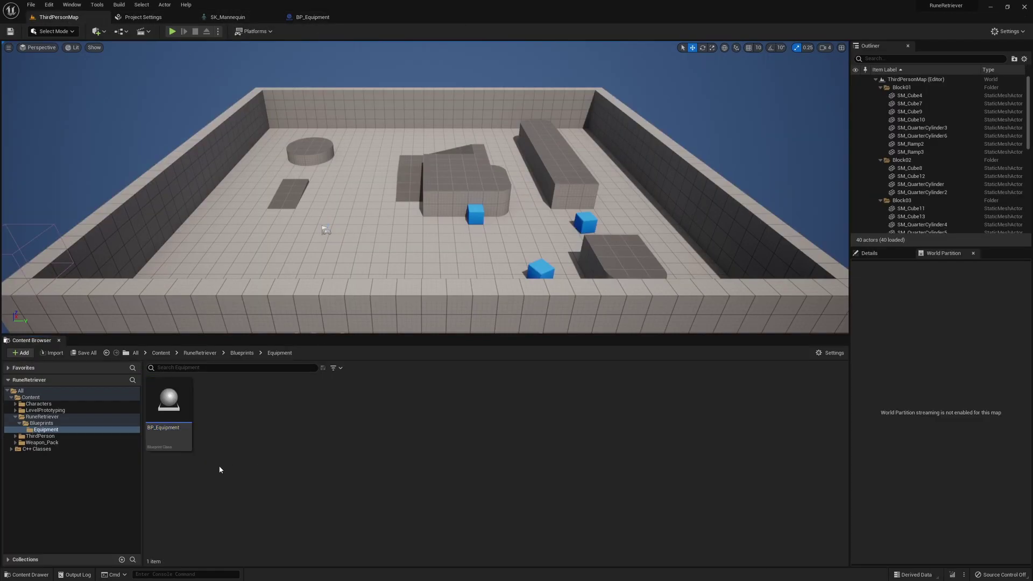
pyautogui.rightClick(171, 431)
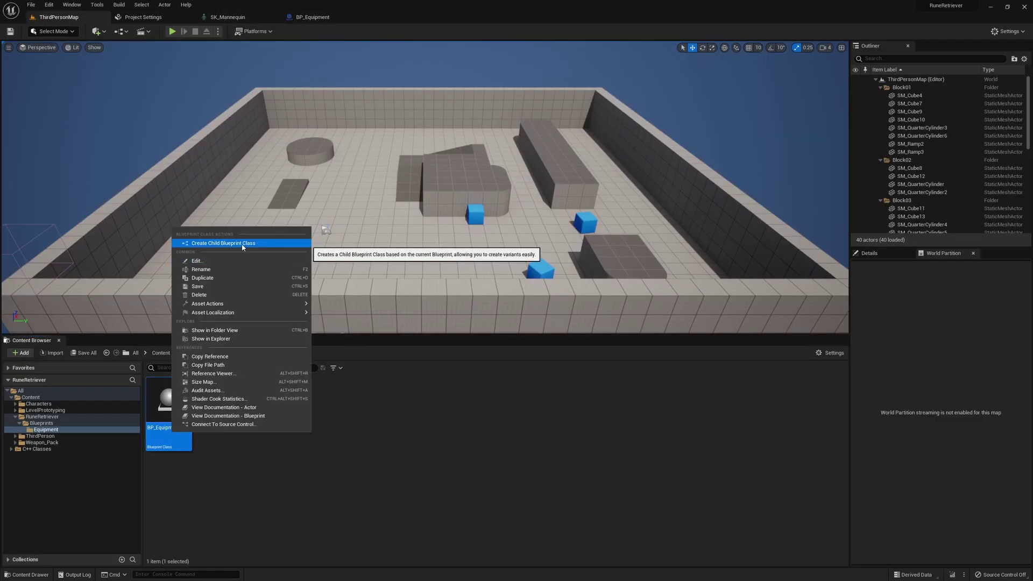
pyautogui.click(225, 243)
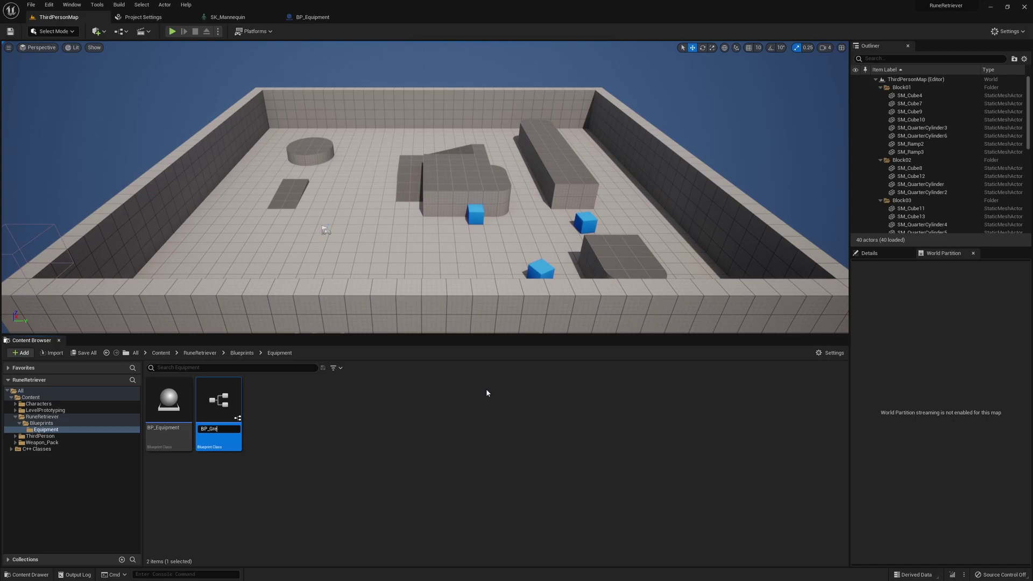
pyautogui.write('BP_Greatsword')
pyautogui.press('Return')
pyautogui.click(486, 389)
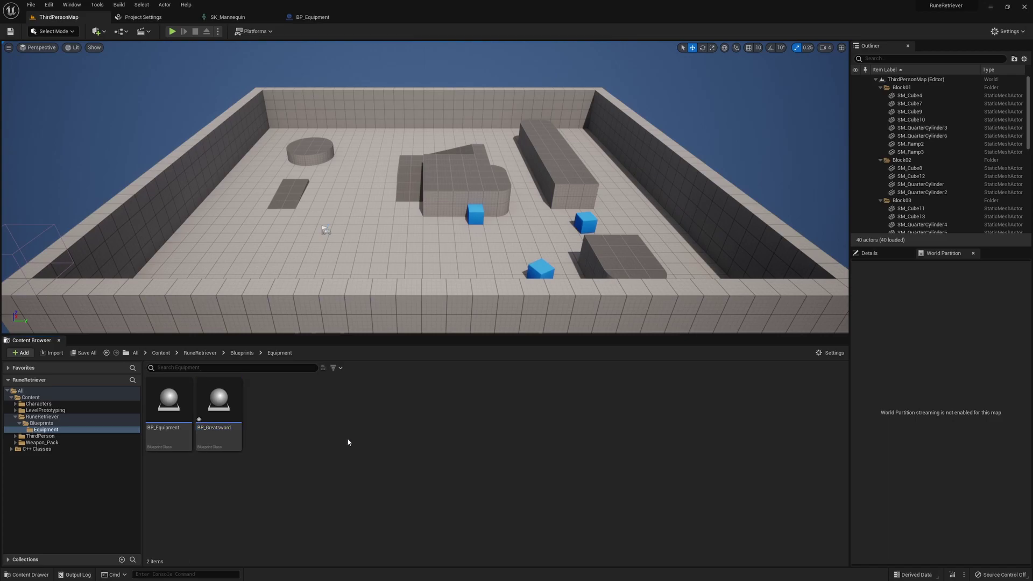
# - Create another child blueprint class of BP_Equipment named BP_Shield
pyautogui.rightClick(173, 402)
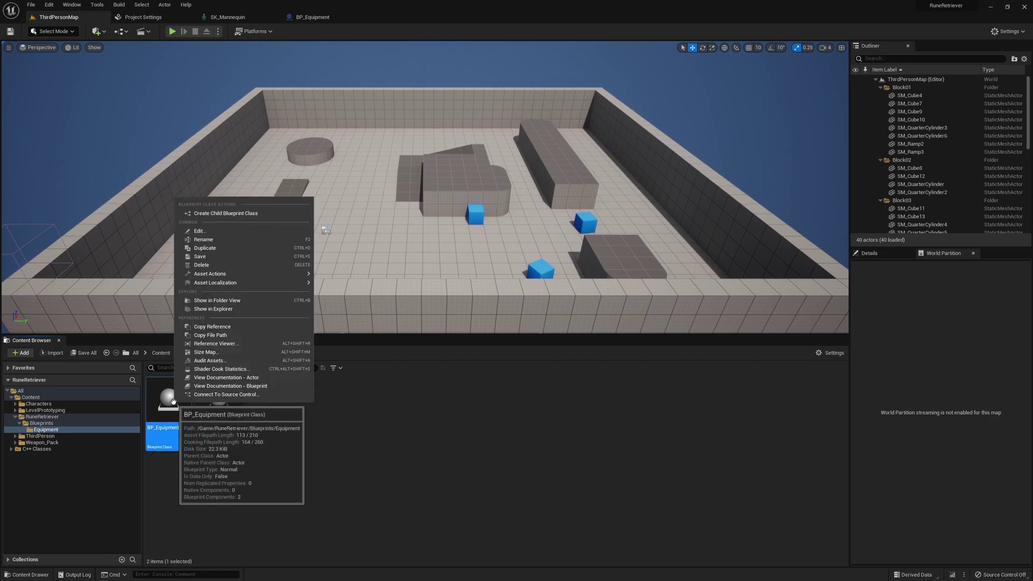
pyautogui.click(225, 213)
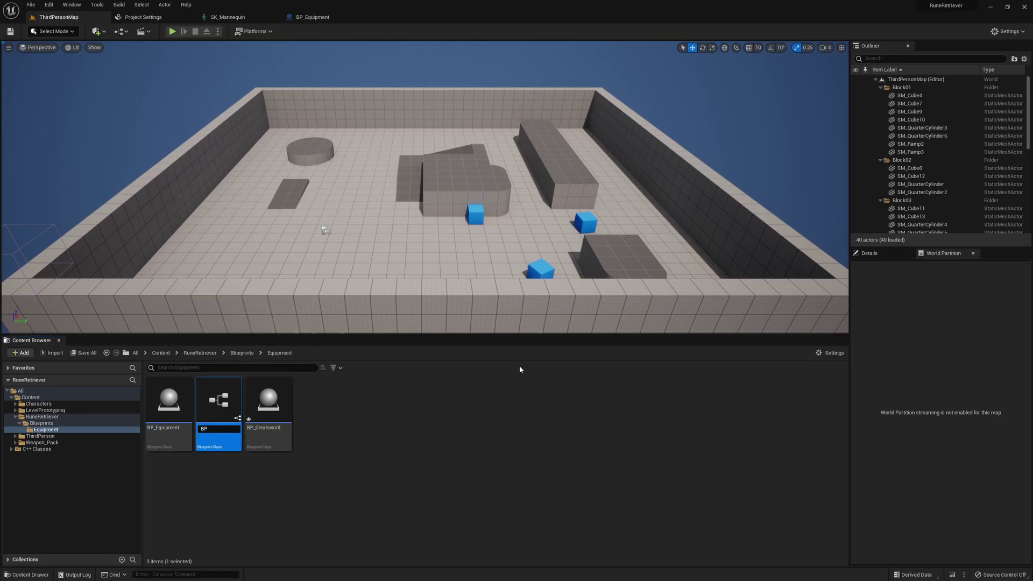
pyautogui.write('BP_Shield')
pyautogui.press('Return')
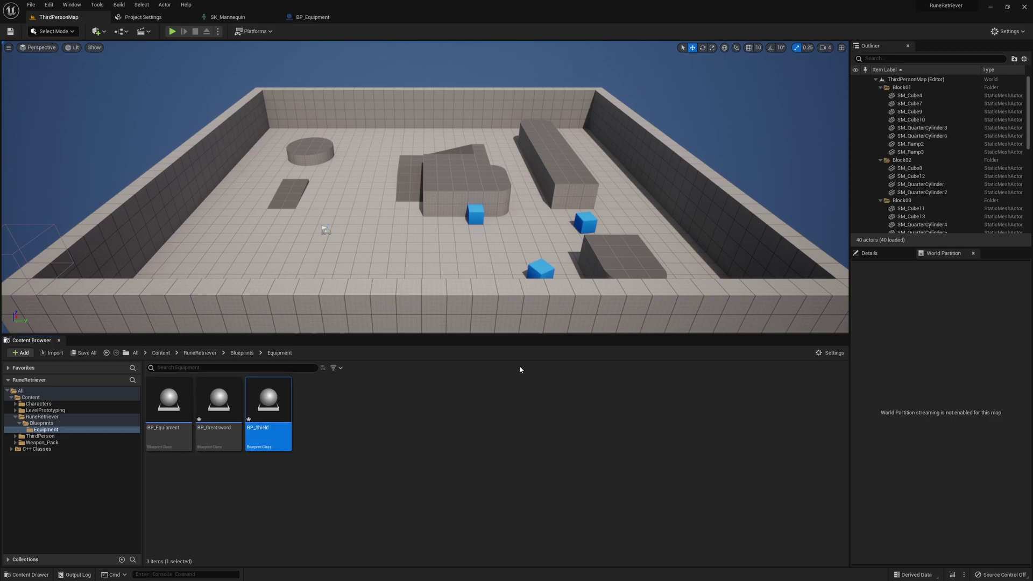
# - Assign SK_Sword as the mesh of BP_Greatsword's SkeletalMesh component and compile the blueprint
pyautogui.doubleClick(225, 443)
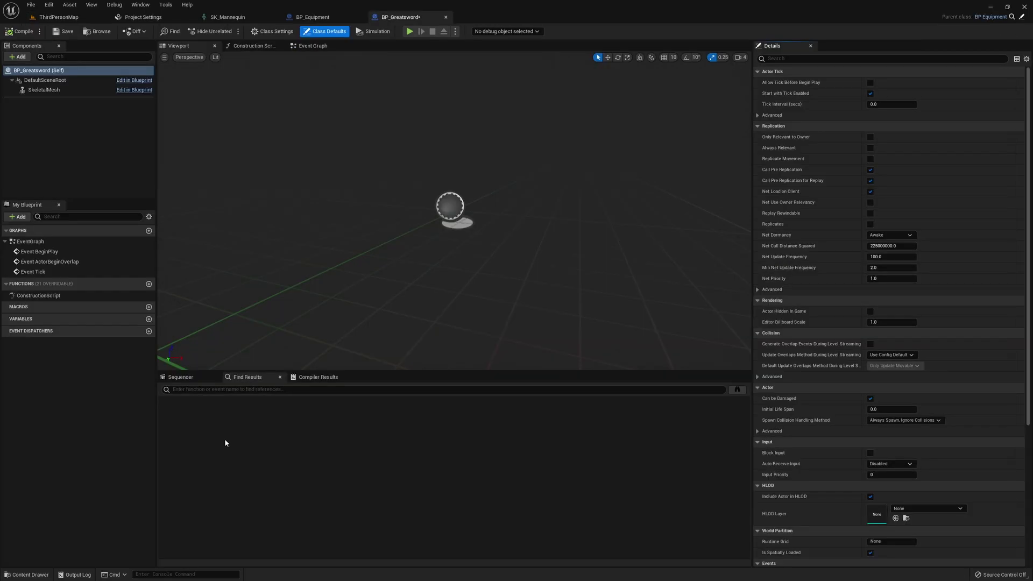
pyautogui.click(35, 90)
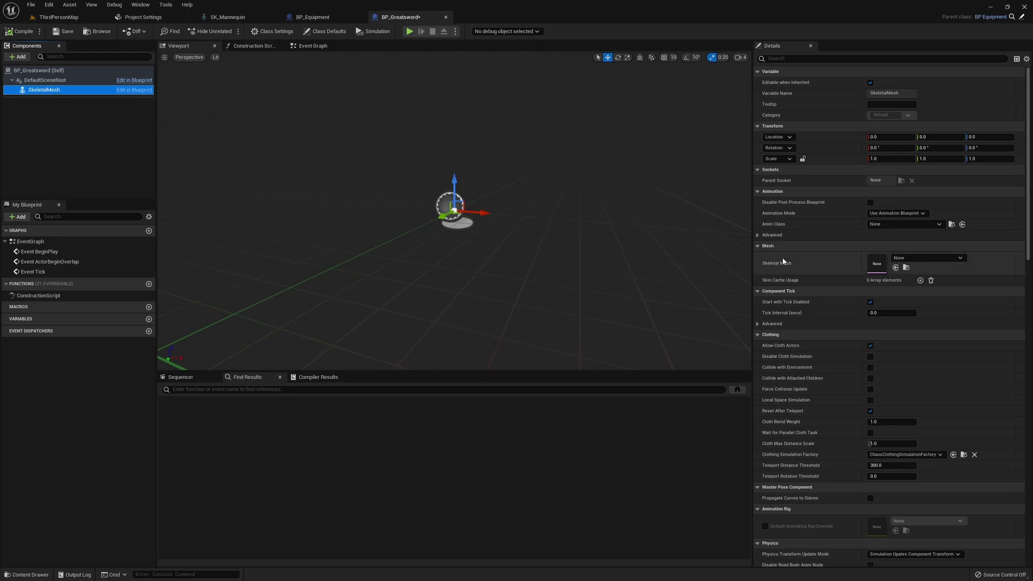
pyautogui.click(926, 257)
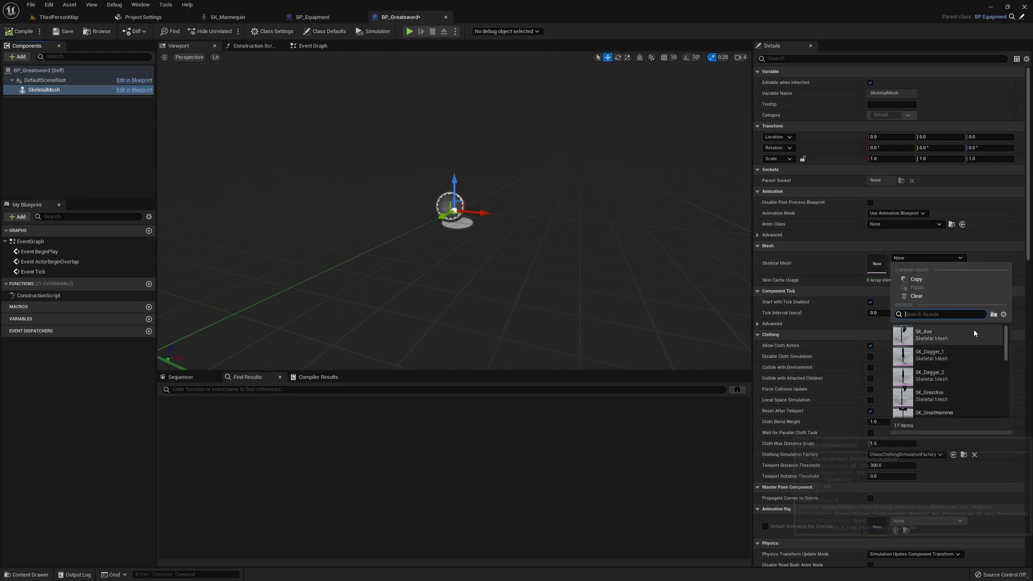
pyautogui.scroll(-5, 973, 347)
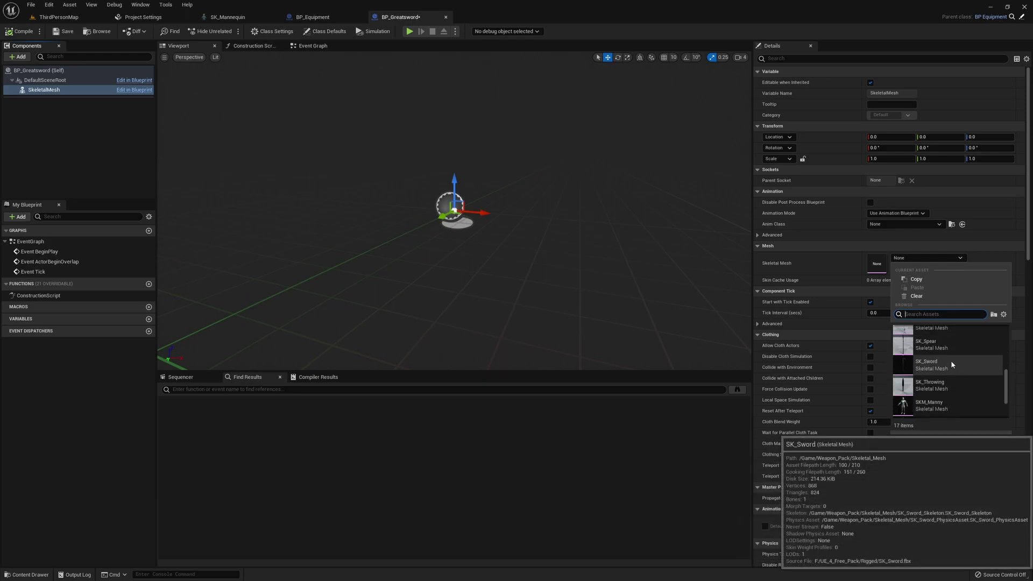
pyautogui.click(946, 365)
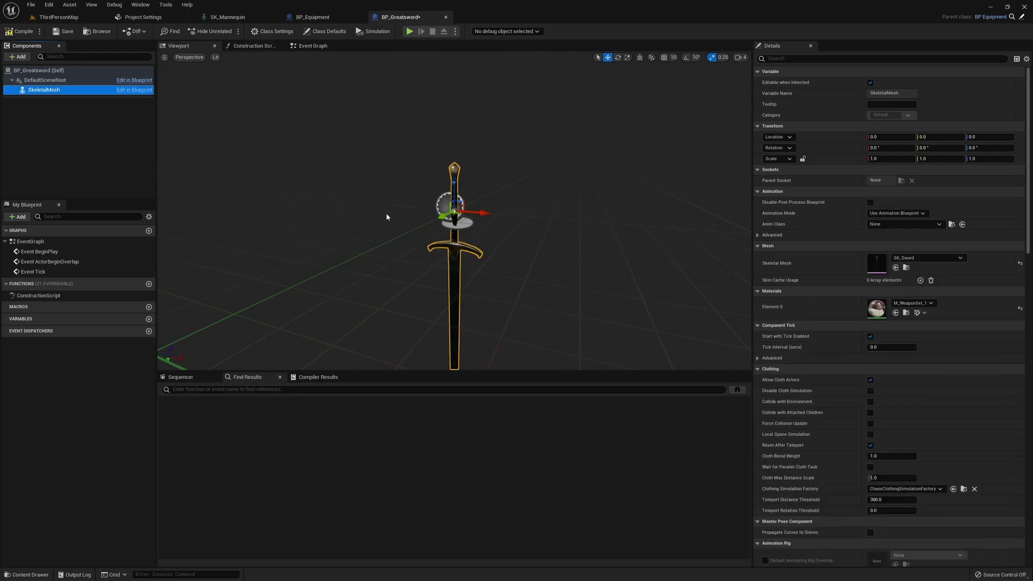
pyautogui.click(20, 33)
# - Open BP_Shield and assign SK_Shield as the mesh of its SkeletalMesh component
pyautogui.click(59, 17)
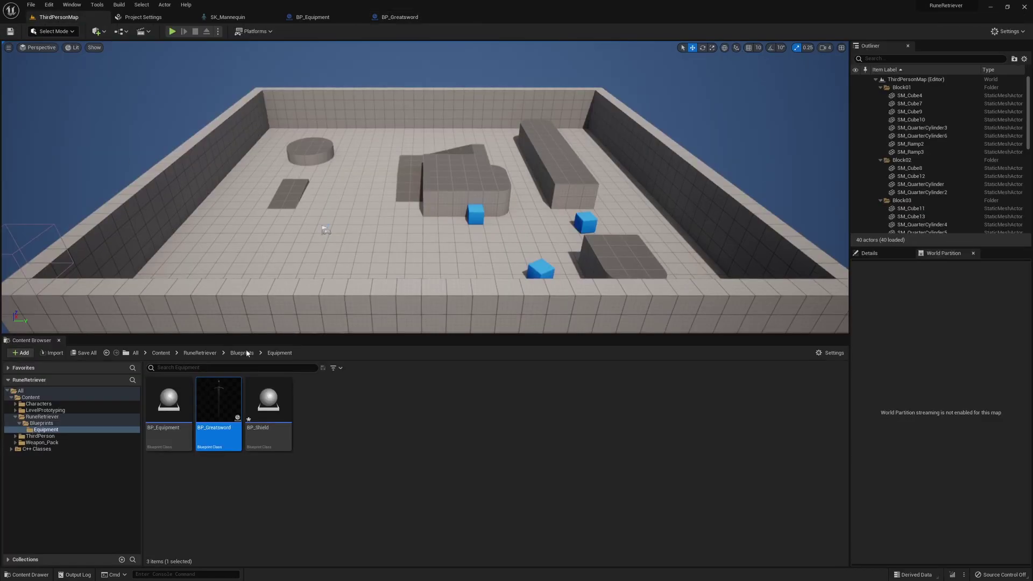
pyautogui.doubleClick(260, 390)
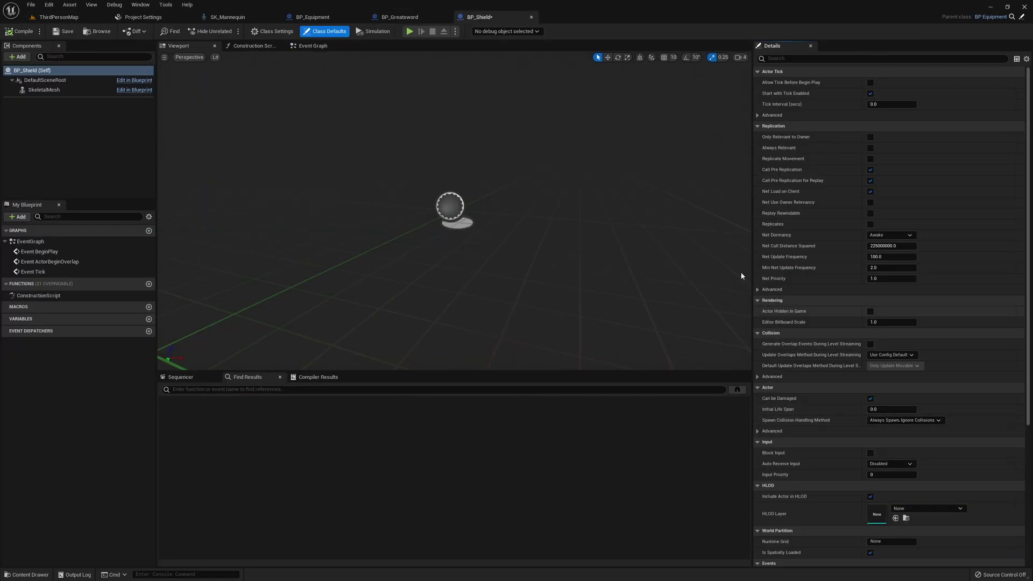
pyautogui.click(59, 90)
pyautogui.click(909, 258)
pyautogui.scroll(-5, 936, 366)
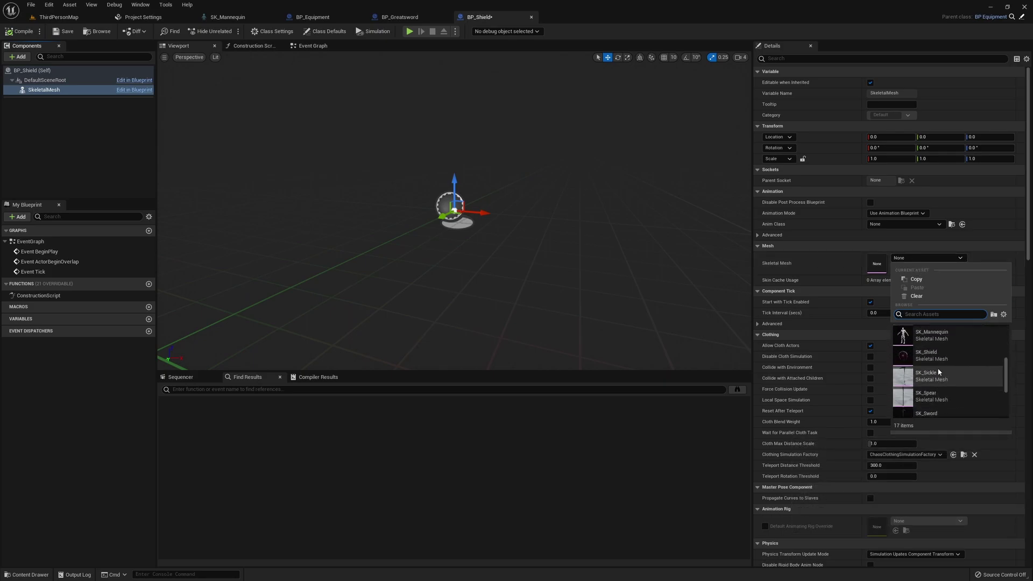
pyautogui.click(933, 356)
pyautogui.click(63, 102)
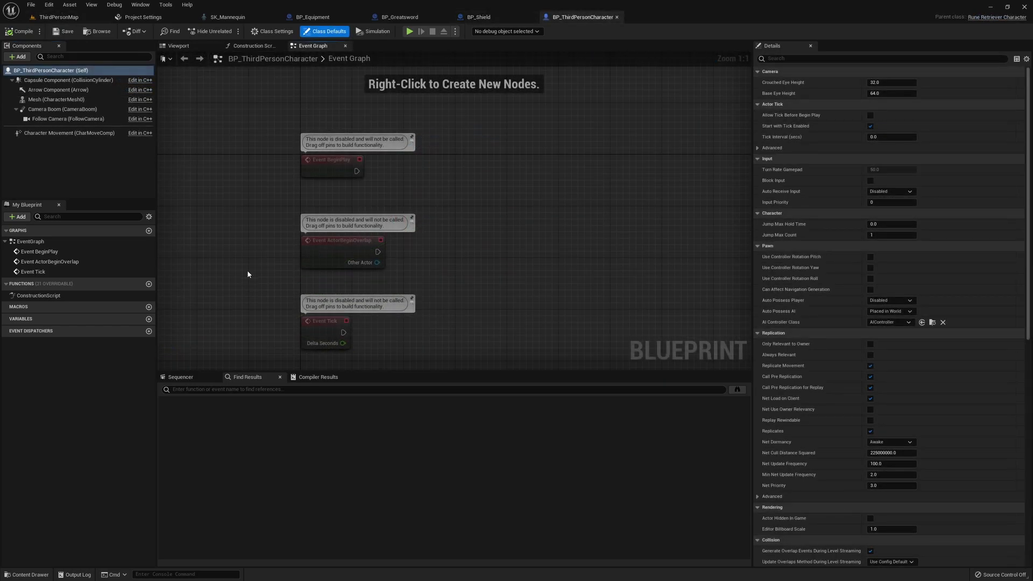
# - Create a new function named Add Equipment in BP_ThirdPersonCharacter
pyautogui.moveTo(446, 280); pyautogui.dragTo(418, 276, button='right')
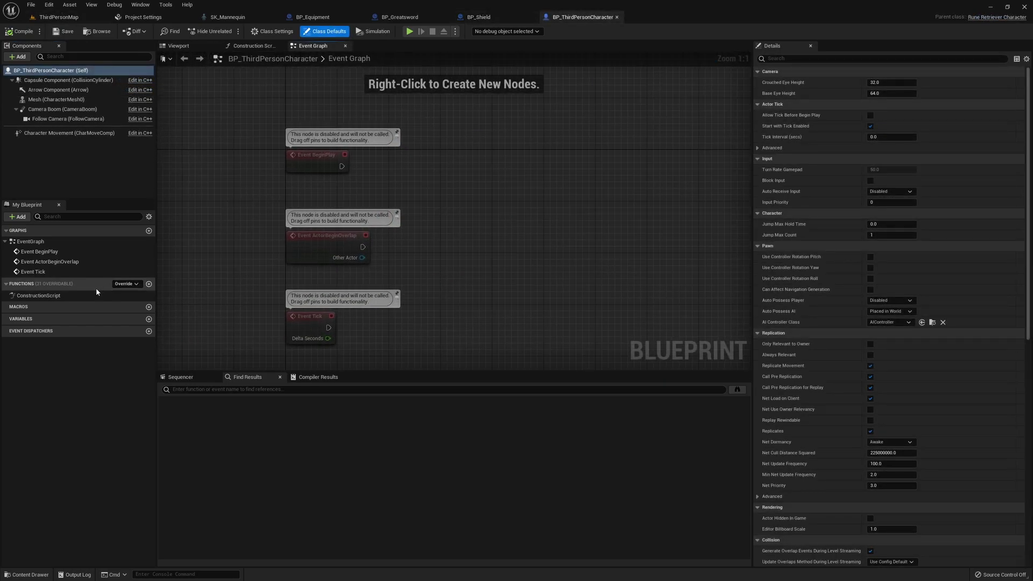
pyautogui.click(149, 284)
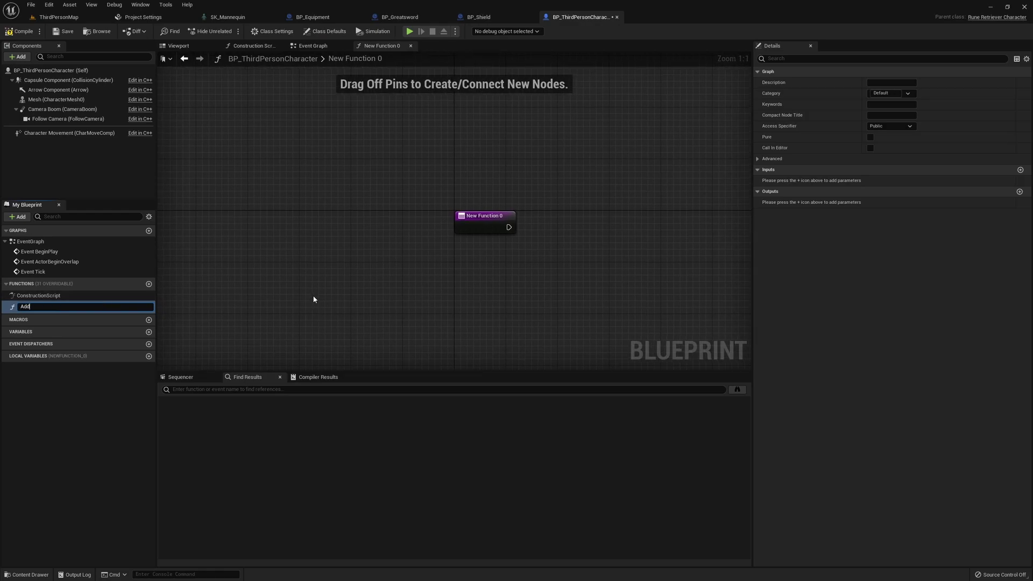
pyautogui.write('Add Equipment')
pyautogui.press('Return')
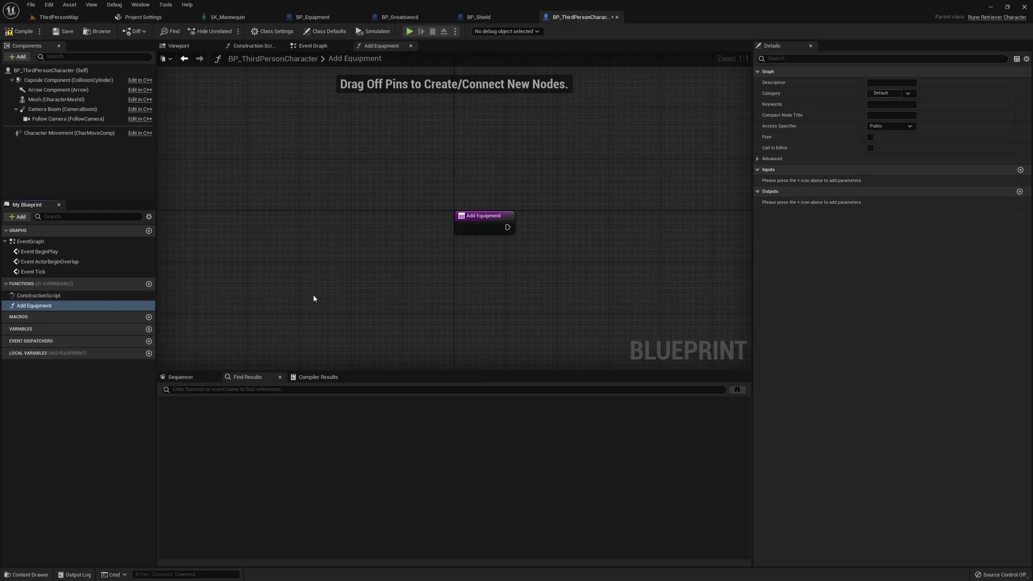
# - Add two inputs to the Add Equipment function, one of type Name and one a BP_Equipment class reference
pyautogui.click(1020, 169)
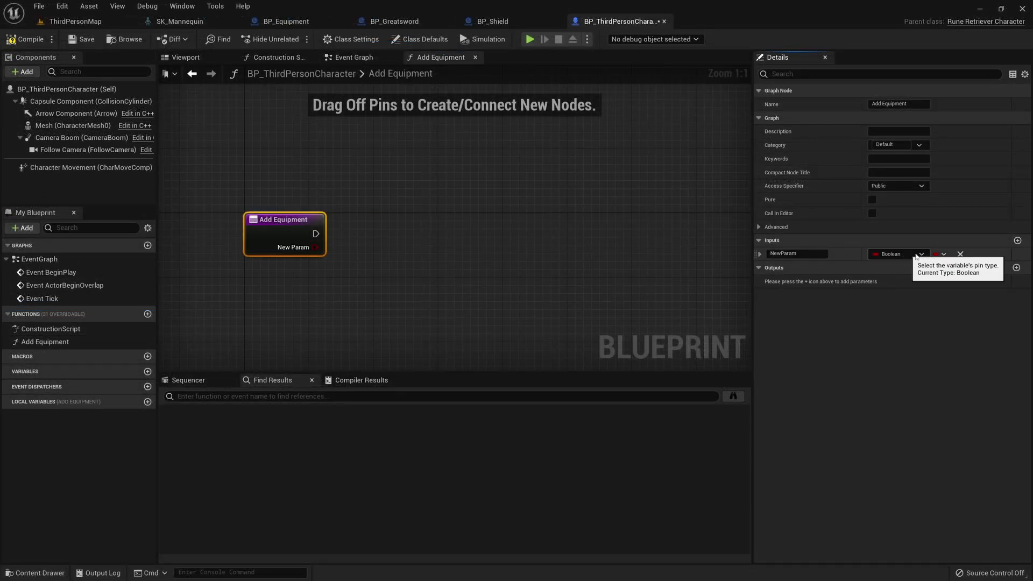
pyautogui.click(1017, 241)
pyautogui.click(914, 255)
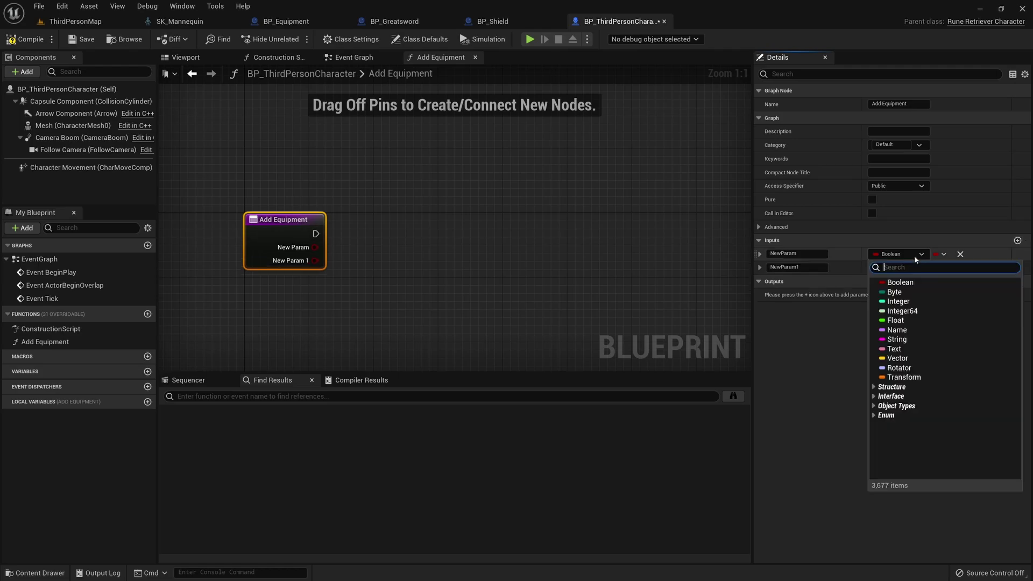
pyautogui.write('name')
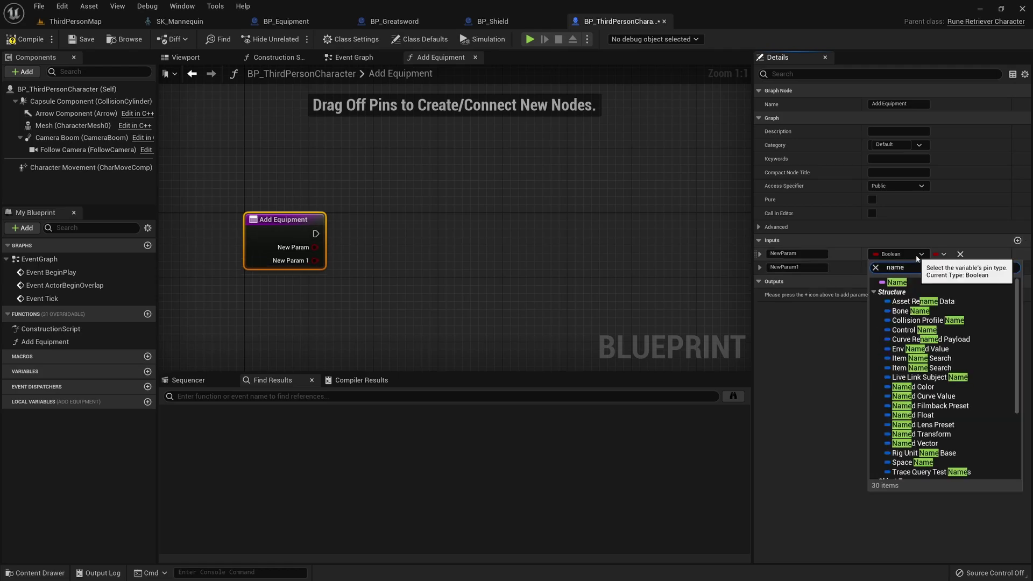
pyautogui.click(917, 284)
pyautogui.click(906, 271)
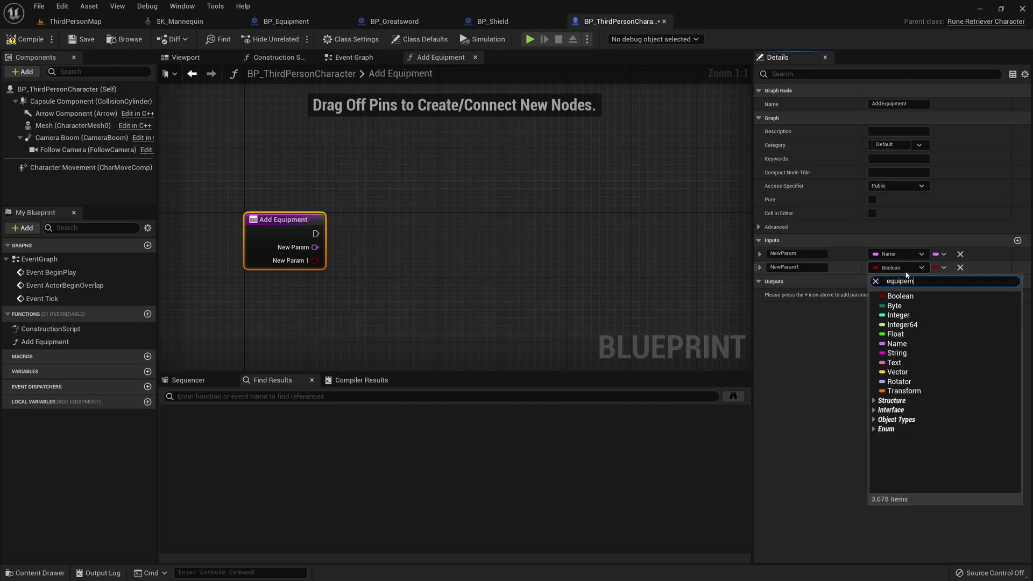
pyautogui.press('BackSpace')
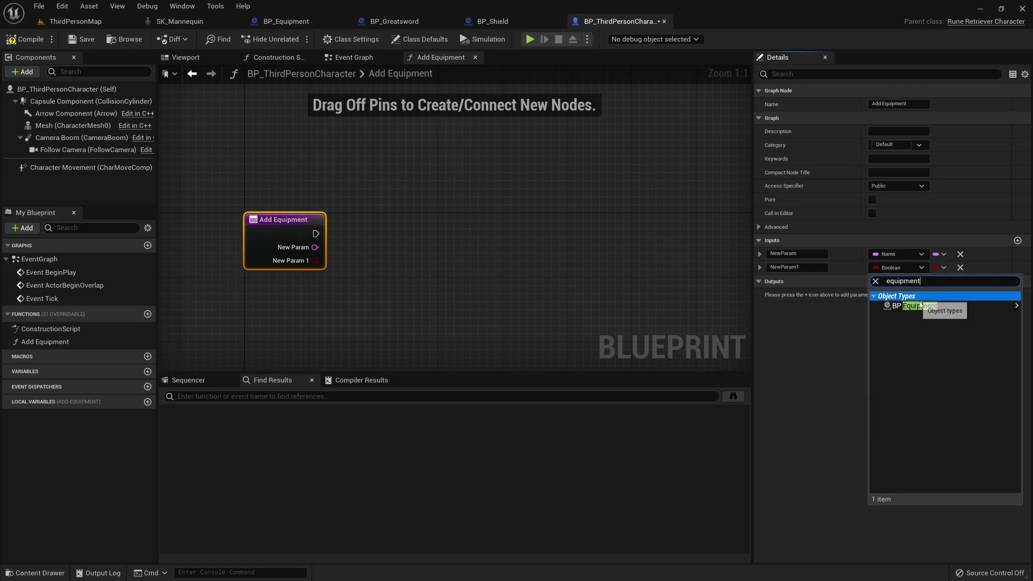
pyautogui.moveTo(915, 305)
pyautogui.click(839, 316)
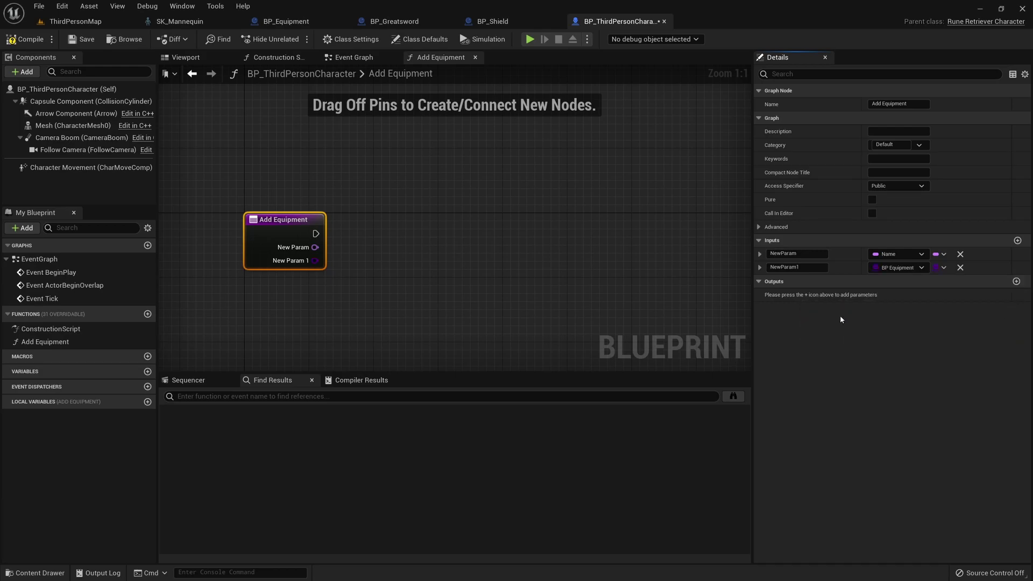
# - Rename the function's Name input to Socket Name and its class input to Equipment
pyautogui.click(796, 253)
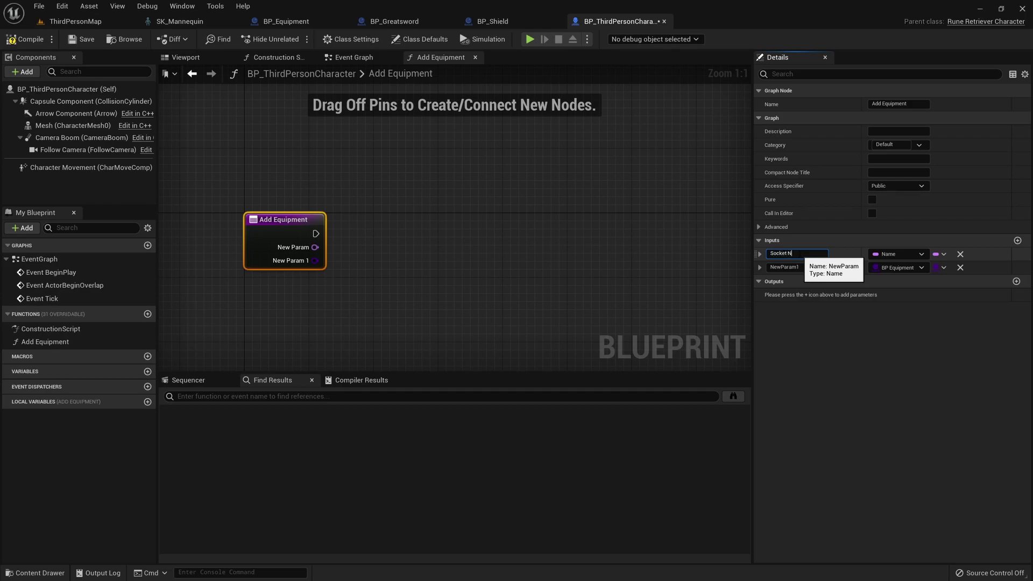
pyautogui.press('Return')
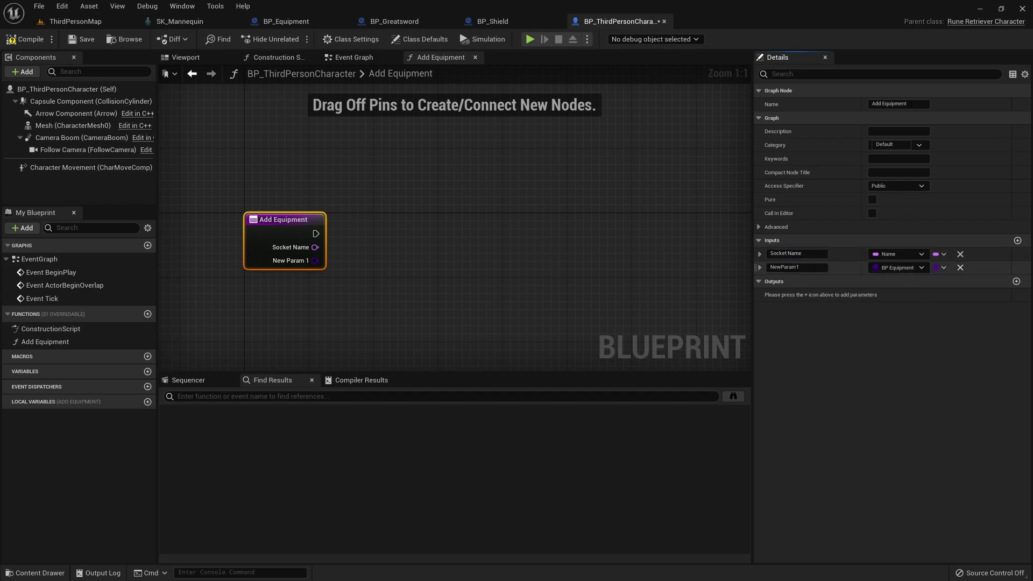
pyautogui.doubleClick(797, 268)
pyautogui.write('Equipme')
pyautogui.write('nt')
pyautogui.moveTo(441, 224); pyautogui.dragTo(465, 227, button='right')
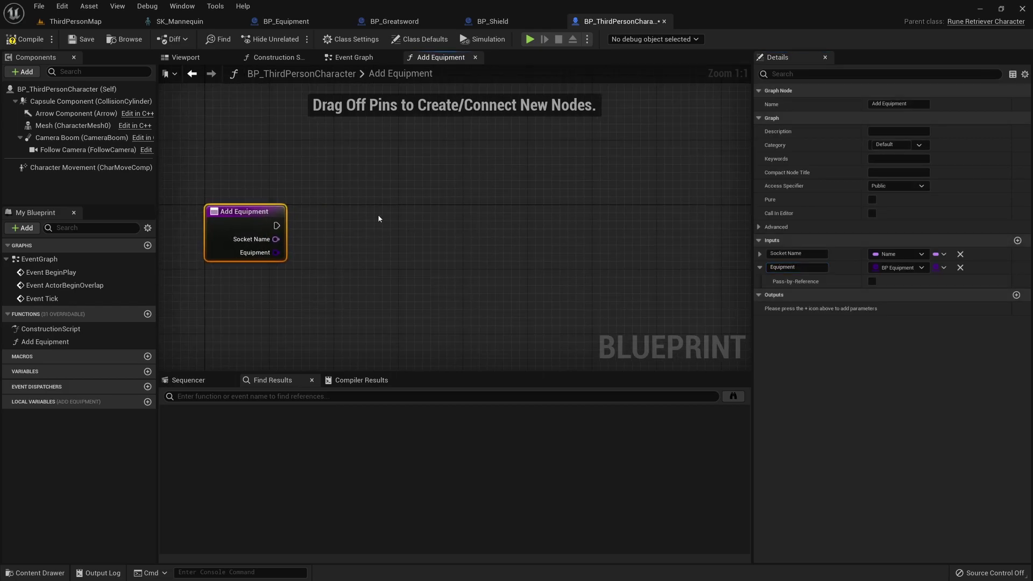
# - Add a Get Socket Transform node targeting the character's Mesh and feed it the function's Socket Name
pyautogui.click(72, 125)
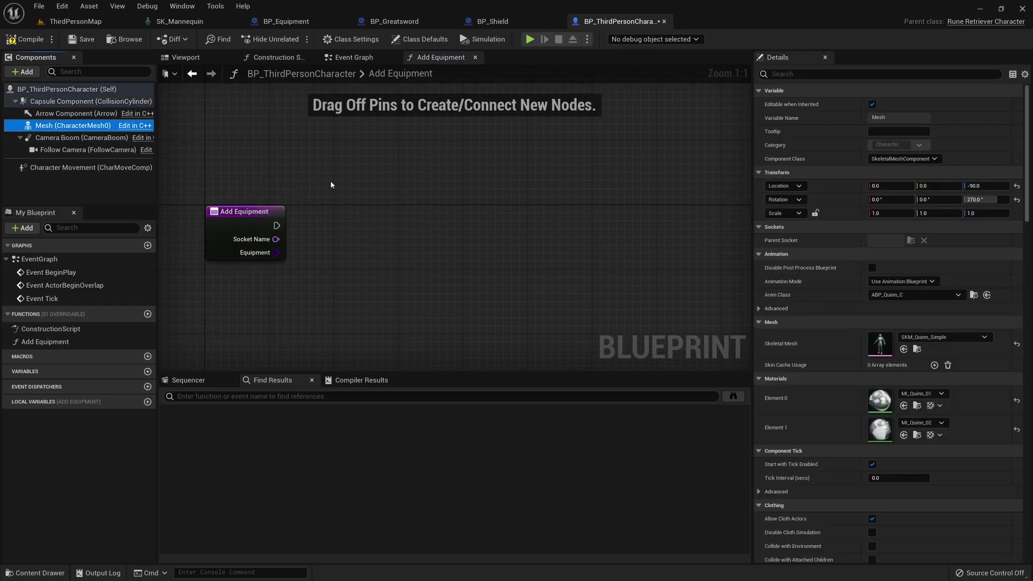
pyautogui.moveTo(73, 125); pyautogui.dragTo(330, 268)
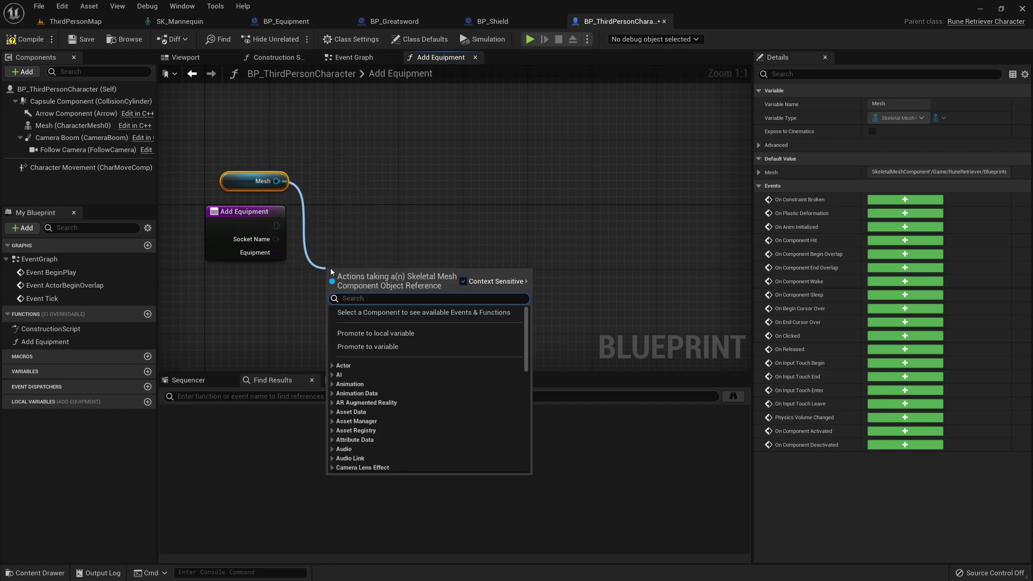
pyautogui.write('get socket t')
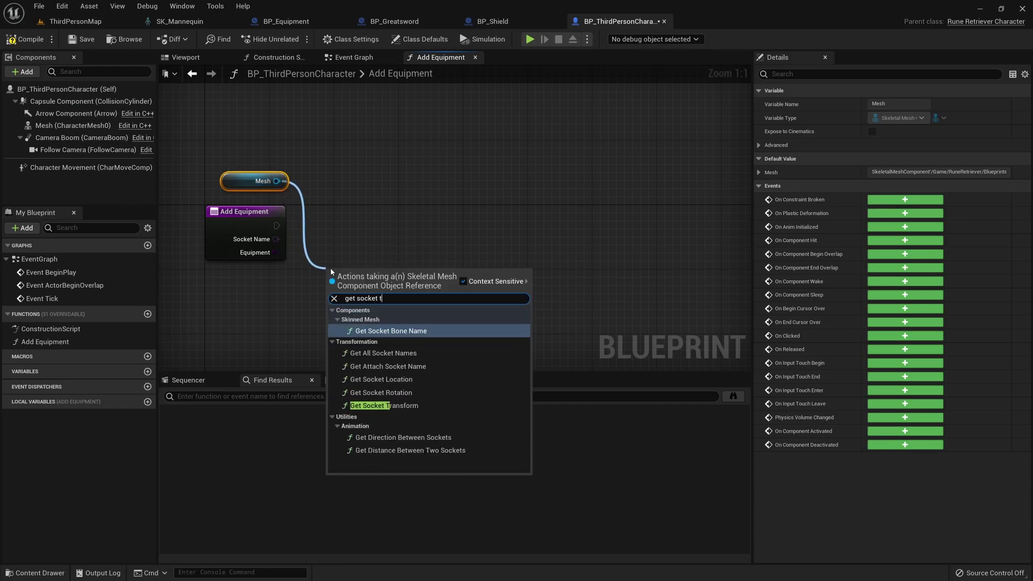
pyautogui.write('ransform')
pyautogui.press('Return')
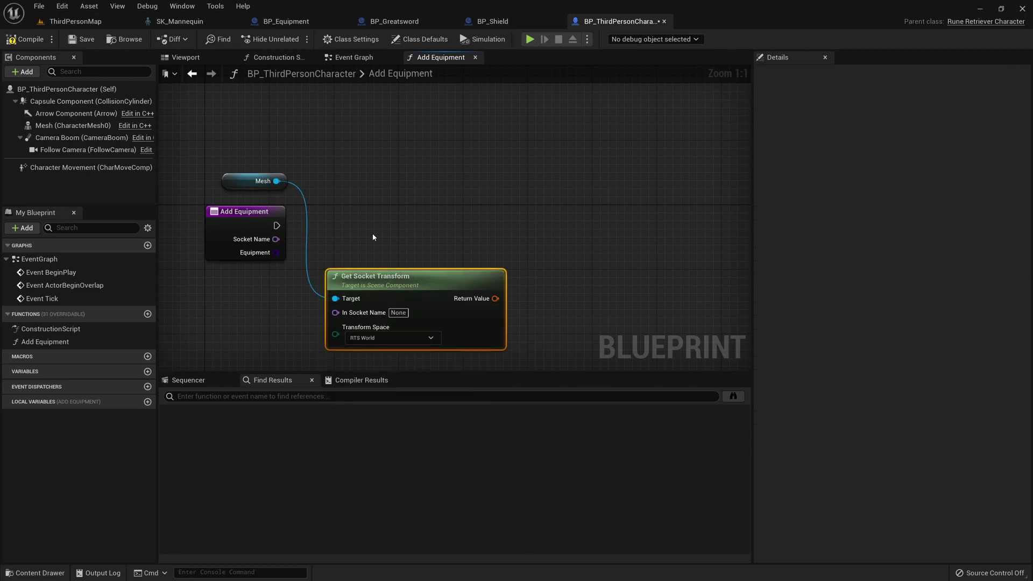
pyautogui.moveTo(284, 217); pyautogui.dragTo(343, 290)
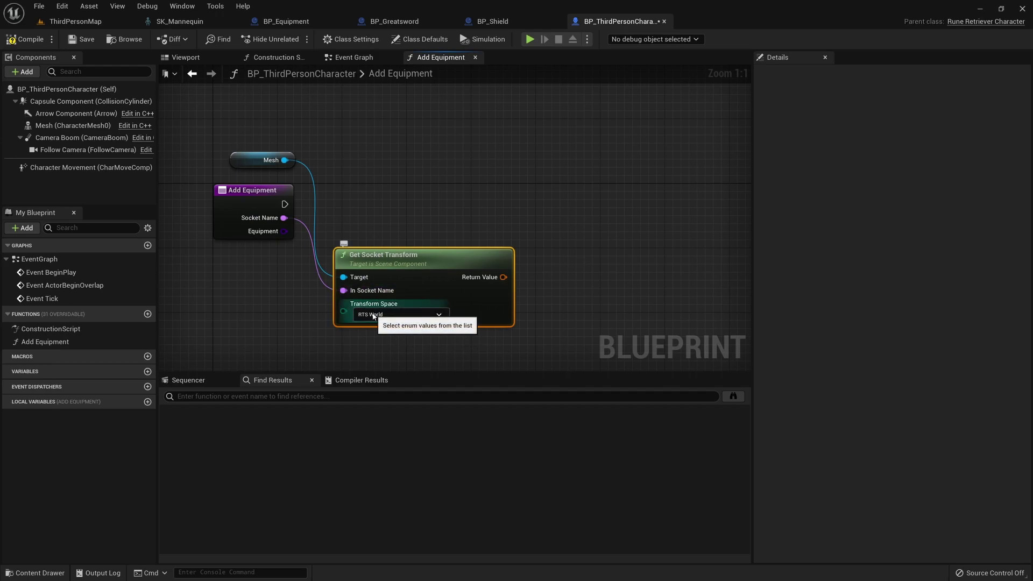
# - Add a Spawn Actor from Class node after the function entry, using the socket transform's Return Value as its Spawn Transform
pyautogui.moveTo(534, 195); pyautogui.dragTo(481, 191, button='right')
pyautogui.click(276, 211)
pyautogui.moveTo(227, 201); pyautogui.dragTo(471, 205)
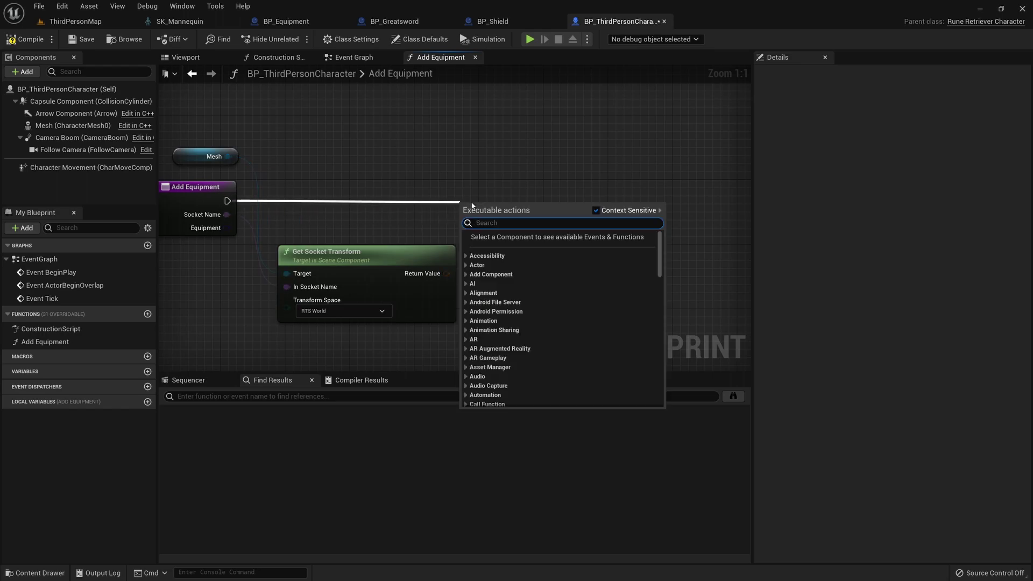
pyautogui.write('spawn actor')
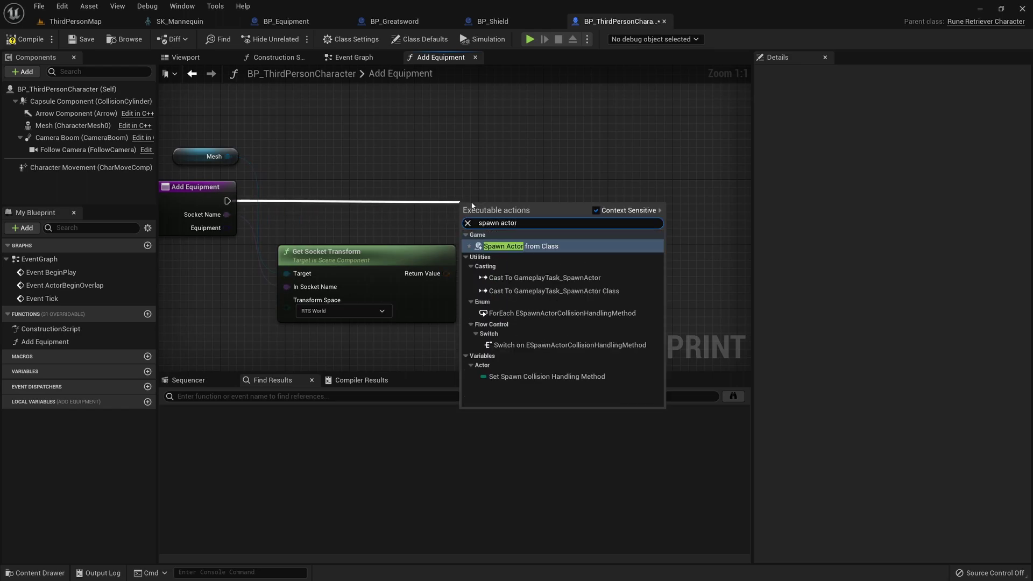
pyautogui.click(495, 247)
pyautogui.moveTo(508, 219); pyautogui.dragTo(525, 194)
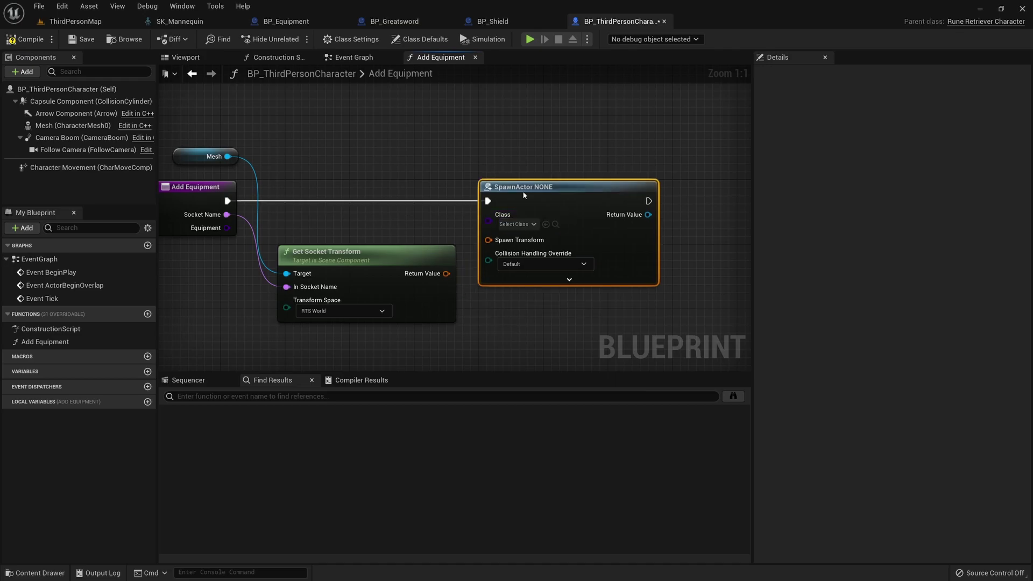
pyautogui.moveTo(488, 239); pyautogui.dragTo(443, 273)
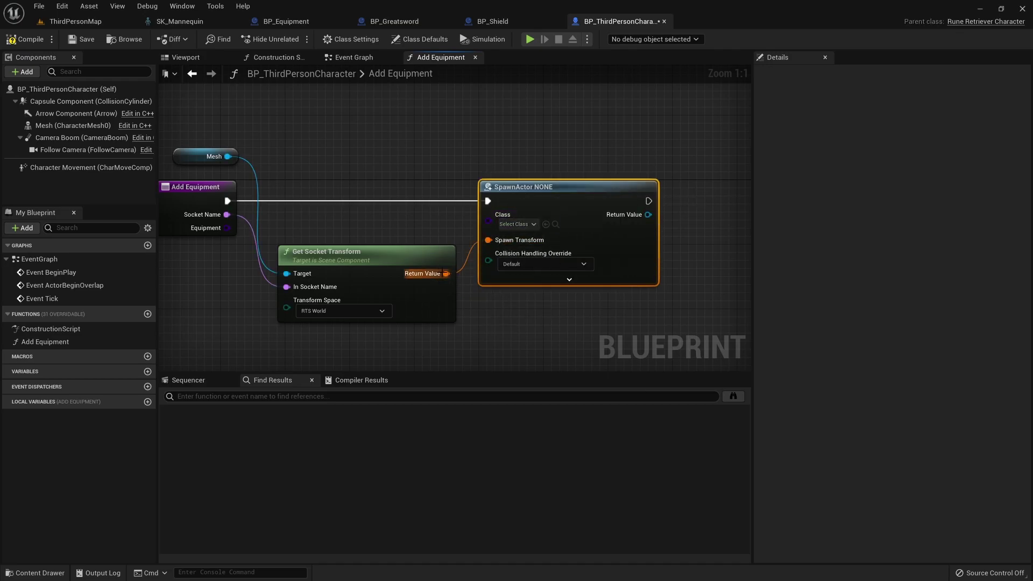
# - Connect the function's Equipment input to the Class pin of the SpawnActor node
pyautogui.rightClick(471, 223)
pyautogui.click(352, 261)
pyautogui.click(361, 263)
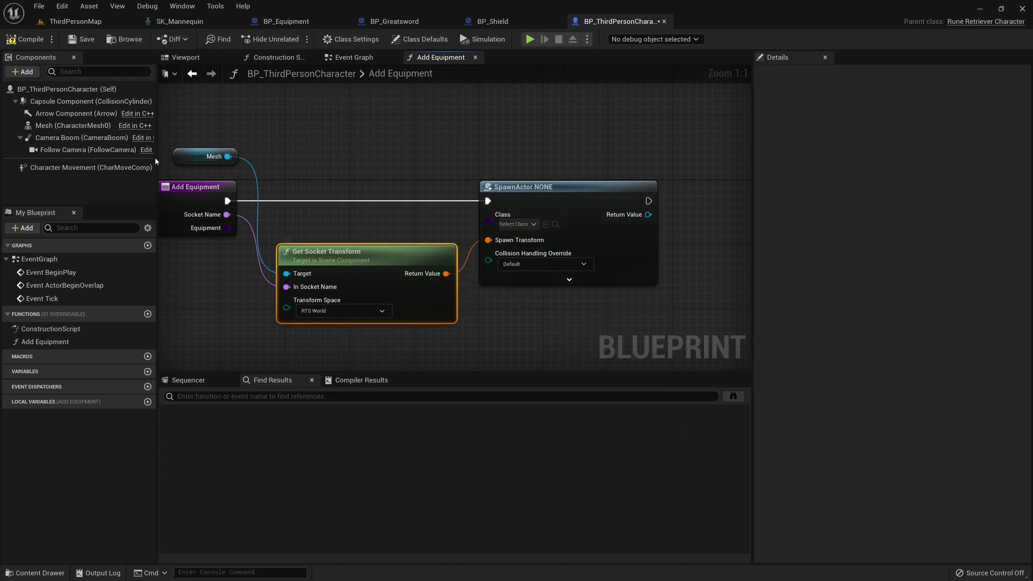
pyautogui.click(422, 231)
pyautogui.moveTo(488, 221); pyautogui.dragTo(227, 227)
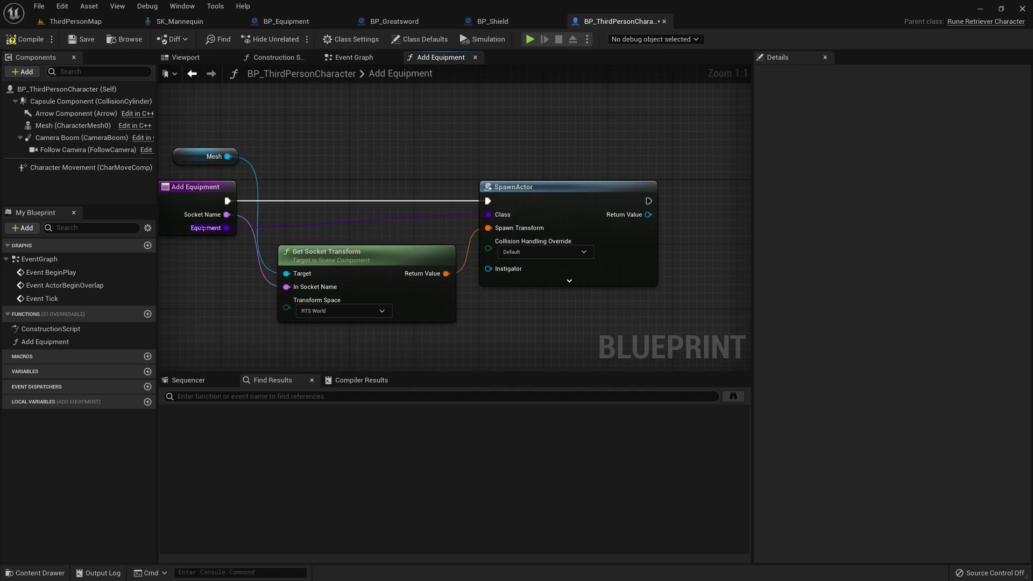
# - Add an Attach Actor To Component node executed after SpawnActor and align it with that node
pyautogui.moveTo(650, 148); pyautogui.dragTo(622, 161, button='right')
pyautogui.moveTo(618, 209); pyautogui.dragTo(676, 206)
pyautogui.write('attach acto')
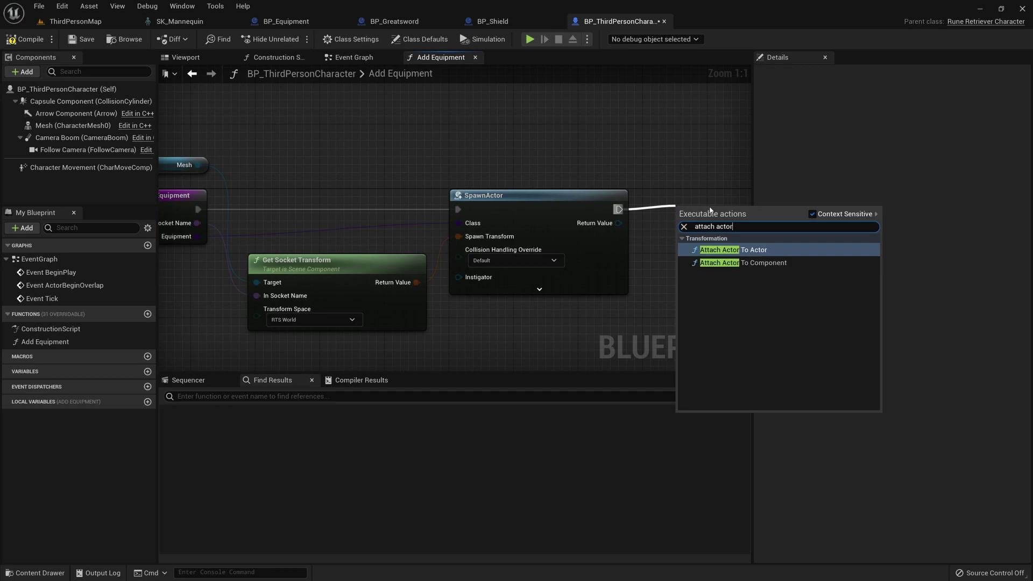
pyautogui.write('r')
pyautogui.click(731, 263)
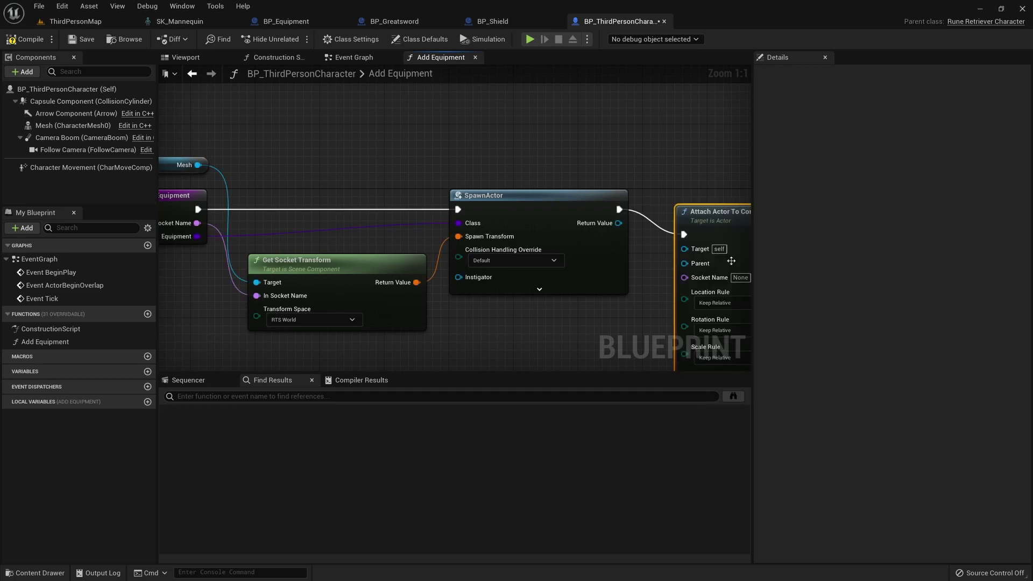
pyautogui.scroll(-2, 696, 181)
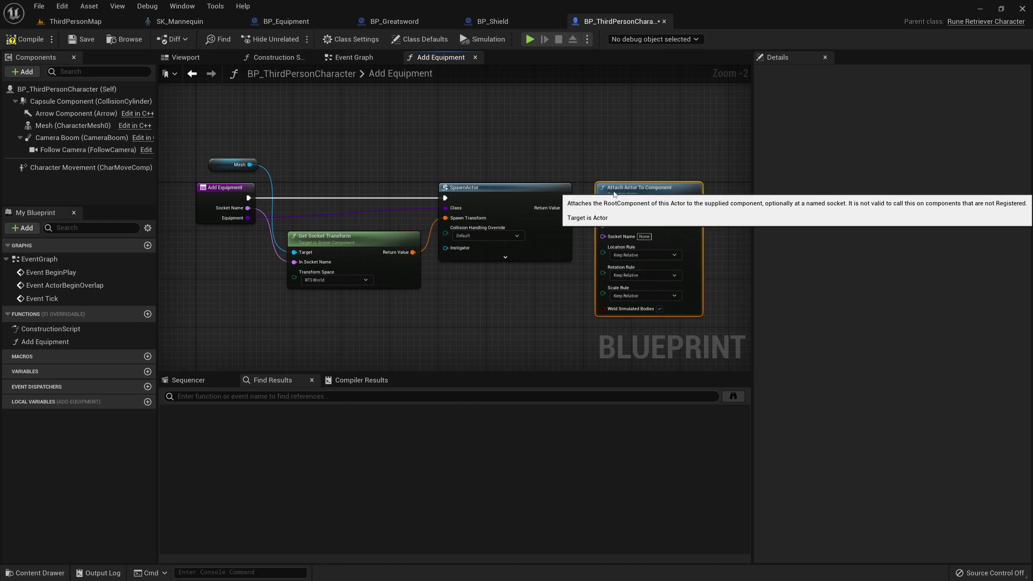
pyautogui.scroll(1, 613, 151)
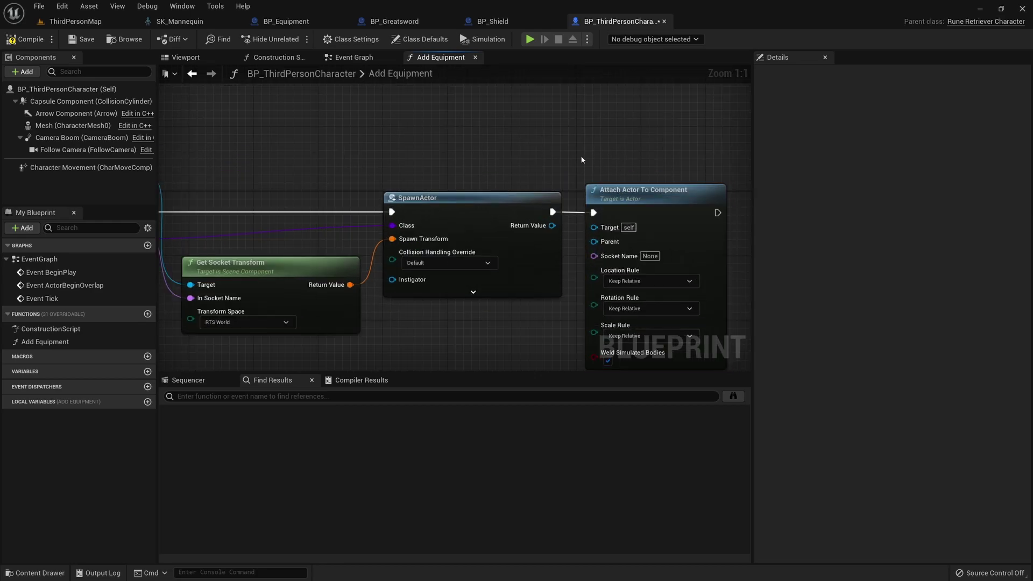
pyautogui.scroll(-1, 603, 155)
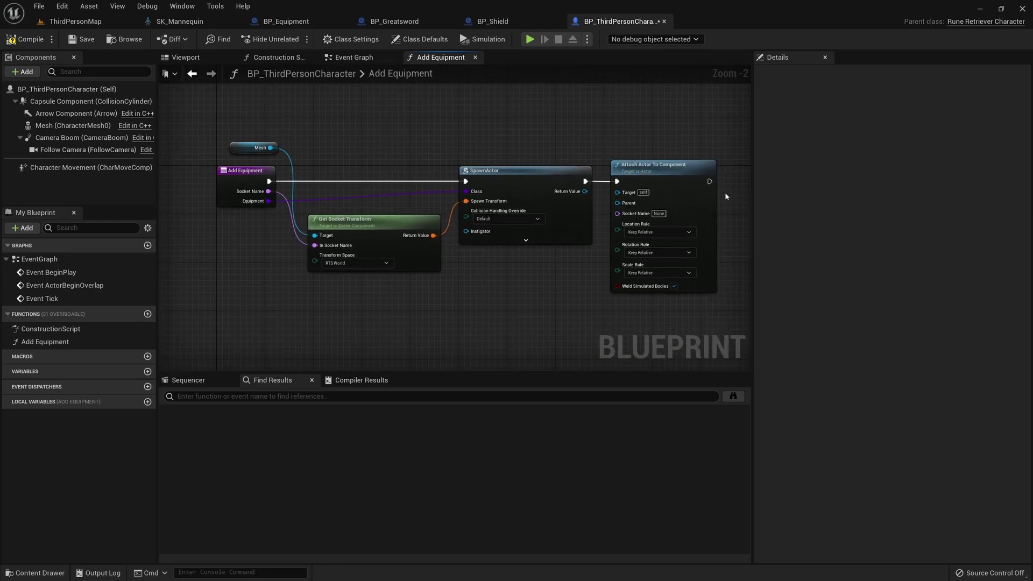
# - Connect Mesh to Parent and the function's Socket Name to Socket Name on Attach Actor To Component, tidying the wires with reroute nodes
pyautogui.moveTo(617, 203); pyautogui.dragTo(586, 152)
pyautogui.doubleClick(295, 149)
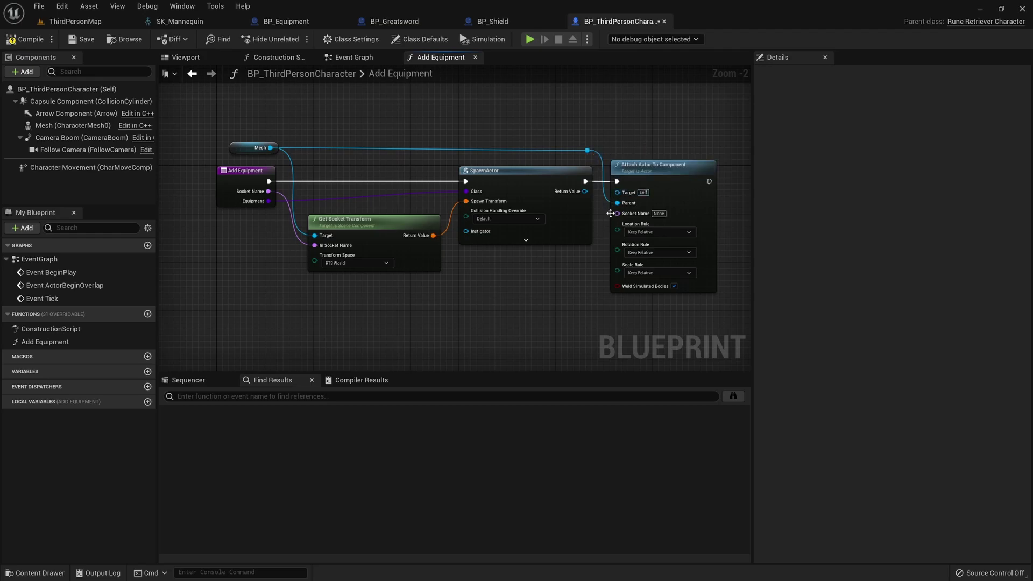
pyautogui.moveTo(617, 213); pyautogui.dragTo(268, 191)
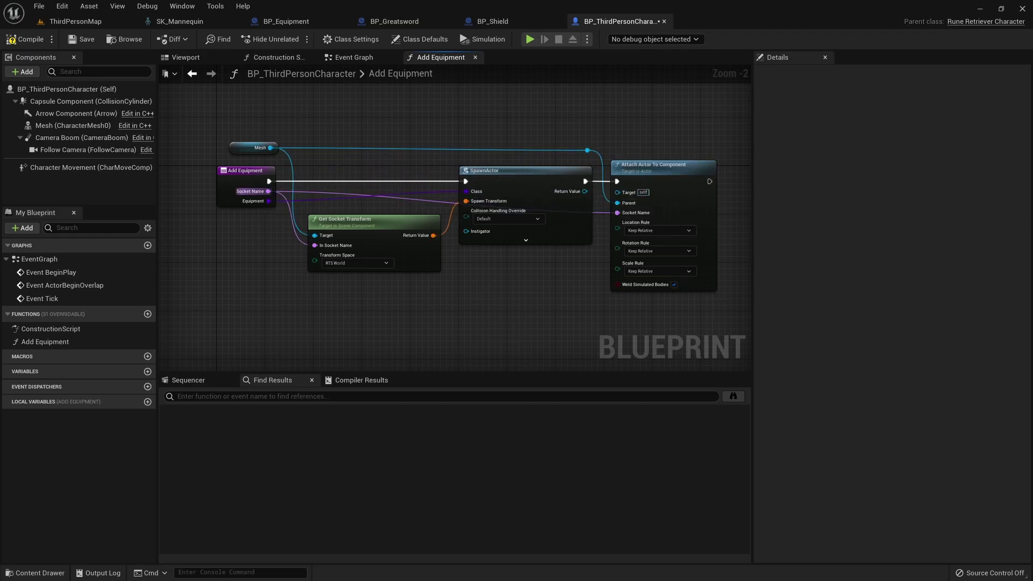
pyautogui.doubleClick(602, 213)
pyautogui.scroll(2, 576, 242)
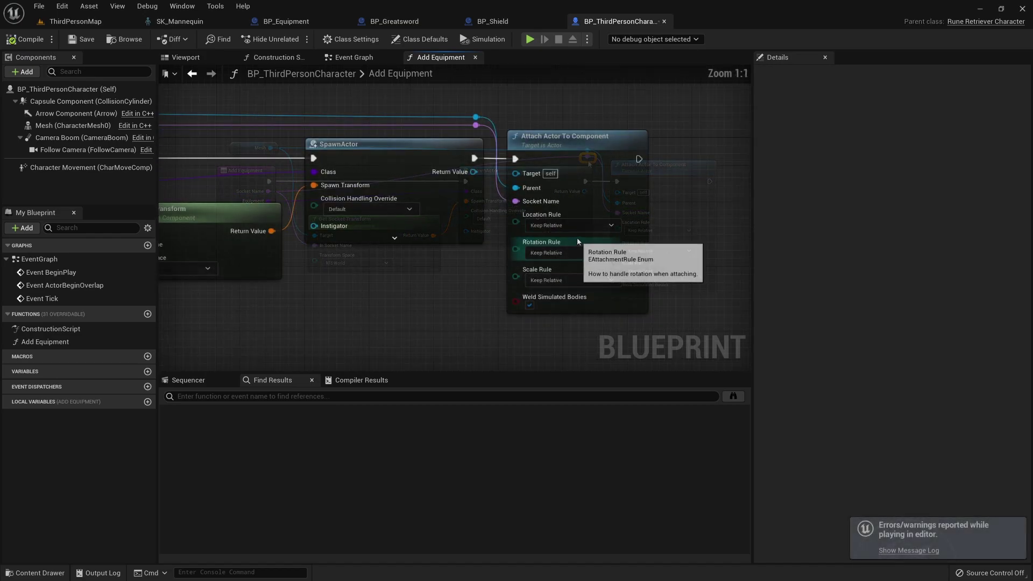
# - Set the Location, Rotation and Scale rules of Attach Actor To Component to Snap to Target
pyautogui.click(576, 227)
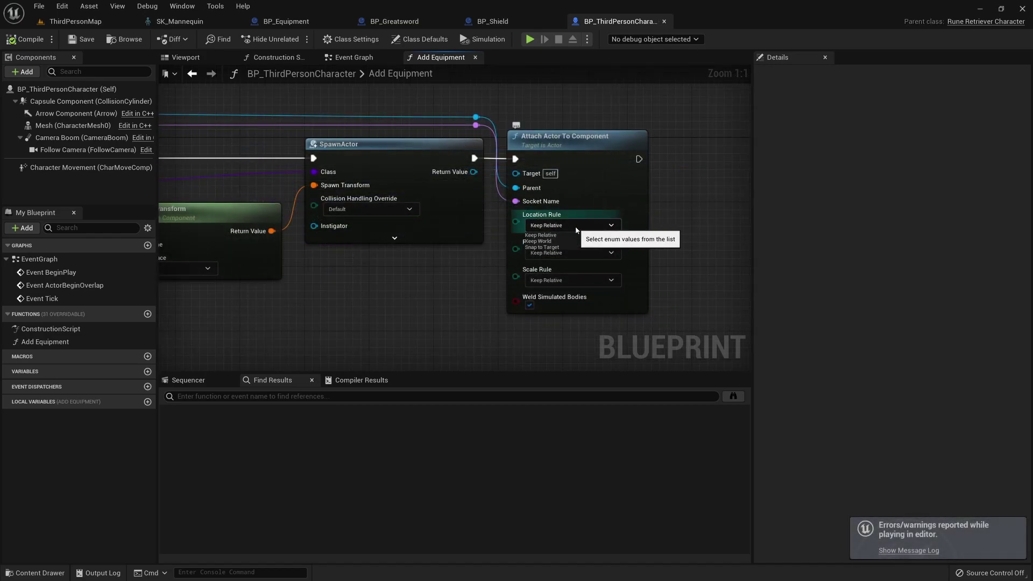
pyautogui.click(542, 246)
pyautogui.click(570, 253)
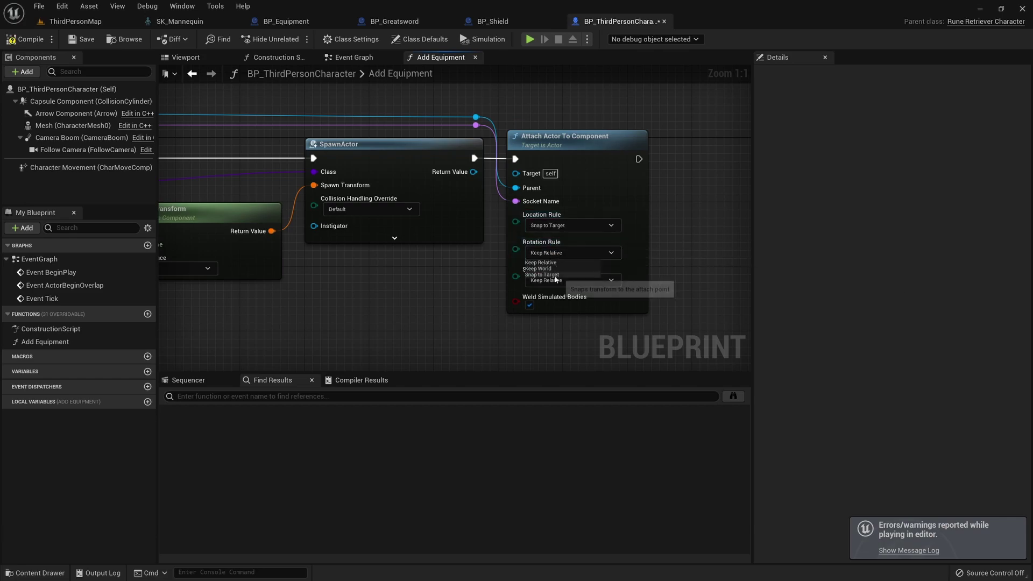
pyautogui.click(554, 274)
pyautogui.click(556, 281)
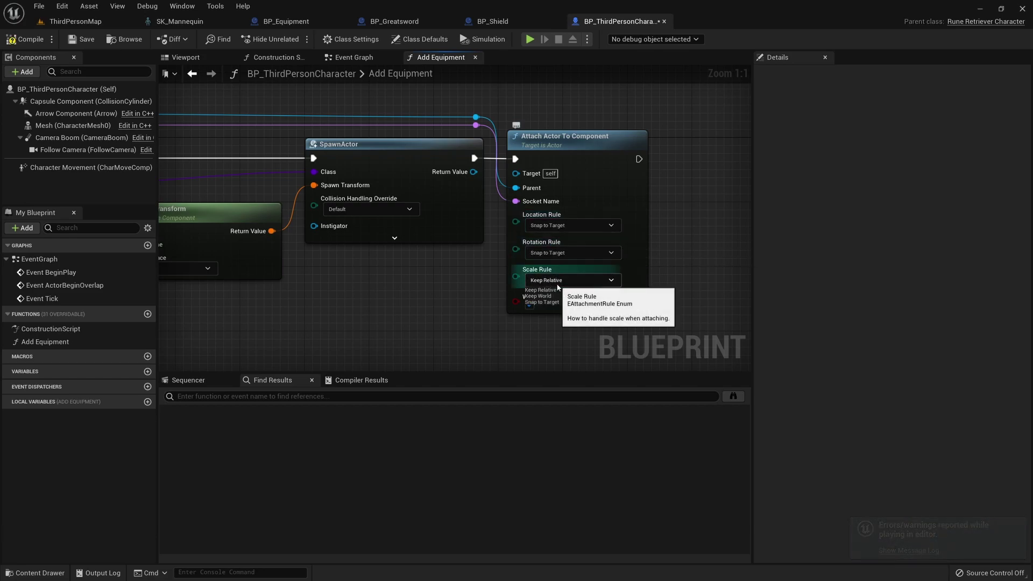
pyautogui.click(542, 302)
# - Connect SpawnActor's Return Value to the Target of Attach Actor To Component
pyautogui.moveTo(575, 101); pyautogui.dragTo(639, 110, button='right')
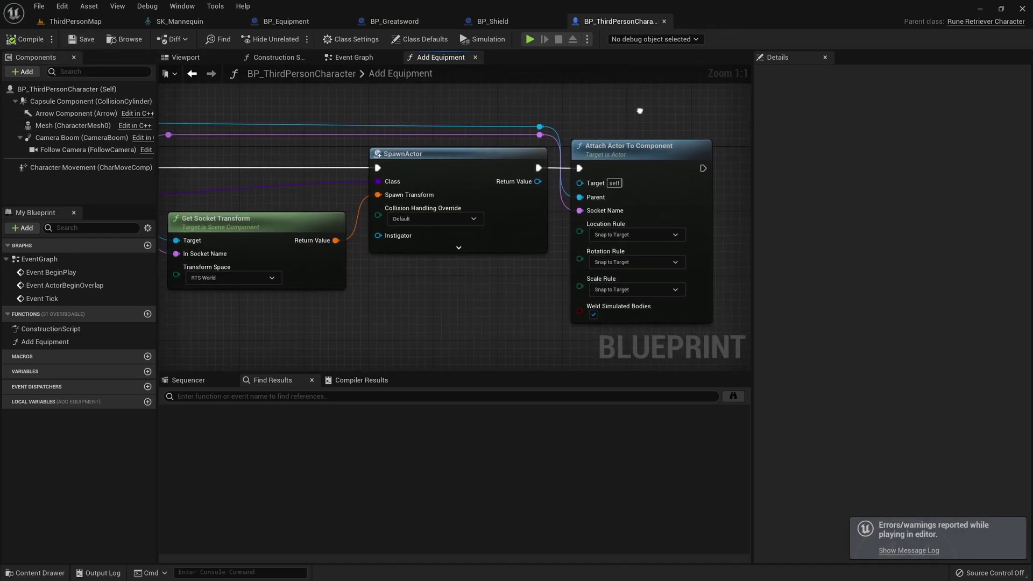
pyautogui.moveTo(537, 181); pyautogui.dragTo(580, 183)
pyautogui.scroll(-1, 516, 313)
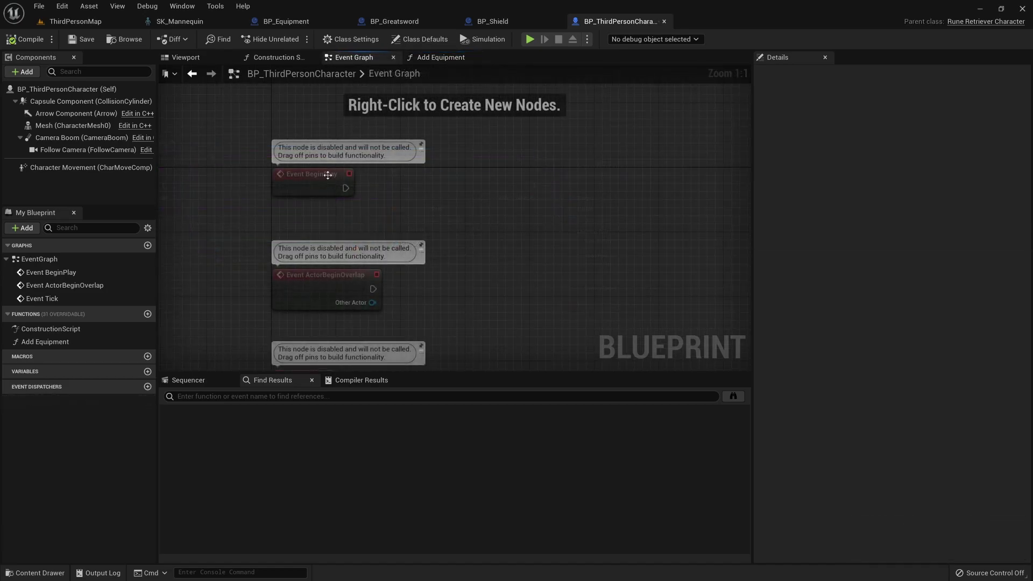
# - Call Add Equipment from Event BeginPlay in the Event Graph and clear the other event nodes out of its way
pyautogui.click(326, 174)
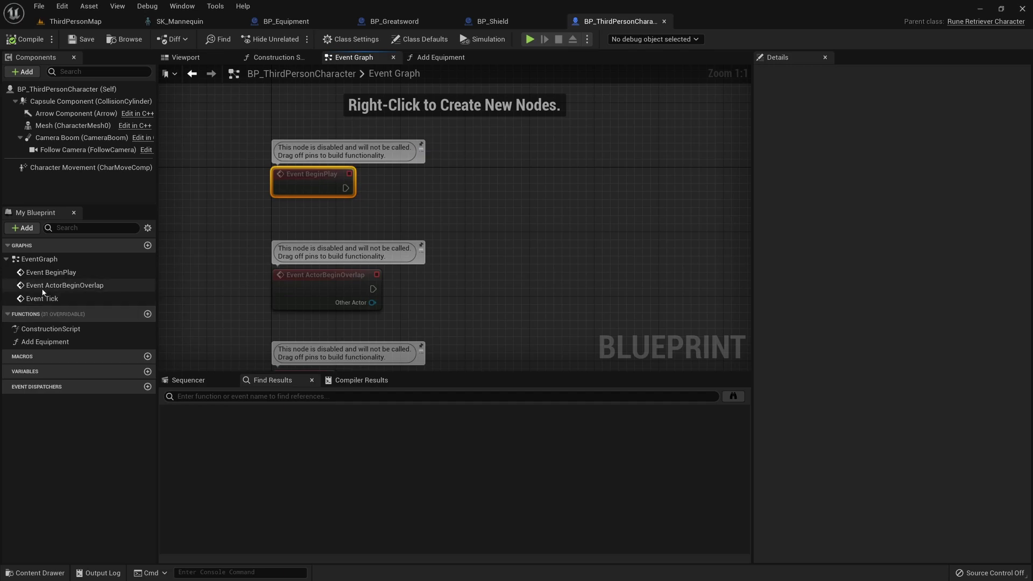
pyautogui.moveTo(45, 341); pyautogui.dragTo(345, 188)
pyautogui.scroll(-4, 436, 320)
pyautogui.moveTo(377, 340); pyautogui.dragTo(332, 325)
pyautogui.click(386, 268)
pyautogui.scroll(4, 388, 265)
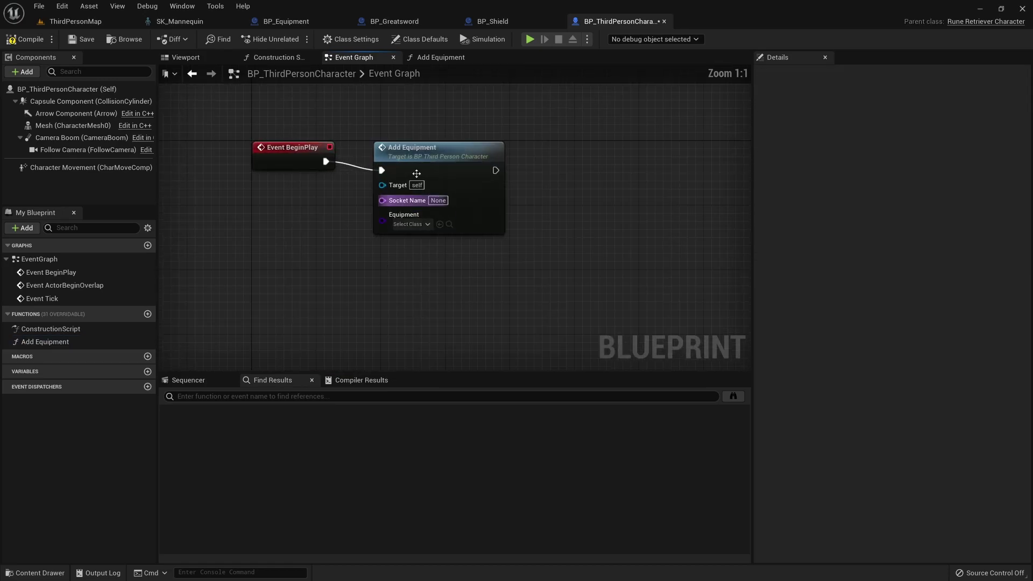
# - Duplicate the Add Equipment node and chain the copy after the first call's execution output
pyautogui.moveTo(419, 185); pyautogui.dragTo(403, 177)
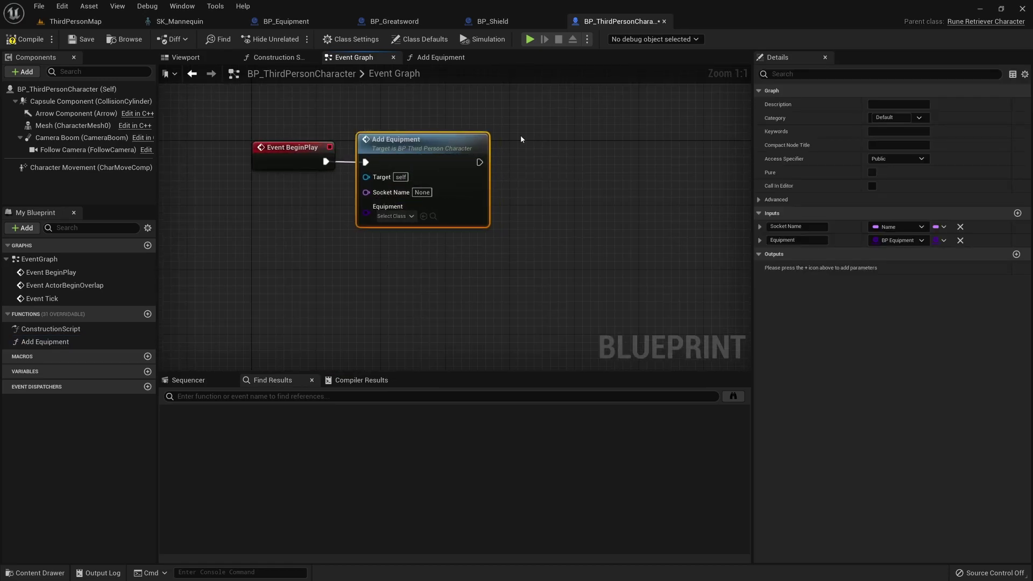
pyautogui.hotkey('ctrl', 'c')
pyautogui.hotkey('ctrl', 'v')
pyautogui.moveTo(527, 161); pyautogui.dragTo(478, 161)
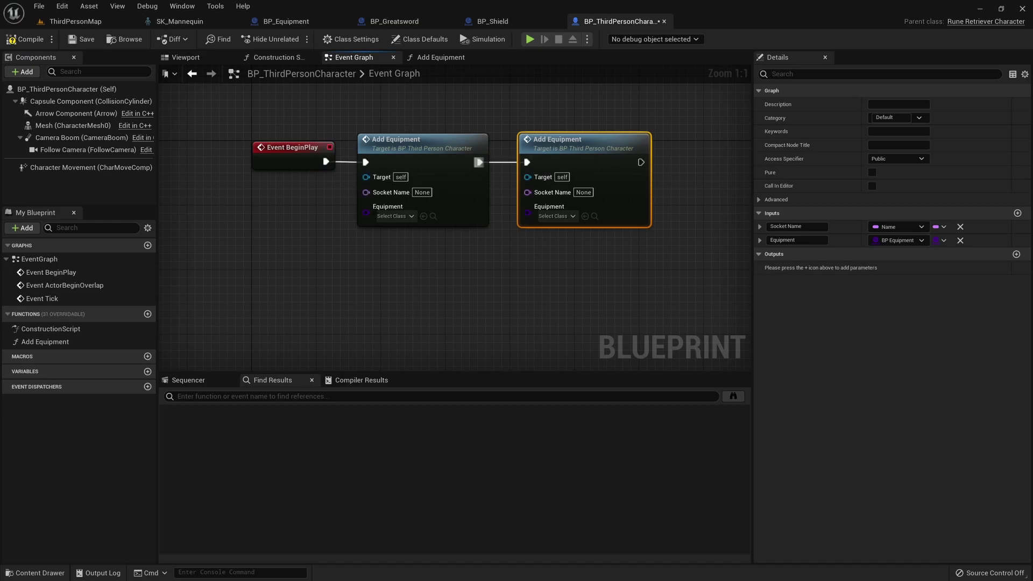
# - Set the Equipment class to BP Greatsword on the first Add Equipment node and BP Shield on the second
pyautogui.click(396, 216)
pyautogui.click(426, 268)
pyautogui.click(552, 216)
pyautogui.click(578, 280)
# - Set the Socket Name to RightHandSocket on the greatsword's Add Equipment node and LeftHandSocket on the shield's
pyautogui.moveTo(486, 292); pyautogui.dragTo(546, 308, button='right')
pyautogui.click(481, 207)
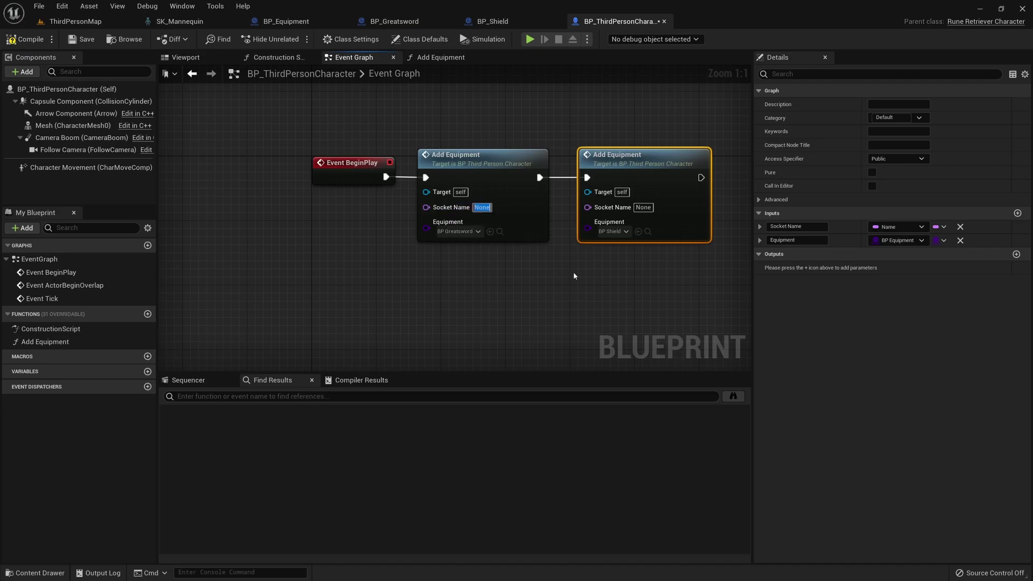
pyautogui.write('RightHand')
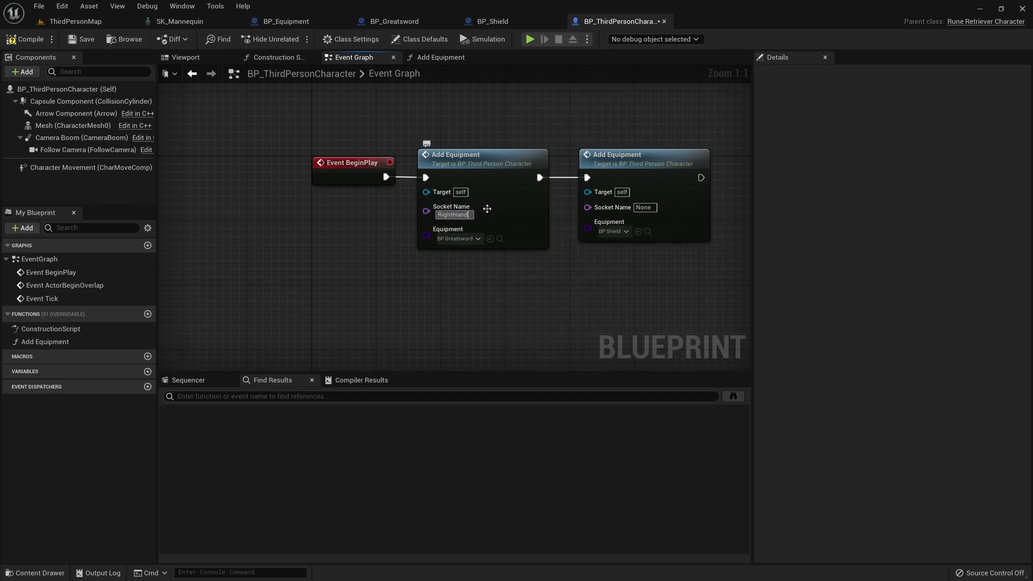
pyautogui.write('Socket')
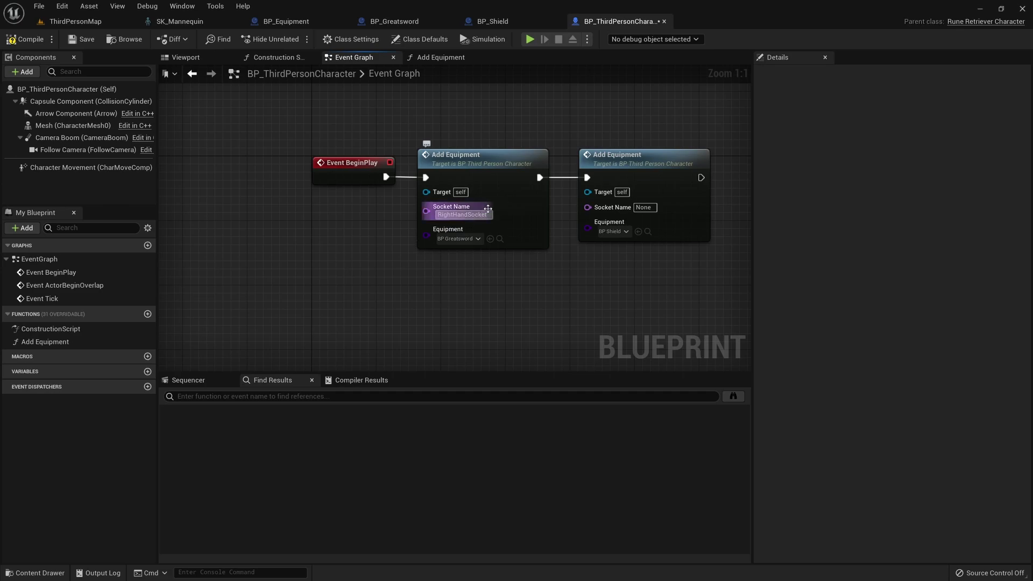
pyautogui.click(644, 207)
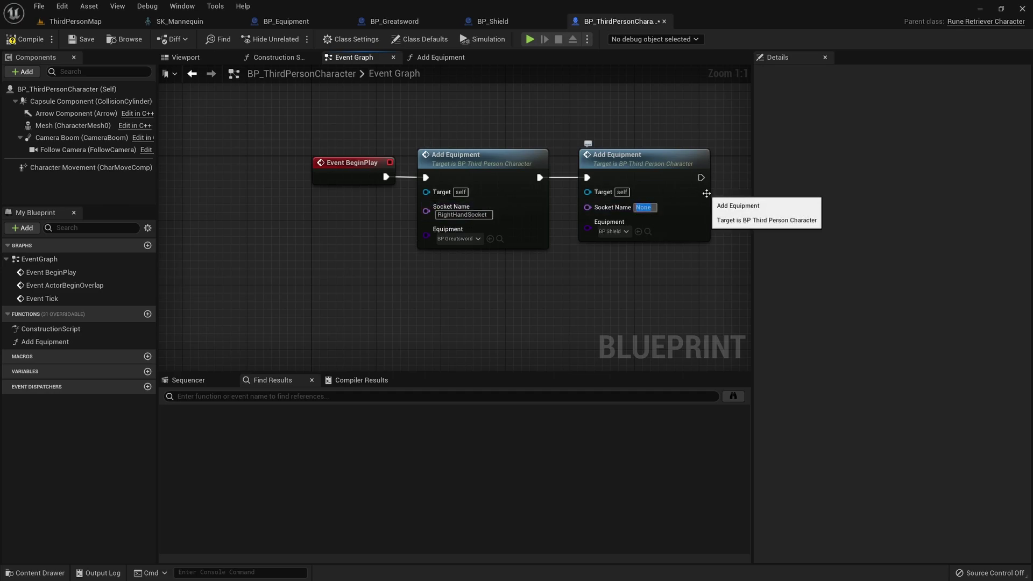
pyautogui.write('LeftHandS')
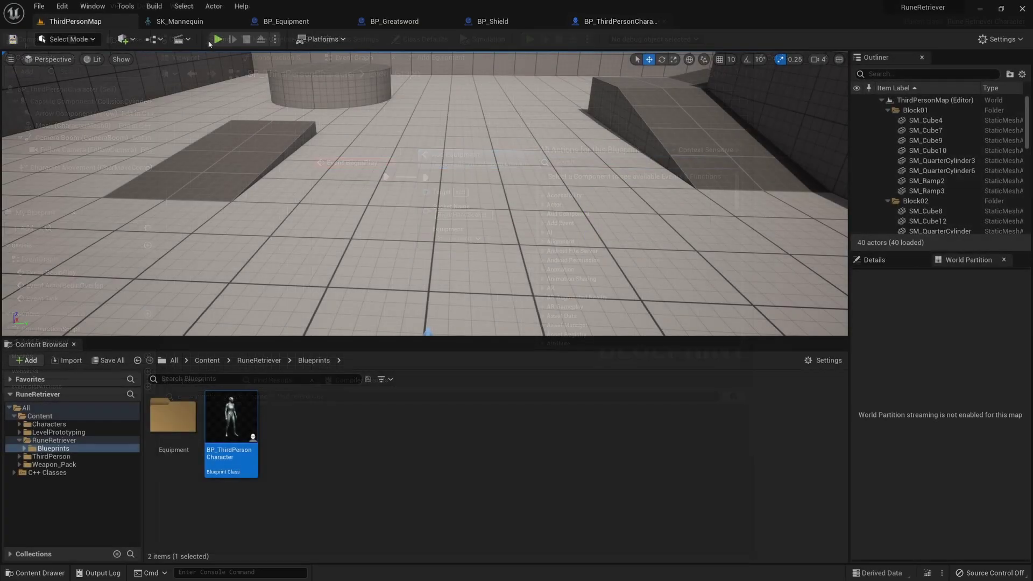
# - Play ThirdPersonMap, run and jump with the character to check the attached sword and shield, and end the play session
pyautogui.click(218, 39)
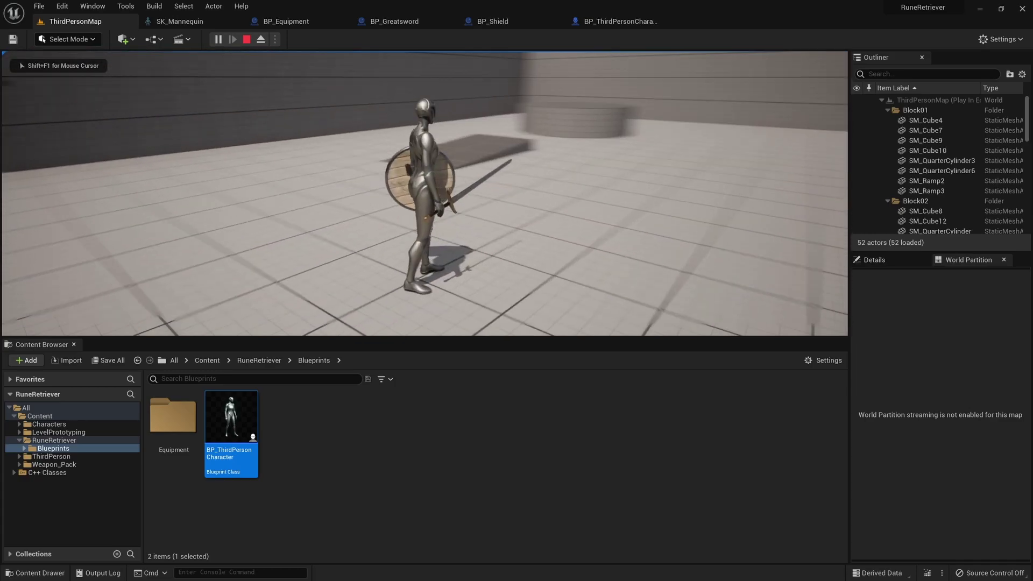
pyautogui.press('w')
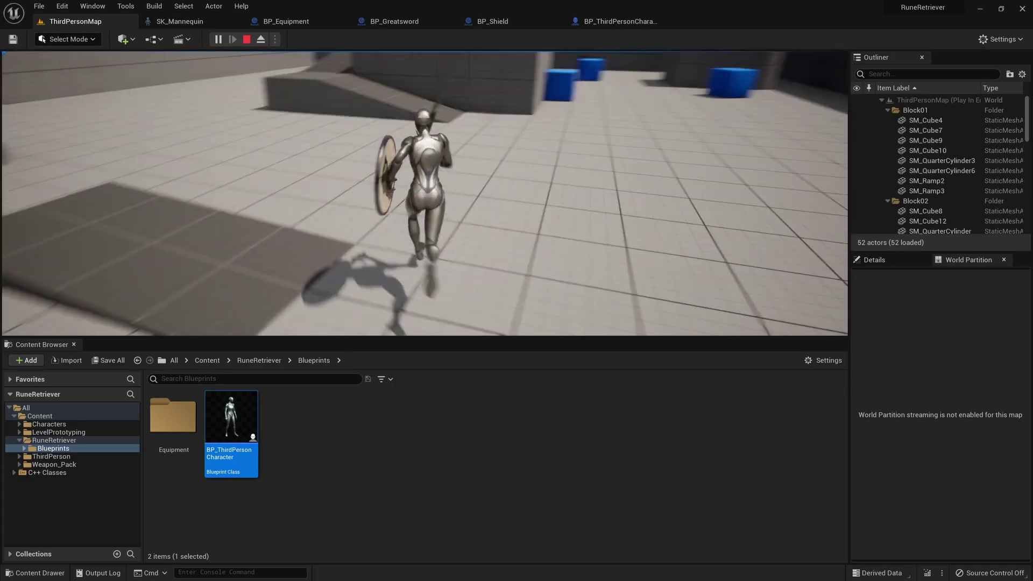
pyautogui.press('space')
pyautogui.press('w')
pyautogui.press('space')
pyautogui.press('space')
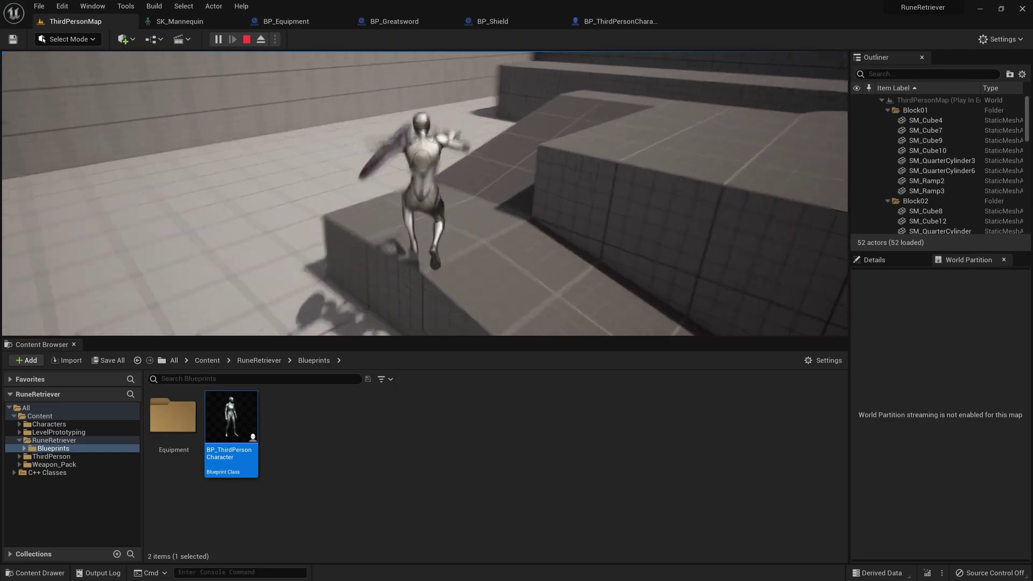
pyautogui.press('w')
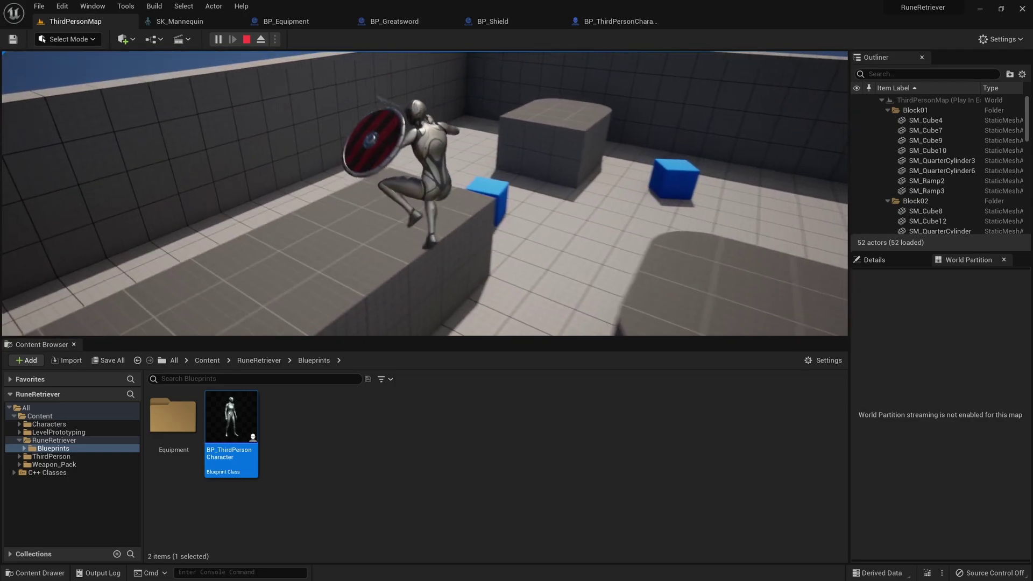
pyautogui.press('F8')
pyautogui.press('Escape')
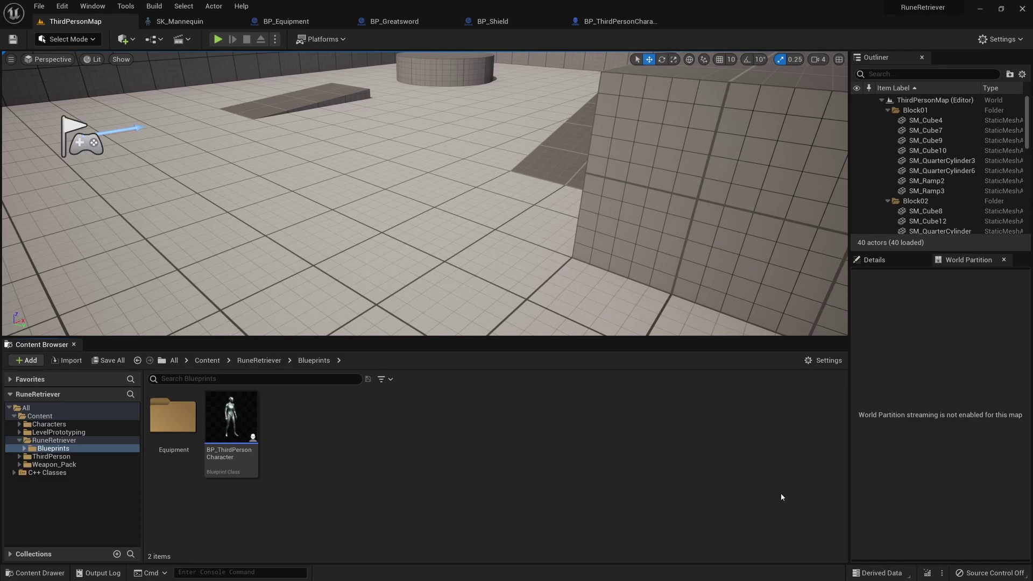
# - Open ANIM_Hold_Greatsword from the RuneRetriever folder and examine how the character holds the sword and shield
pyautogui.click(279, 360)
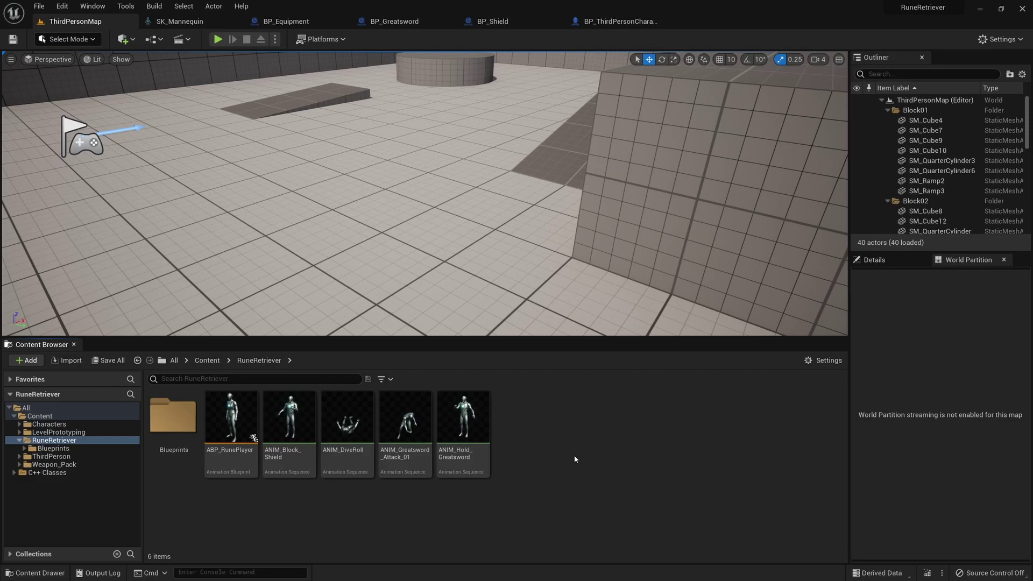
pyautogui.click(464, 424)
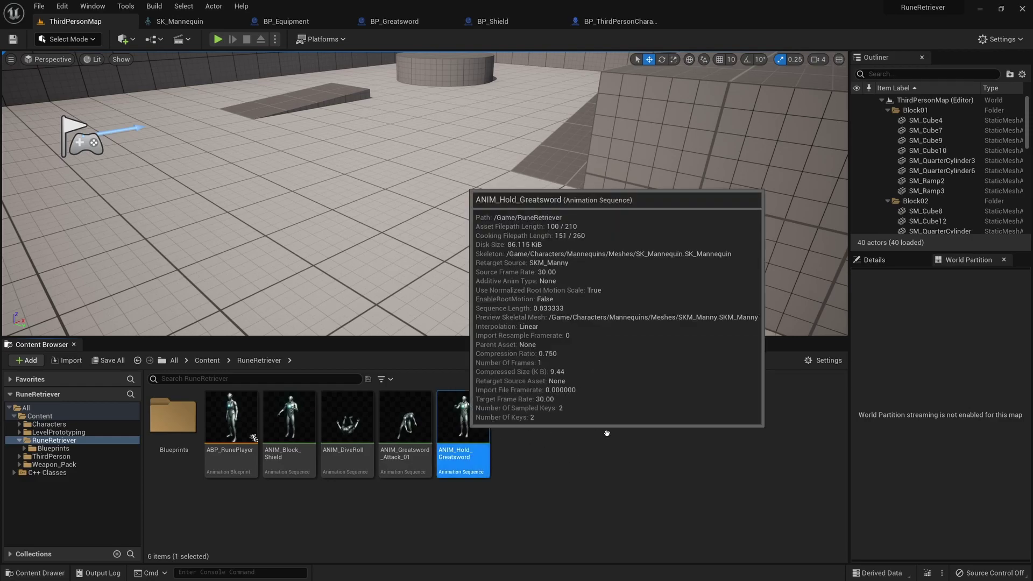
pyautogui.press('Return')
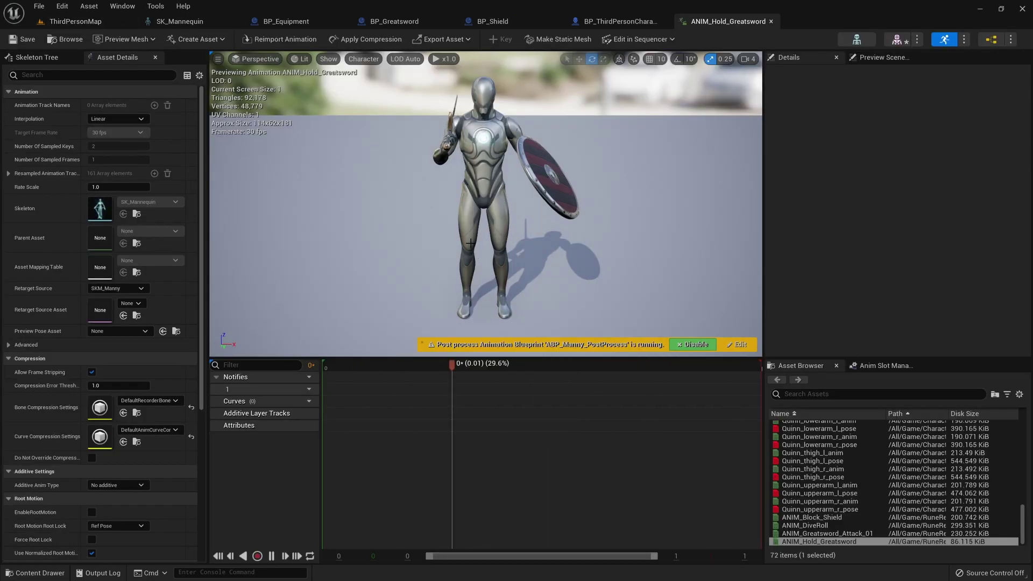
pyautogui.moveTo(471, 234)
pyautogui.mouseDown(button='right')
pyautogui.moveTo(420, 213)
pyautogui.moveTo(570, 215)
pyautogui.moveTo(360, 215)
pyautogui.moveTo(506, 215)
pyautogui.moveTo(425, 224)
pyautogui.moveTo(469, 233)
pyautogui.mouseUp(button='right')
pyautogui.moveTo(469, 233)
pyautogui.mouseDown()
pyautogui.moveTo(500, 230)
pyautogui.moveTo(469, 232)
pyautogui.mouseUp()
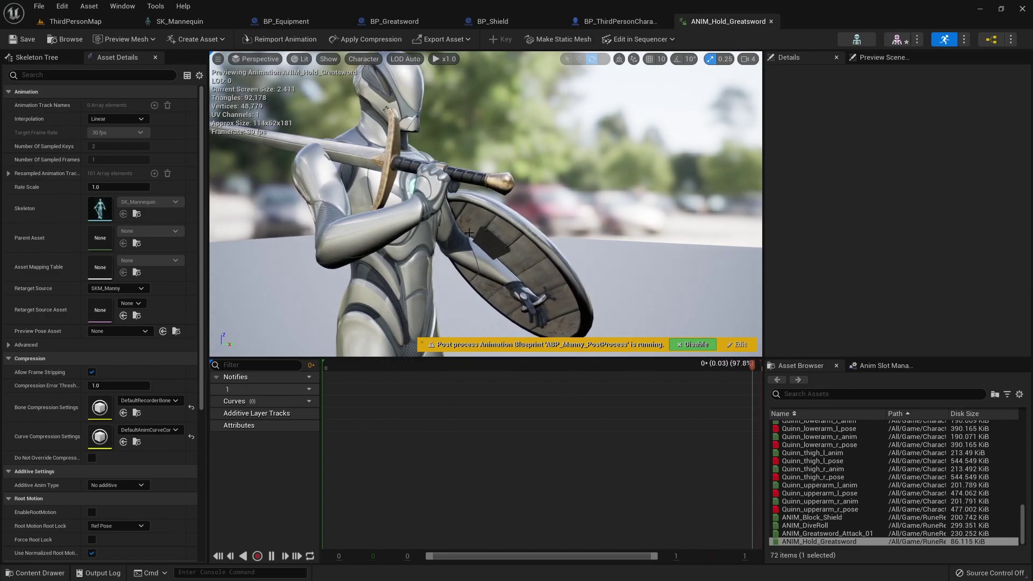
pyautogui.click(92, 23)
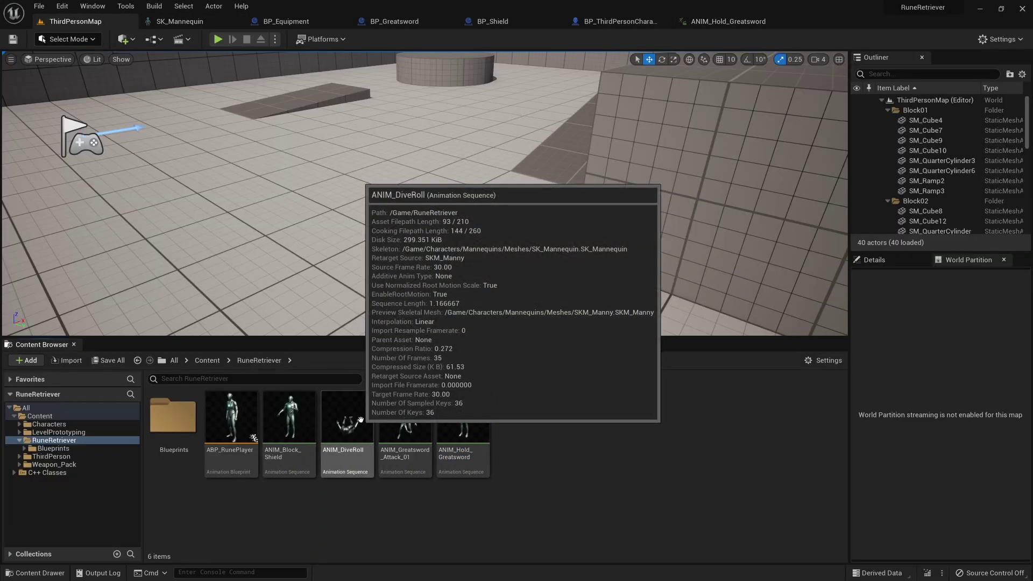
pyautogui.click(454, 428)
pyautogui.doubleClick(453, 427)
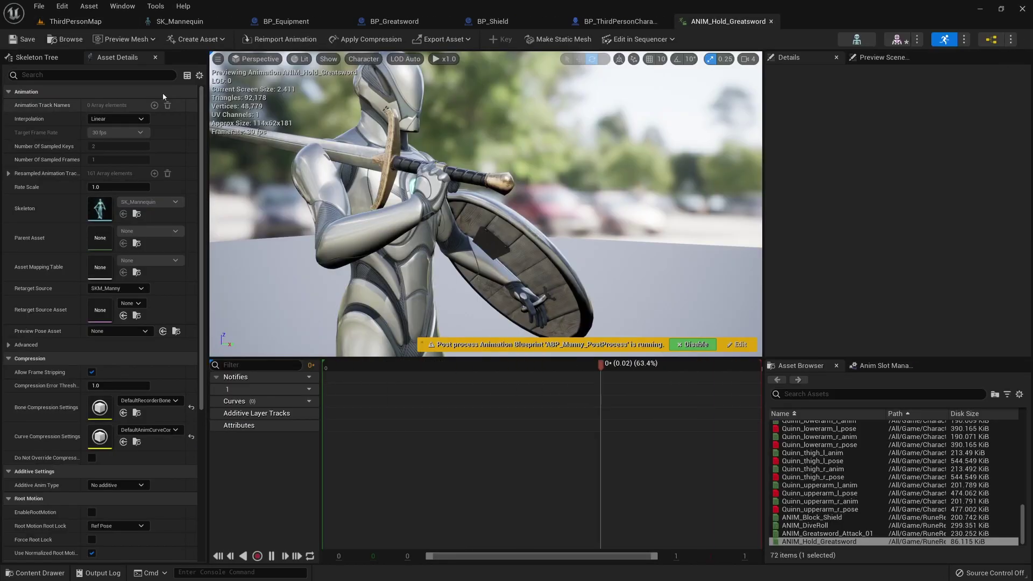
# - Preview the ANIM_Block_Shield, ANIM_DiveRoll and ANIM_Greatsword_Attack_01 animations with the equipment in hand
pyautogui.click(76, 25)
pyautogui.doubleClick(300, 421)
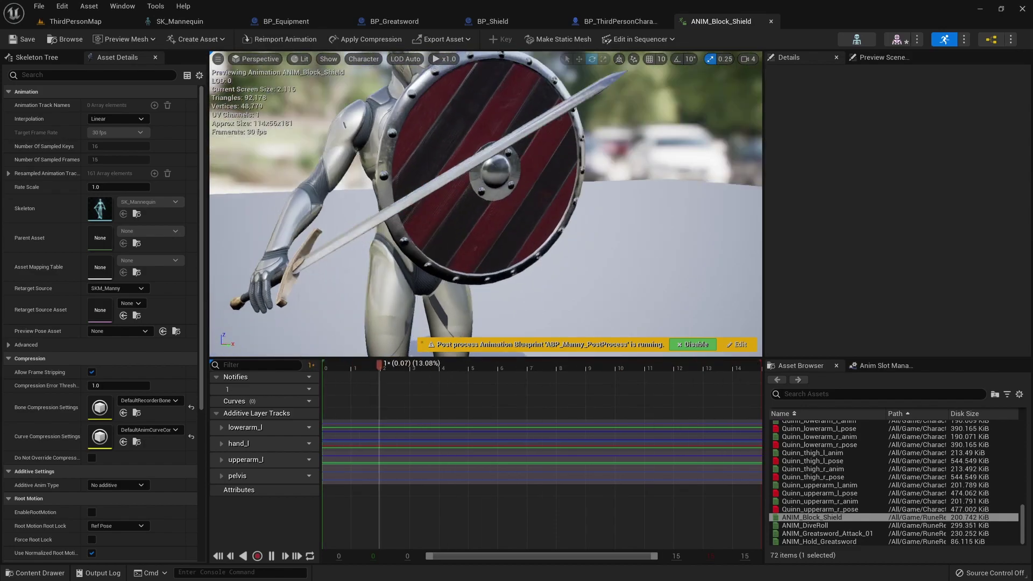
pyautogui.moveTo(328, 168); pyautogui.dragTo(373, 168, button='right')
pyautogui.click(75, 22)
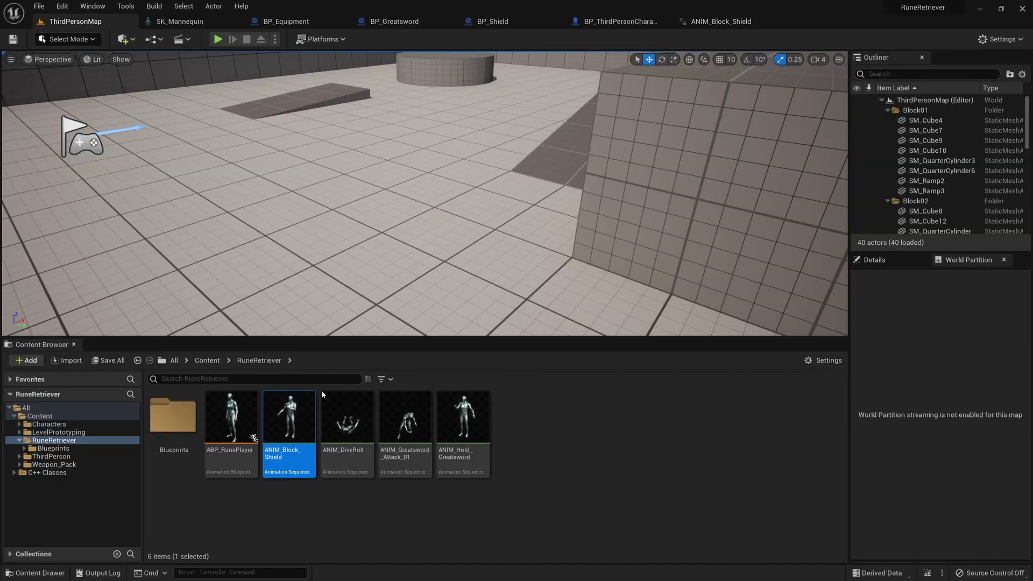
pyautogui.doubleClick(348, 421)
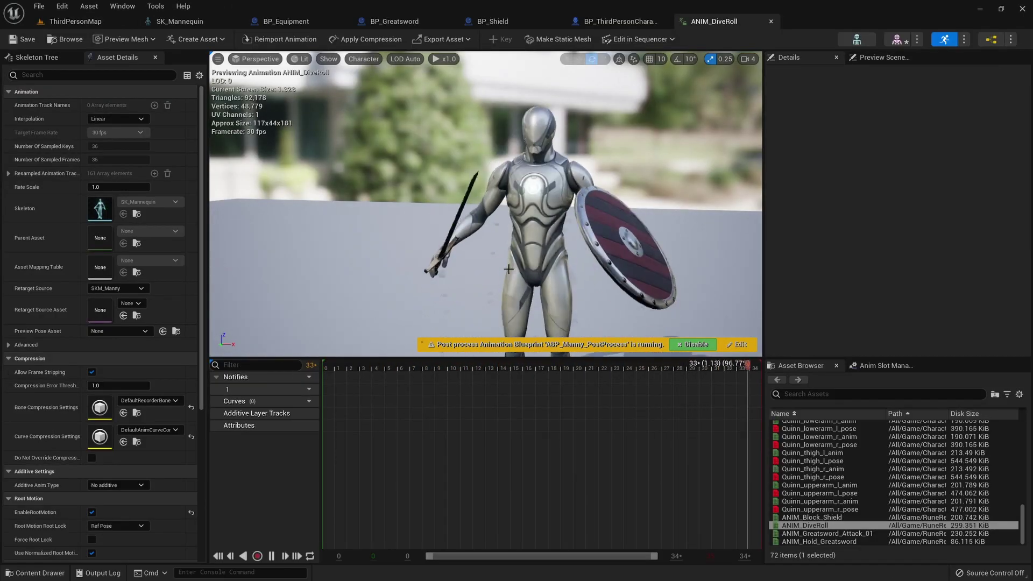
pyautogui.click(71, 22)
pyautogui.doubleClick(405, 420)
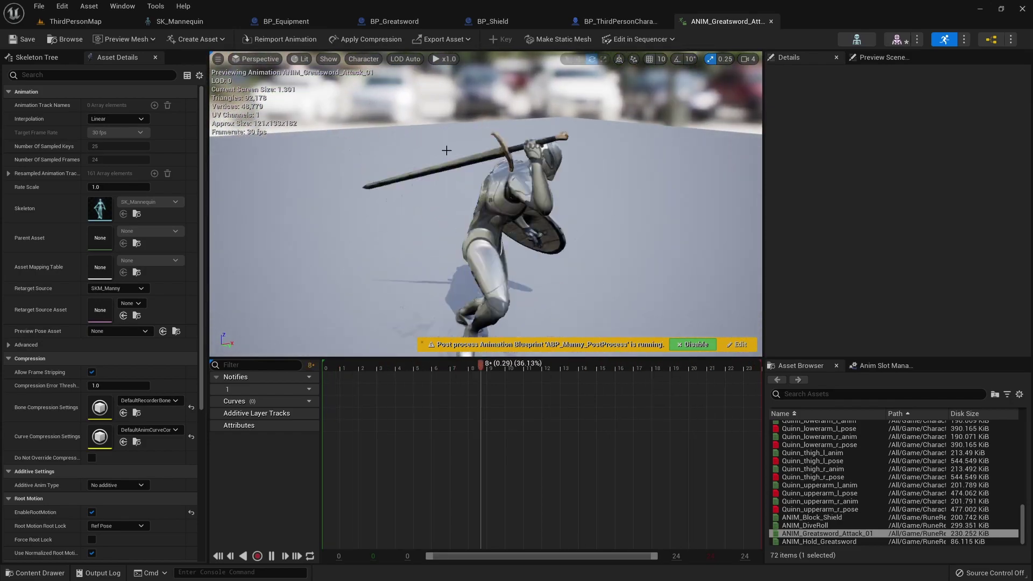
# - Reopen ANIM_Hold_Greatsword and examine the right hand's grip on the sword handle up close
pyautogui.click(81, 22)
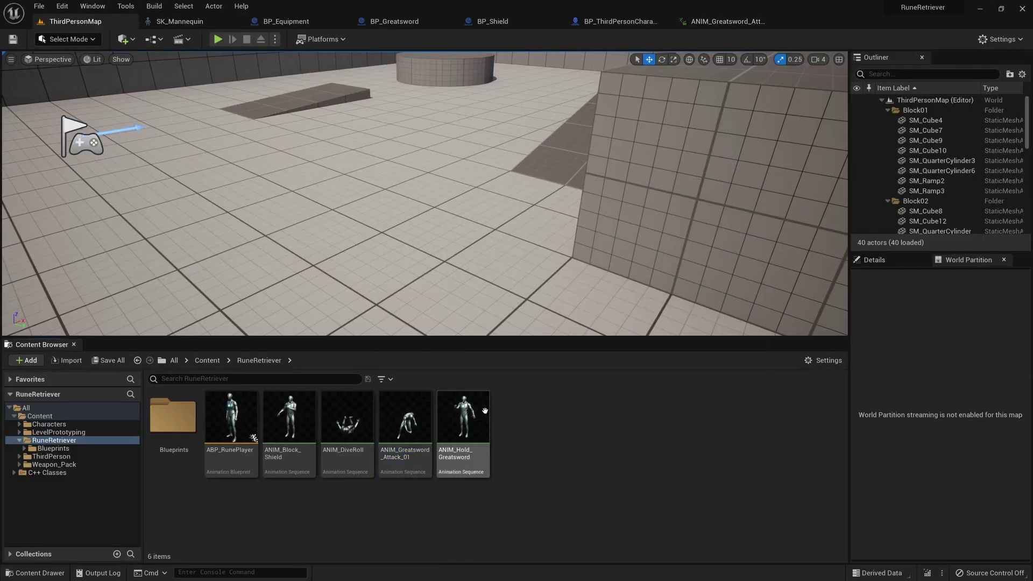
pyautogui.doubleClick(463, 417)
pyautogui.press('w')
pyautogui.moveTo(413, 242)
pyautogui.mouseDown(button='right')
pyautogui.moveTo(371, 207)
pyautogui.moveTo(411, 229)
pyautogui.moveTo(451, 231)
pyautogui.moveTo(366, 239)
pyautogui.moveTo(422, 230)
pyautogui.mouseUp(button='right')
pyautogui.press('w')
pyautogui.press('d')
pyautogui.press('s')
pyautogui.press('a')
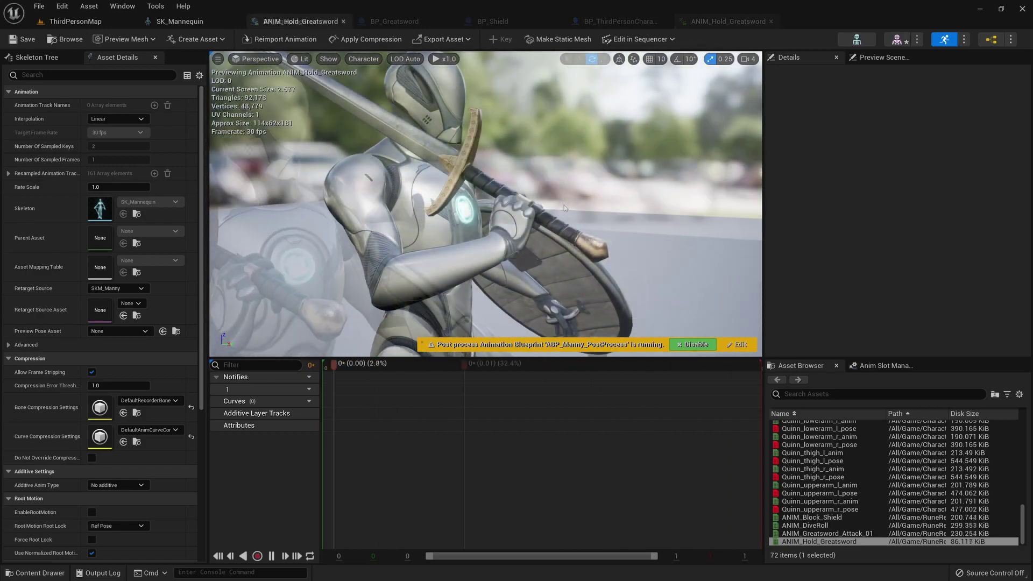
# - Move RightHandSocket in SK_Mannequin slightly up toward the palm and check the grip in ANIM_Hold_Greatsword
pyautogui.click(193, 23)
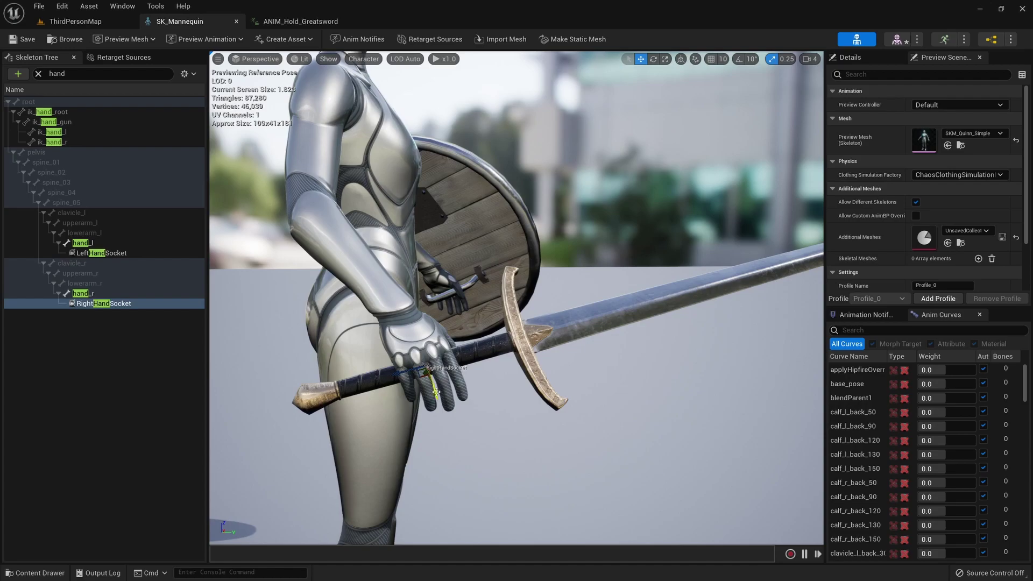
pyautogui.moveTo(432, 392); pyautogui.dragTo(424, 381)
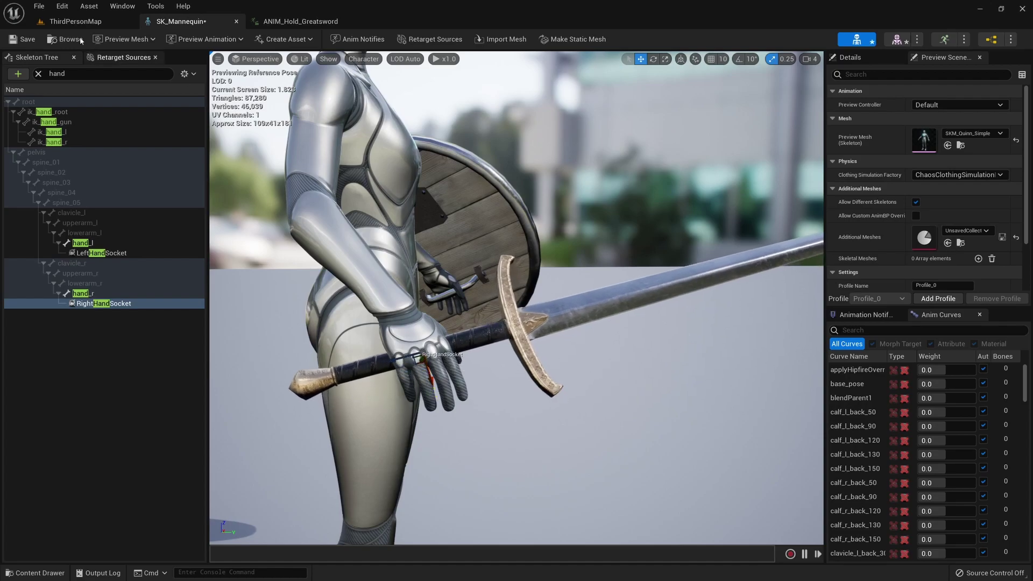
pyautogui.click(294, 23)
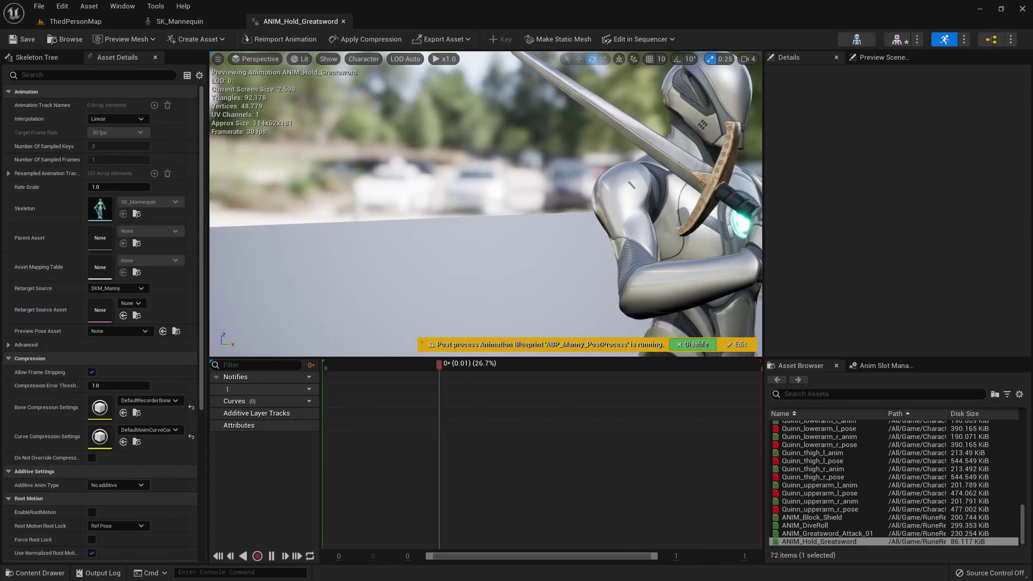
pyautogui.moveTo(484, 204); pyautogui.dragTo(409, 217, button='right')
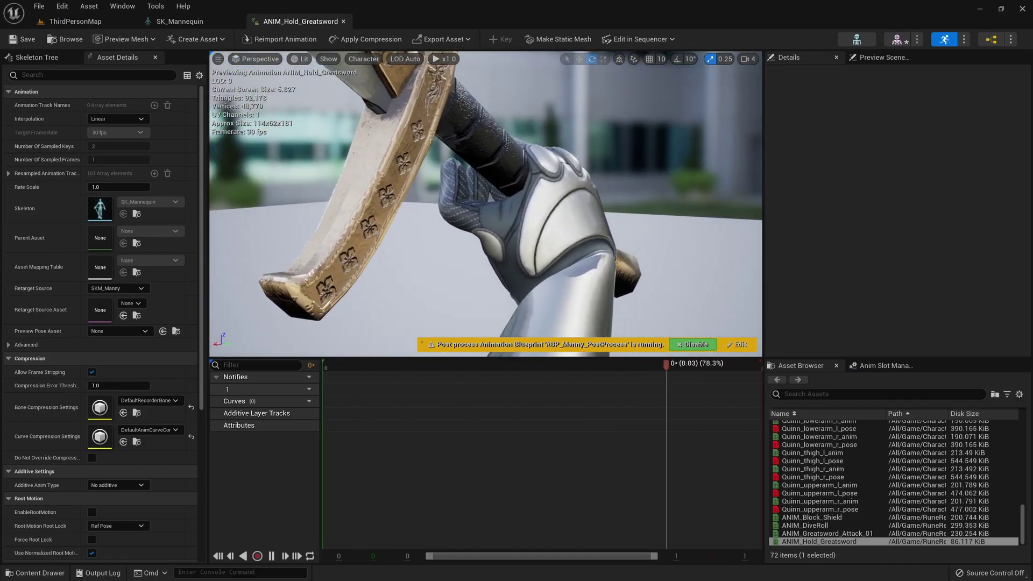
pyautogui.moveTo(480, 133)
pyautogui.mouseDown(button='right')
pyautogui.moveTo(530, 129)
pyautogui.moveTo(463, 126)
pyautogui.mouseUp(button='right')
# - Rotate RightHandSocket slightly so the sword blade tilts upward, and check the grip in ANIM_Hold_Greatsword
pyautogui.click(192, 21)
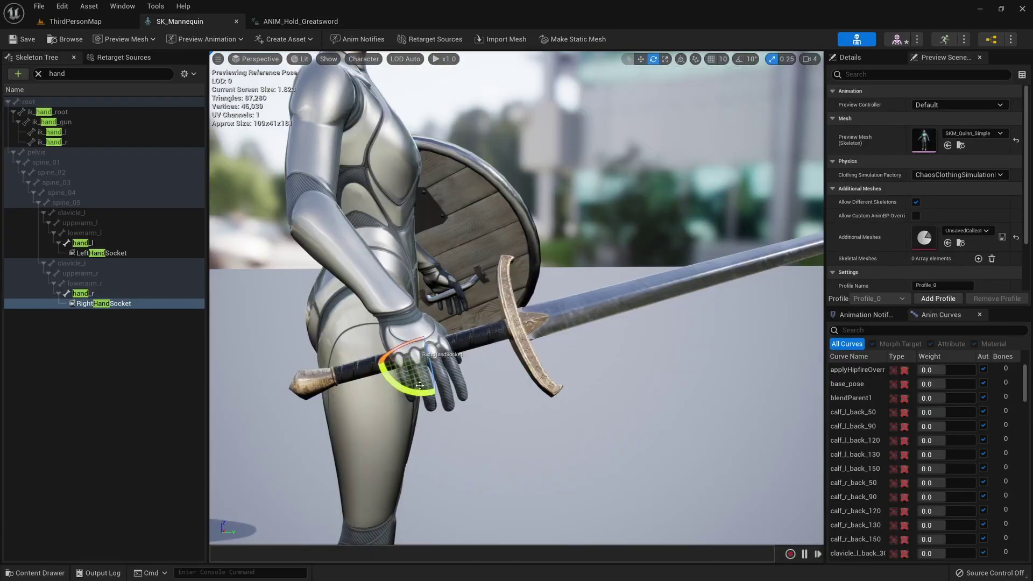
pyautogui.moveTo(420, 397); pyautogui.dragTo(437, 395)
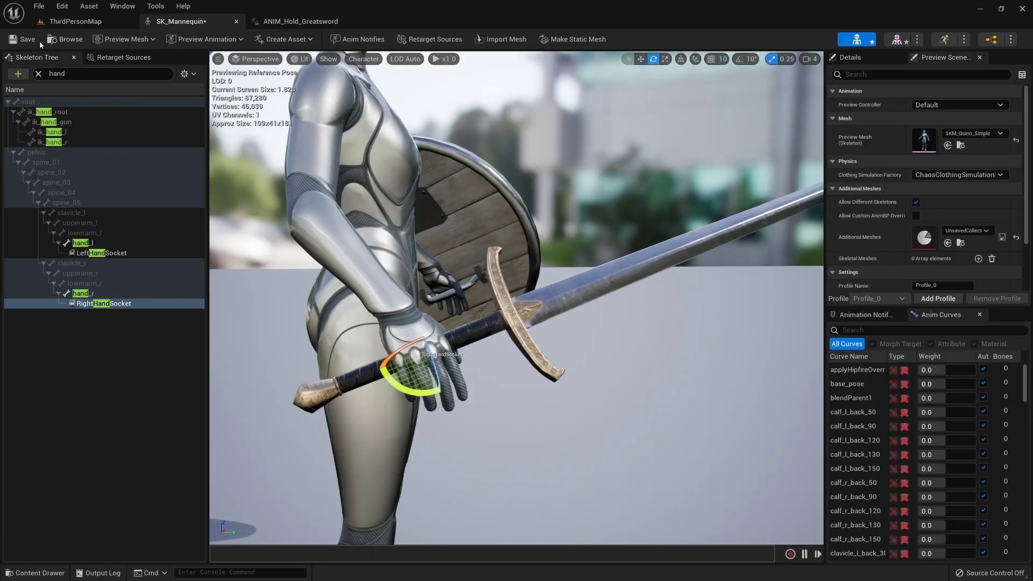
pyautogui.click(288, 21)
pyautogui.keyDown('alt'); pyautogui.moveTo(479, 151); pyautogui.dragTo(373, 104); pyautogui.keyUp('alt')
pyautogui.keyDown('alt'); pyautogui.moveTo(373, 177); pyautogui.dragTo(408, 186); pyautogui.keyUp('alt')
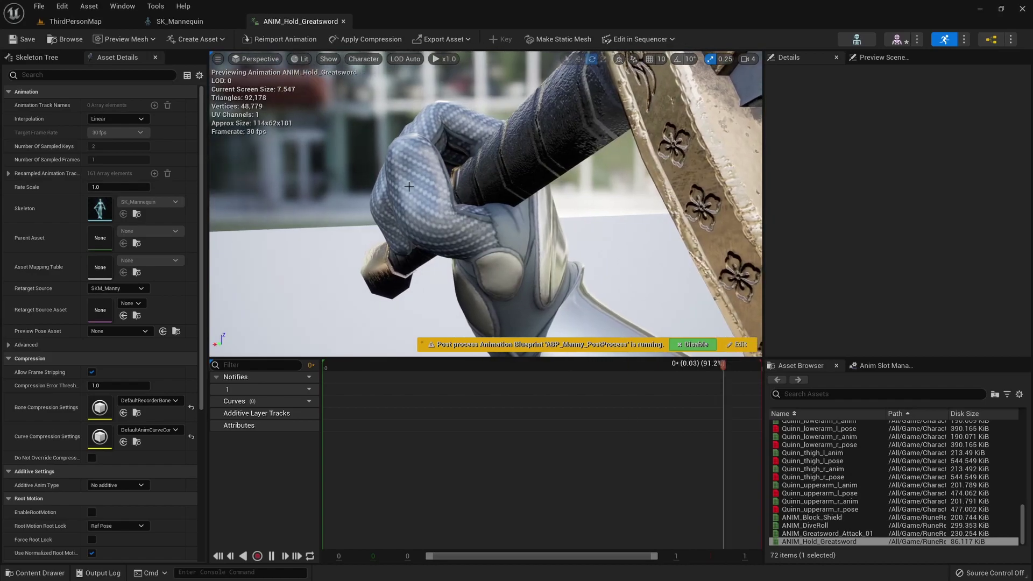
# - Fine-tune RightHandSocket's position in SK_Mannequin to seat the handle in the palm, and check the pose in ANIM_Hold_Greatsword
pyautogui.click(187, 24)
pyautogui.moveTo(431, 302); pyautogui.dragTo(584, 328, button='right')
pyautogui.moveTo(589, 328); pyautogui.dragTo(619, 321)
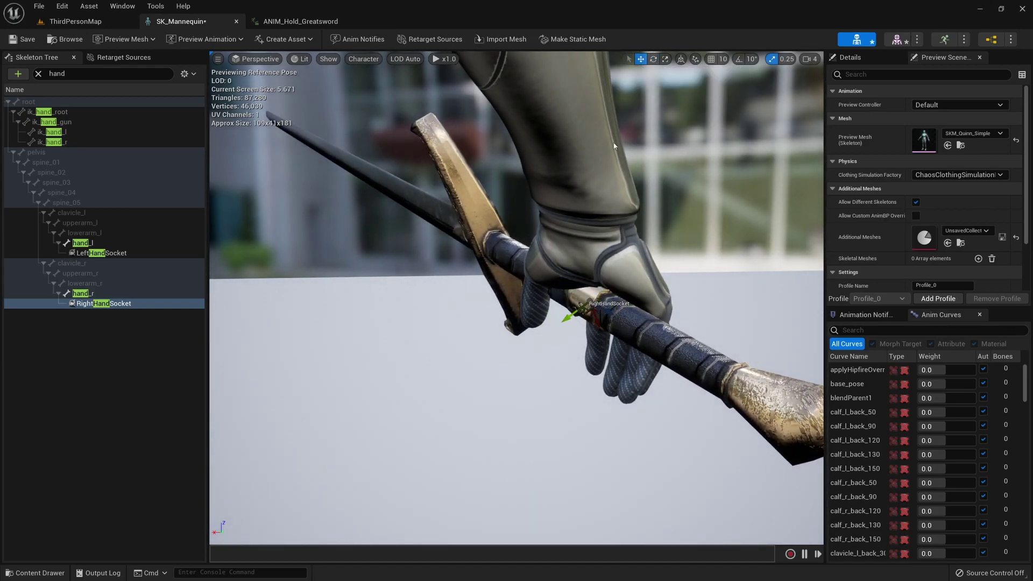
pyautogui.moveTo(575, 315); pyautogui.dragTo(570, 317)
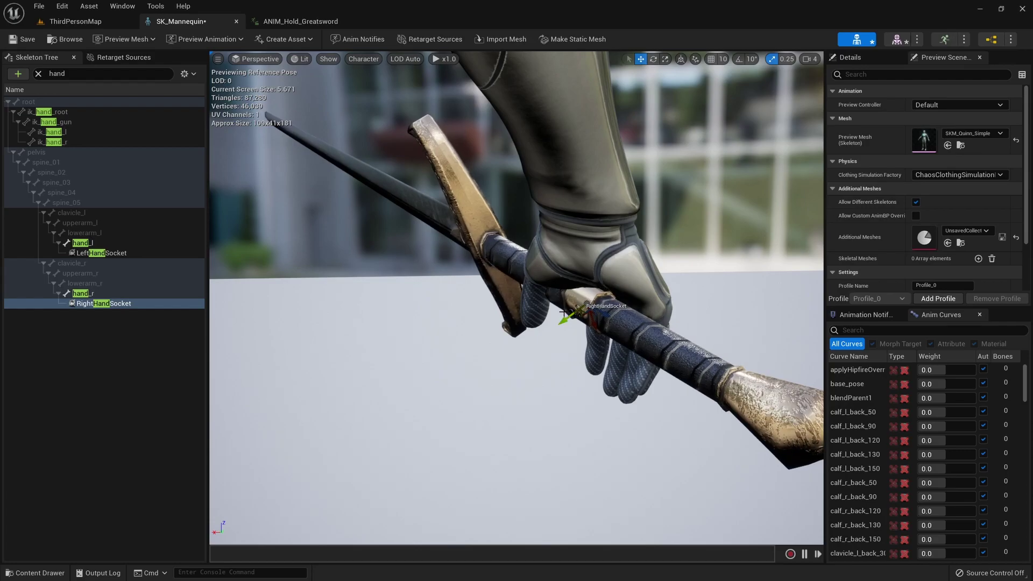
pyautogui.click(285, 22)
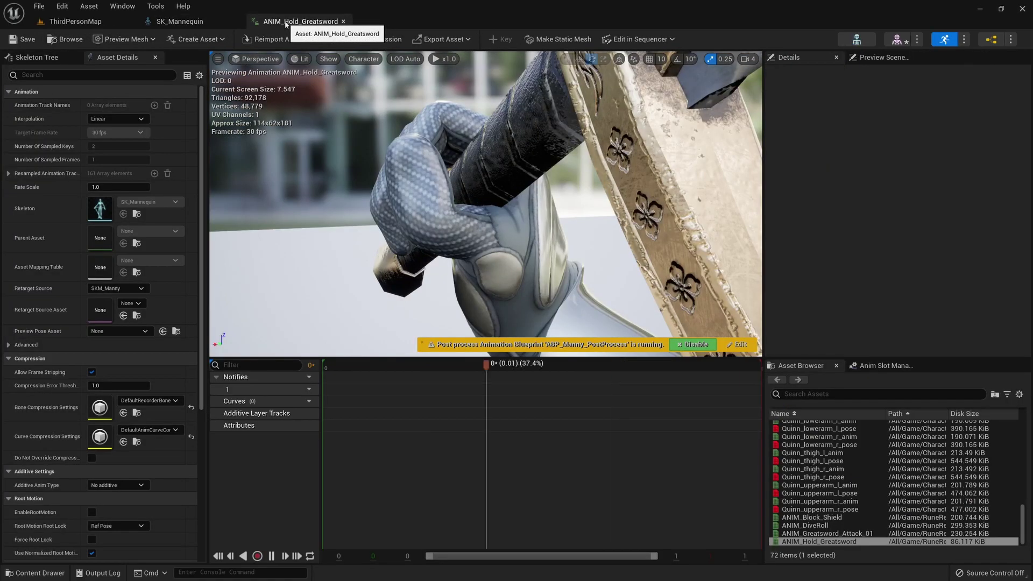
pyautogui.moveTo(463, 210); pyautogui.dragTo(600, 209, button='right')
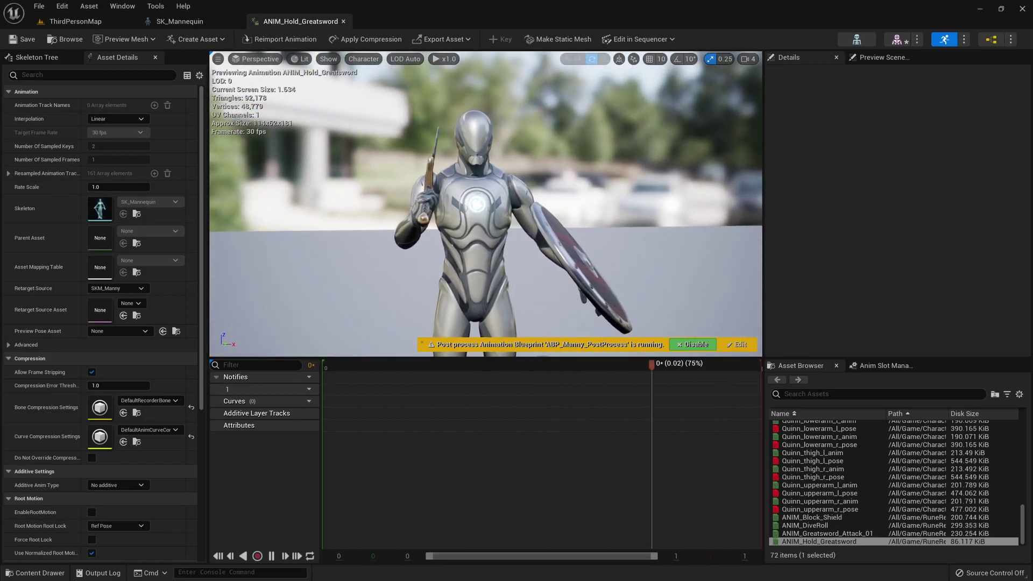
# - Return to SK_Mannequin and check the fit of the equipment in the hands from other angles
pyautogui.click(180, 22)
pyautogui.moveTo(638, 283); pyautogui.dragTo(419, 277, button='right')
pyautogui.moveTo(549, 290); pyautogui.dragTo(516, 295, button='right')
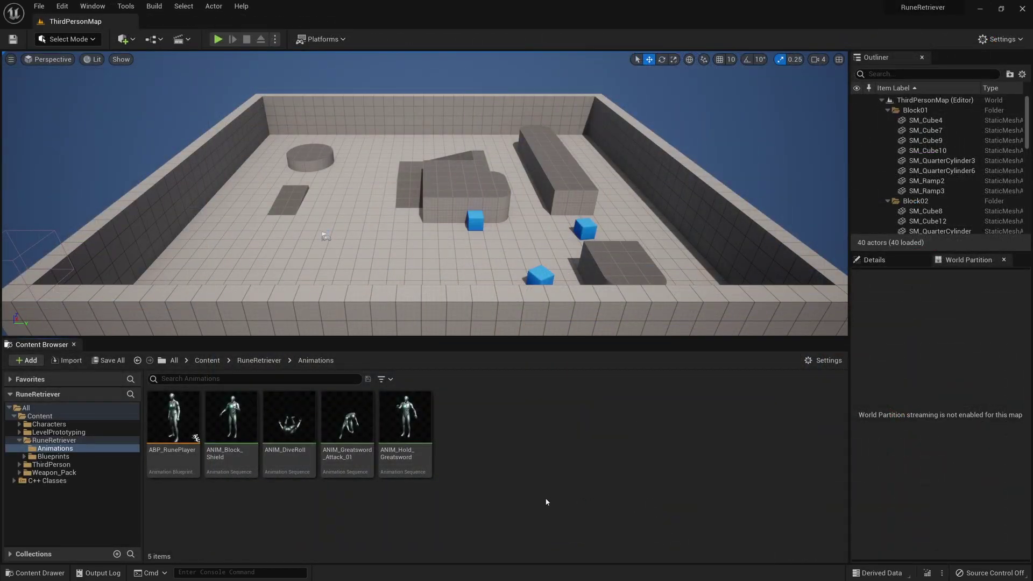
# - Open the ABP_RunePlayer animation blueprint and go to its AnimGraph
pyautogui.doubleClick(153, 438)
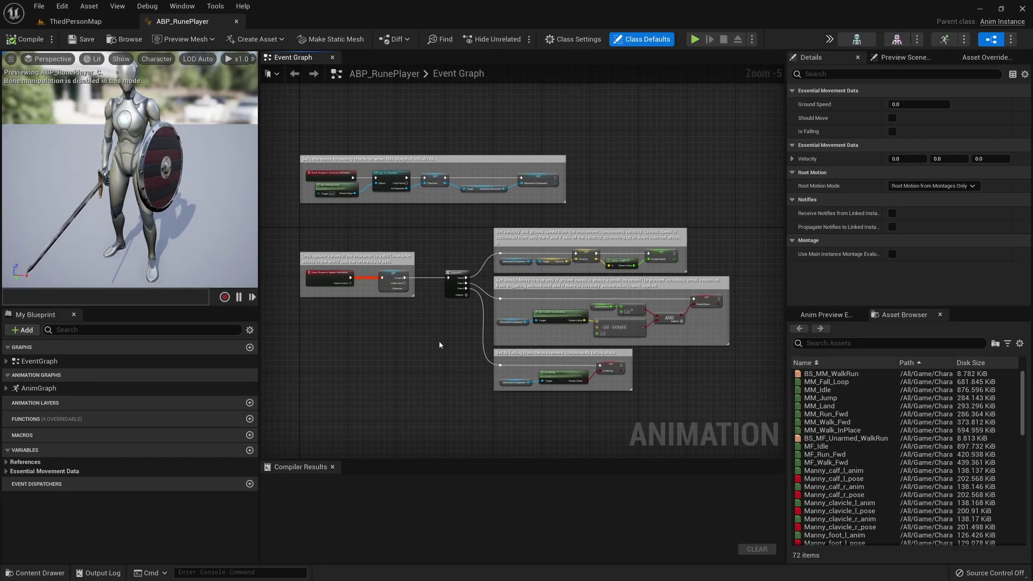
pyautogui.doubleClick(38, 389)
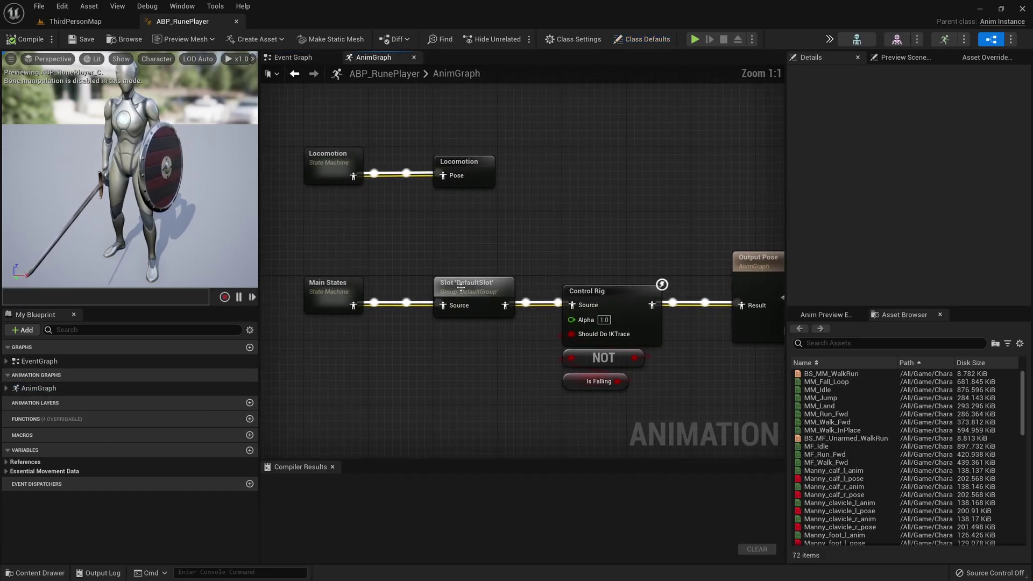
pyautogui.scroll(-1, 537, 233)
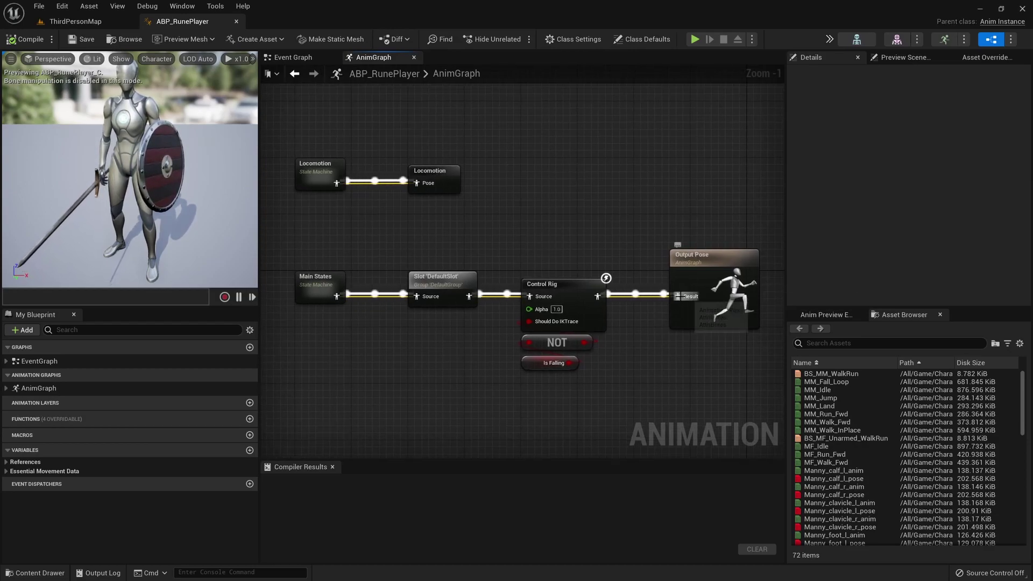
# - Disconnect the Main States, DefaultSlot, Control Rig and Output Pose nodes, moving Output Pose well below and to the right of the others
pyautogui.keyDown('alt'); pyautogui.click(679, 296); pyautogui.keyUp('alt')
pyautogui.scroll(-2, 661, 349)
pyautogui.moveTo(669, 398); pyautogui.dragTo(564, 261, button='right')
pyautogui.moveTo(592, 141); pyautogui.dragTo(699, 401)
pyautogui.click(378, 248)
pyautogui.scroll(3, 369, 221)
pyautogui.moveTo(369, 221); pyautogui.dragTo(459, 351, button='right')
# - Move the DefaultSlot node down beside the Output Pose node, just in front of its Result input
pyautogui.click(481, 263)
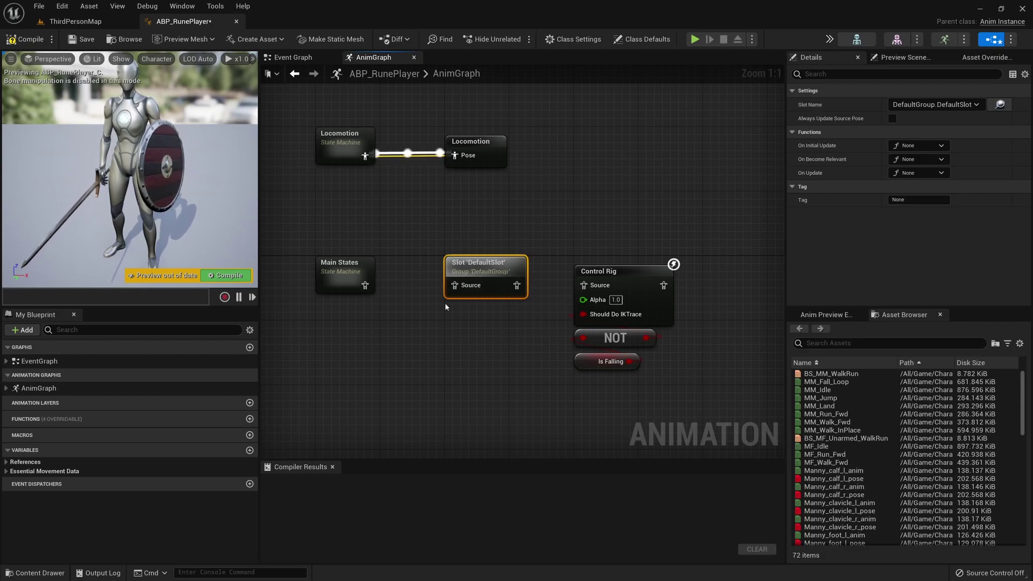
pyautogui.moveTo(496, 264); pyautogui.dragTo(481, 264)
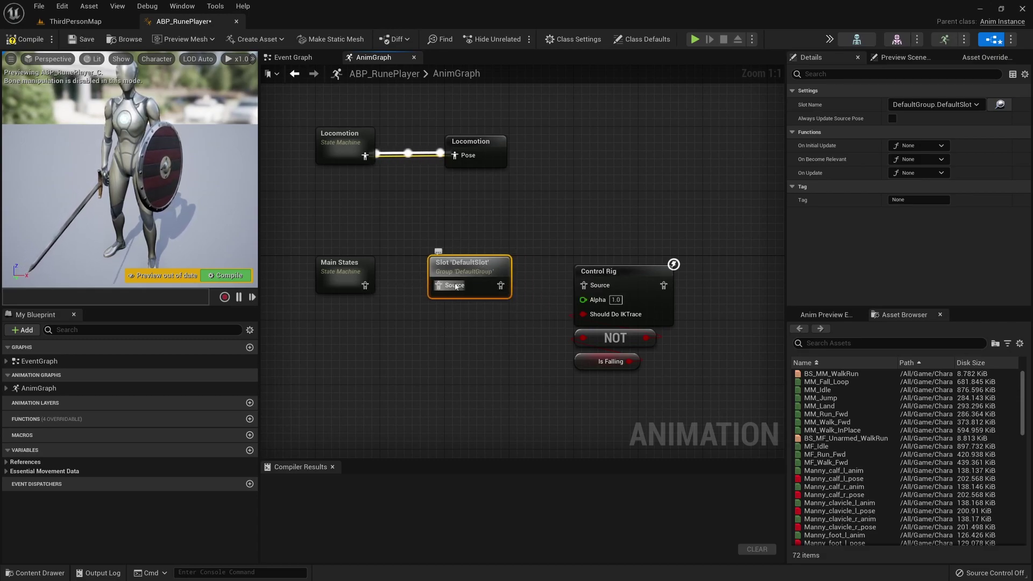
pyautogui.scroll(-2, 501, 325)
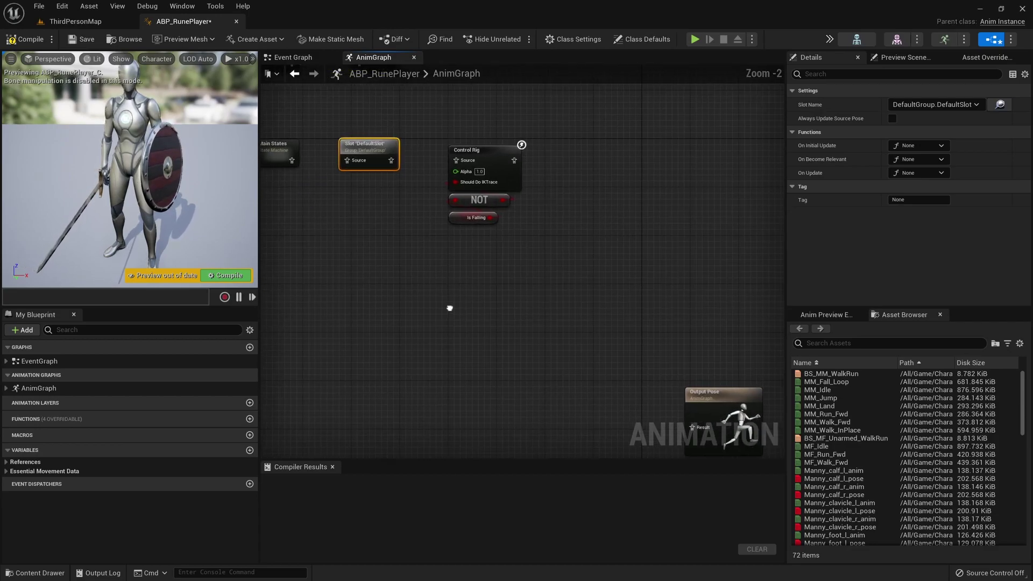
pyautogui.moveTo(375, 151); pyautogui.dragTo(628, 424)
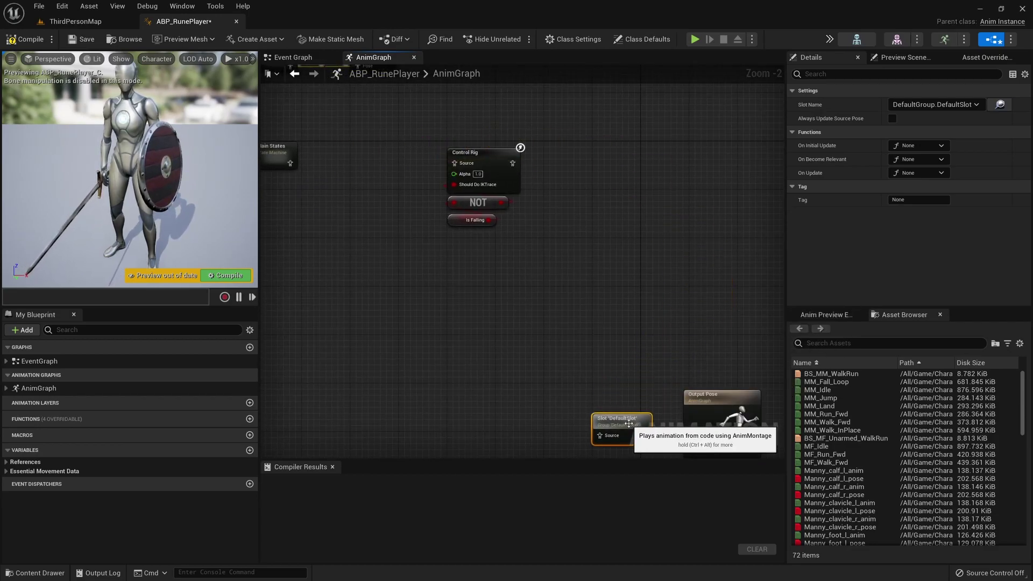
pyautogui.moveTo(511, 280); pyautogui.dragTo(650, 380, button='right')
pyautogui.scroll(1, 462, 301)
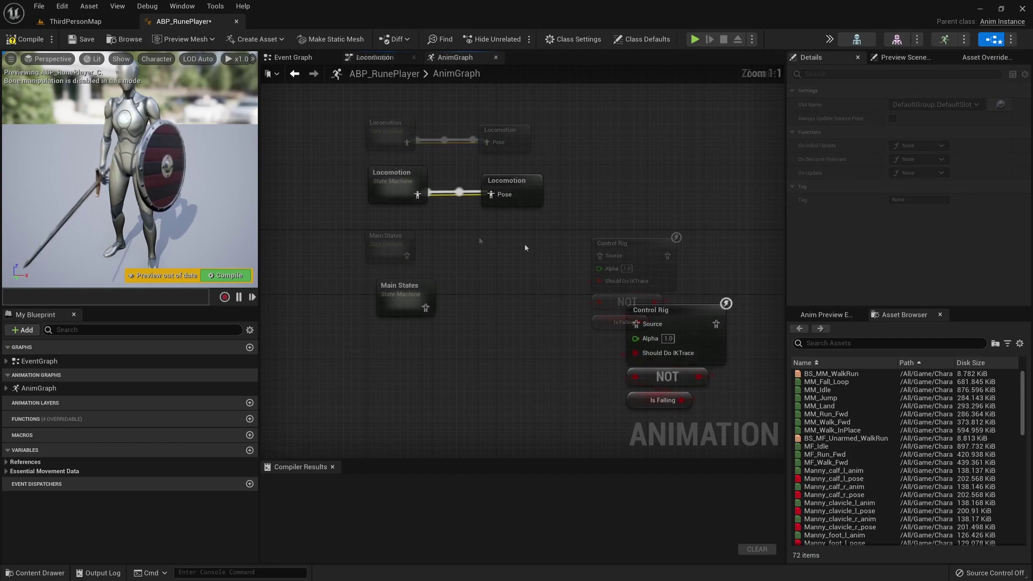
# - Align the Main States node below the Locomotion state machine and inspect the Locomotion cached pose node
pyautogui.moveTo(524, 246); pyautogui.dragTo(532, 257, button='right')
pyautogui.moveTo(420, 314); pyautogui.dragTo(412, 307)
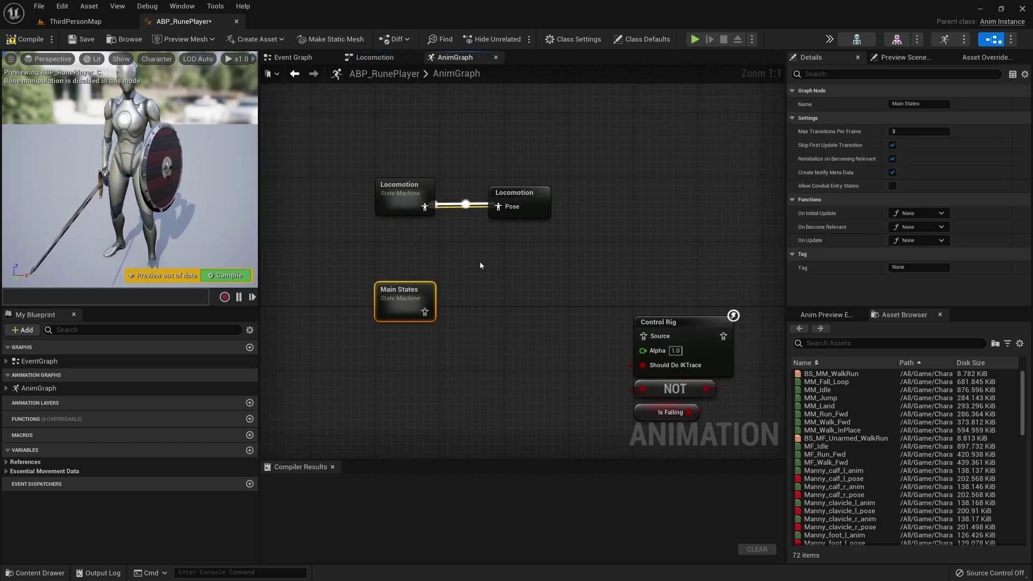
pyautogui.click(403, 195)
pyautogui.click(514, 197)
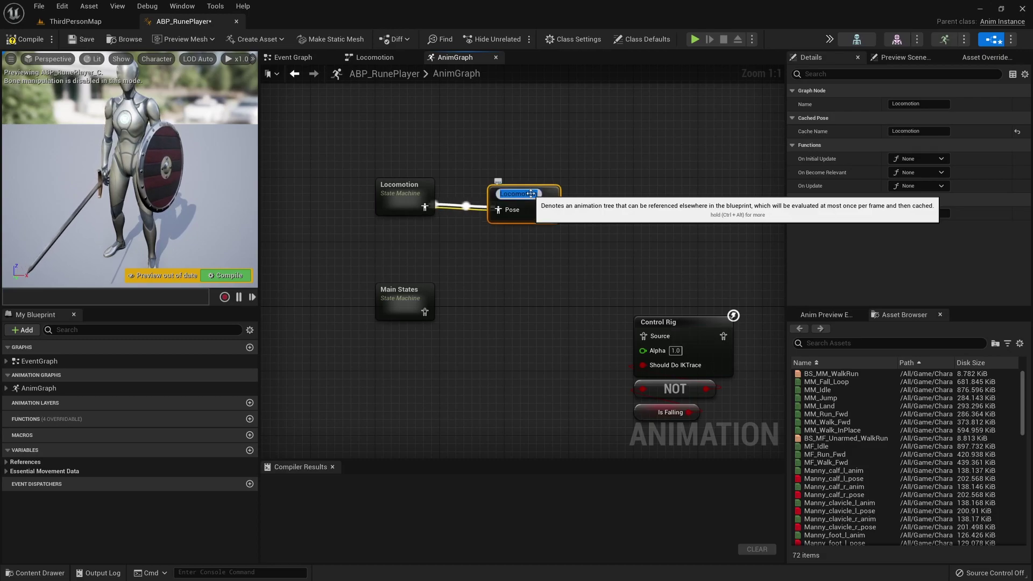
# - Save the Main States output to a new cached pose named Standard Pose
pyautogui.moveTo(424, 311); pyautogui.dragTo(518, 318)
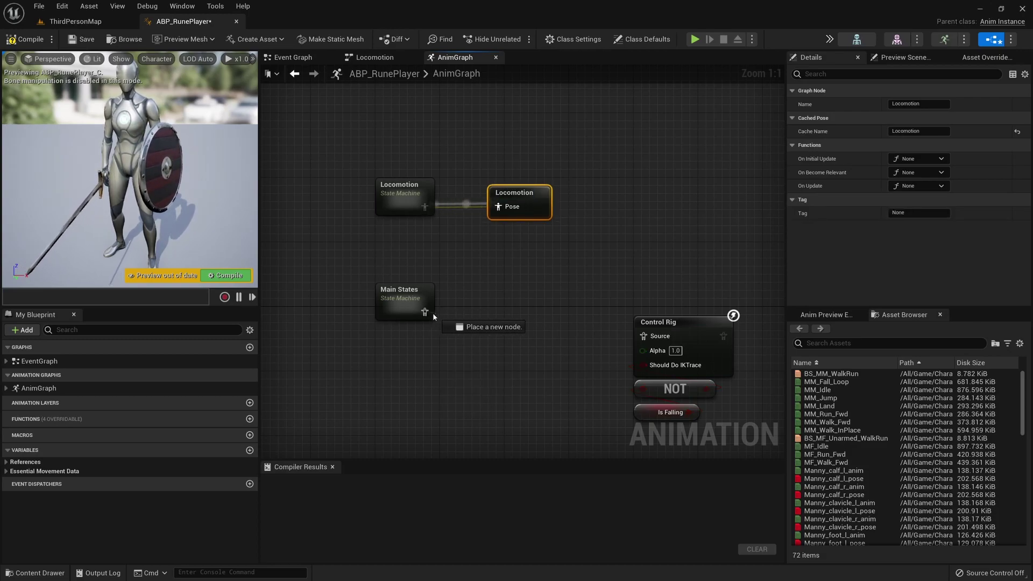
pyautogui.moveTo(485, 304); pyautogui.dragTo(486, 305)
pyautogui.write('cache')
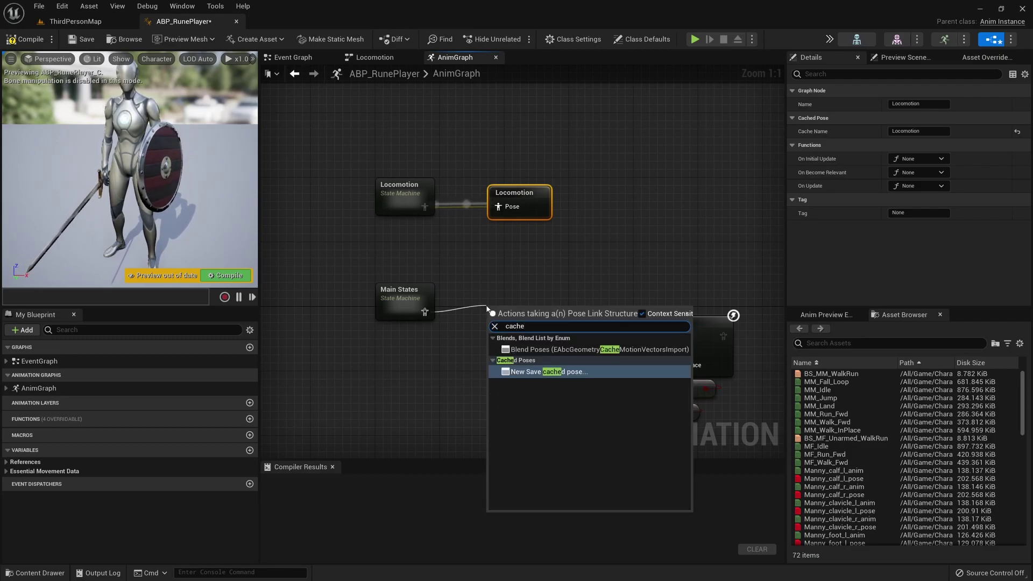
pyautogui.click(564, 373)
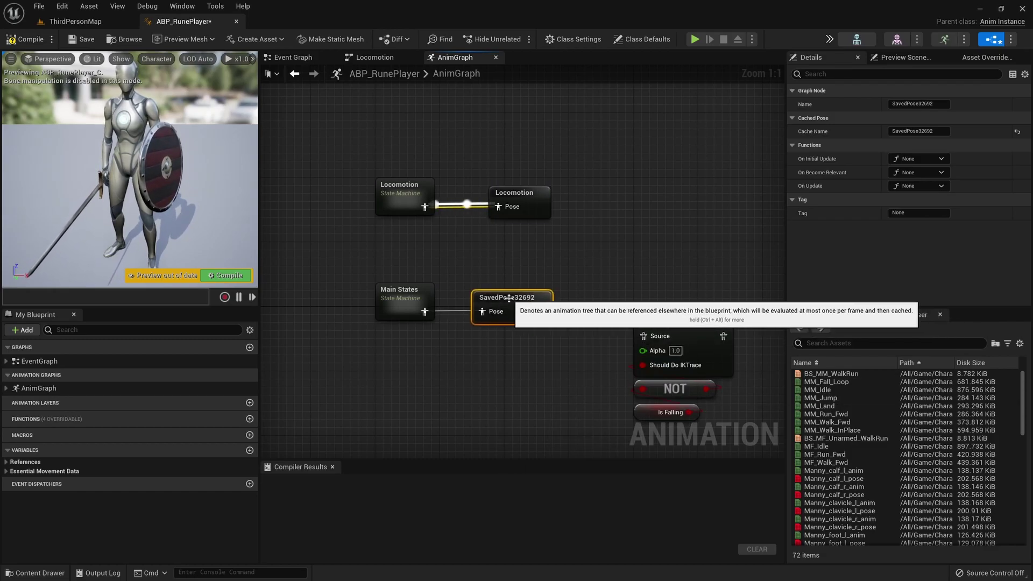
pyautogui.doubleClick(510, 298)
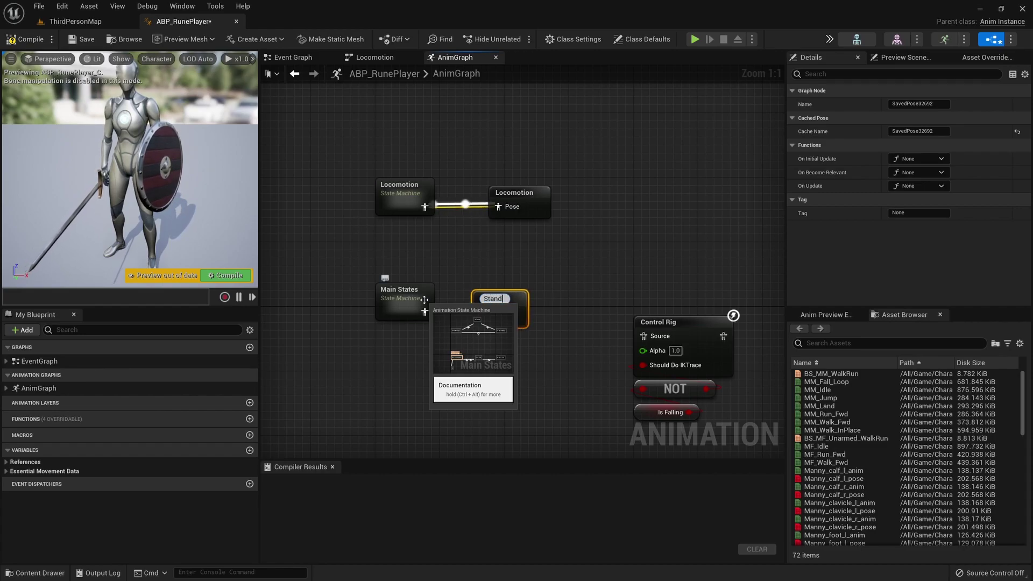
pyautogui.press('Return')
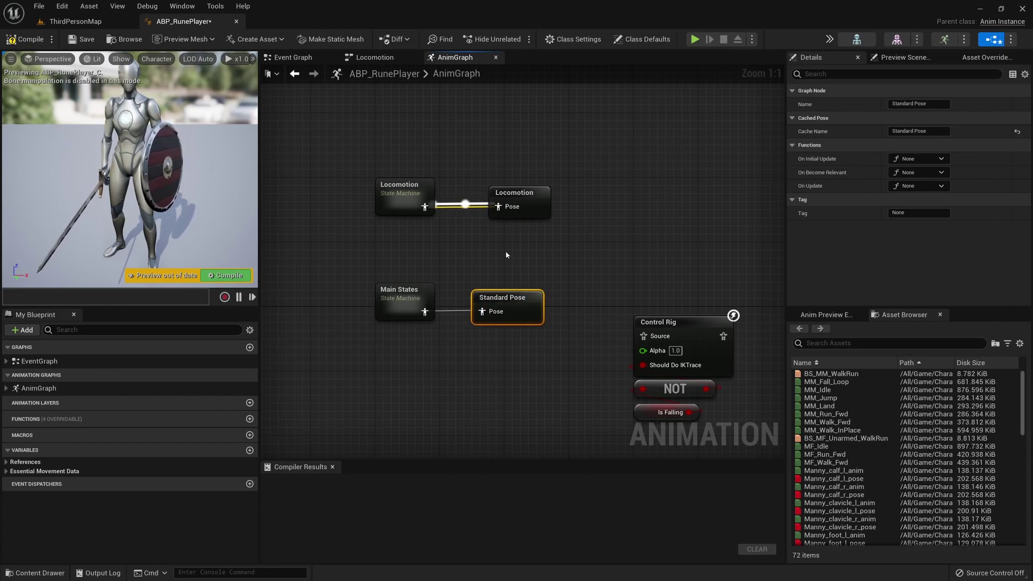
# - Add a Use cached pose 'Standard Pose' node and place it below and slightly left of Main States
pyautogui.moveTo(625, 301); pyautogui.dragTo(619, 228, button='right')
pyautogui.rightClick(350, 317)
pyautogui.write('standard')
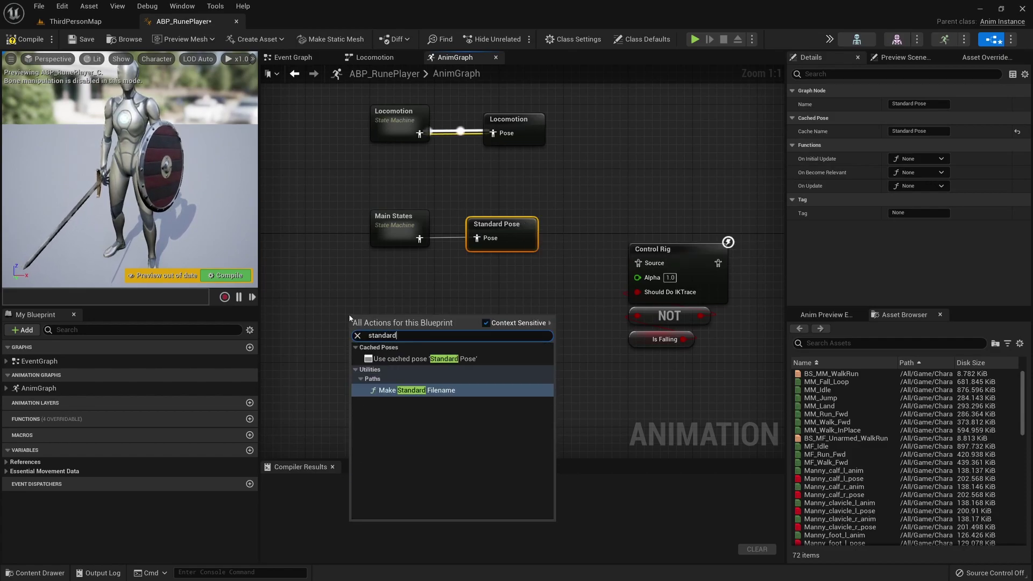
pyautogui.write(' pose')
pyautogui.click(395, 359)
pyautogui.moveTo(443, 354); pyautogui.dragTo(386, 350)
pyautogui.moveTo(418, 382); pyautogui.dragTo(459, 350, button='right')
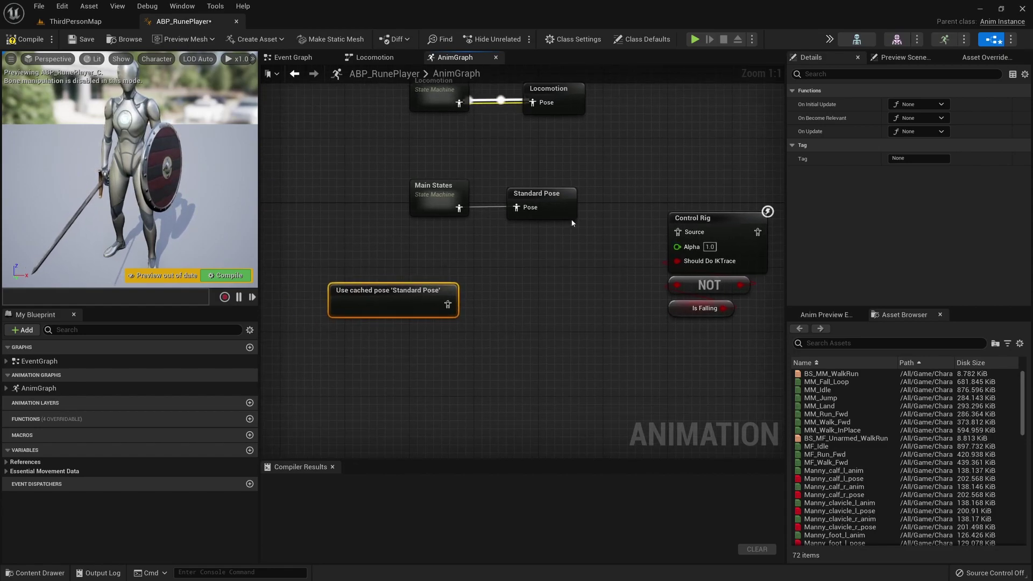
# - Move the Control Rig with its NOT and Is Falling nodes beside the cached Standard Pose and connect that pose to Source
pyautogui.moveTo(546, 237); pyautogui.dragTo(709, 306)
pyautogui.moveTo(708, 218); pyautogui.dragTo(511, 294)
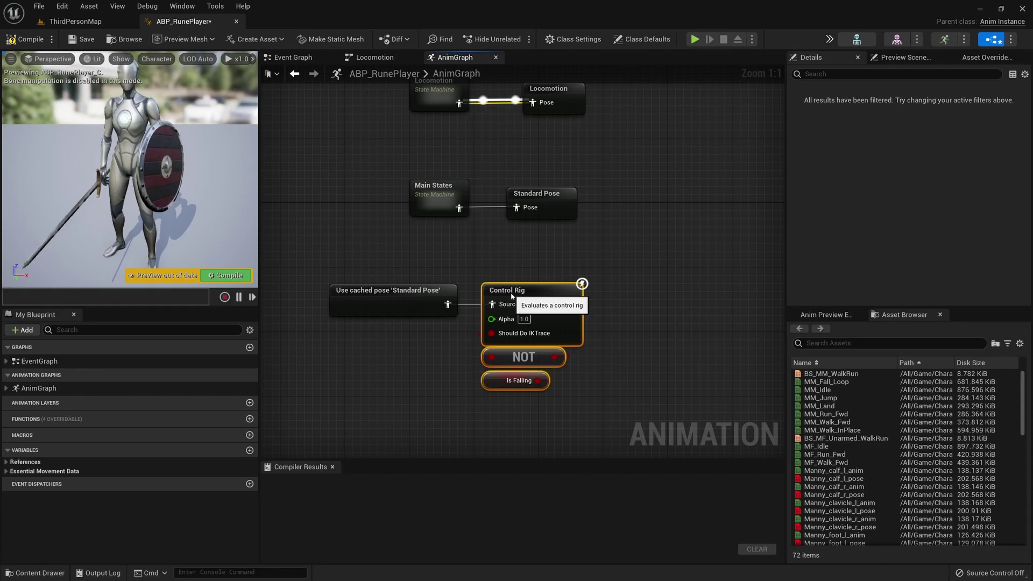
pyautogui.click(683, 372)
# - Save the Control Rig output to a new cached pose named Rig and place it directly beside the Control Rig
pyautogui.moveTo(671, 336); pyautogui.dragTo(627, 335, button='right')
pyautogui.moveTo(565, 305); pyautogui.dragTo(565, 304)
pyautogui.write('cache')
pyautogui.press('Return')
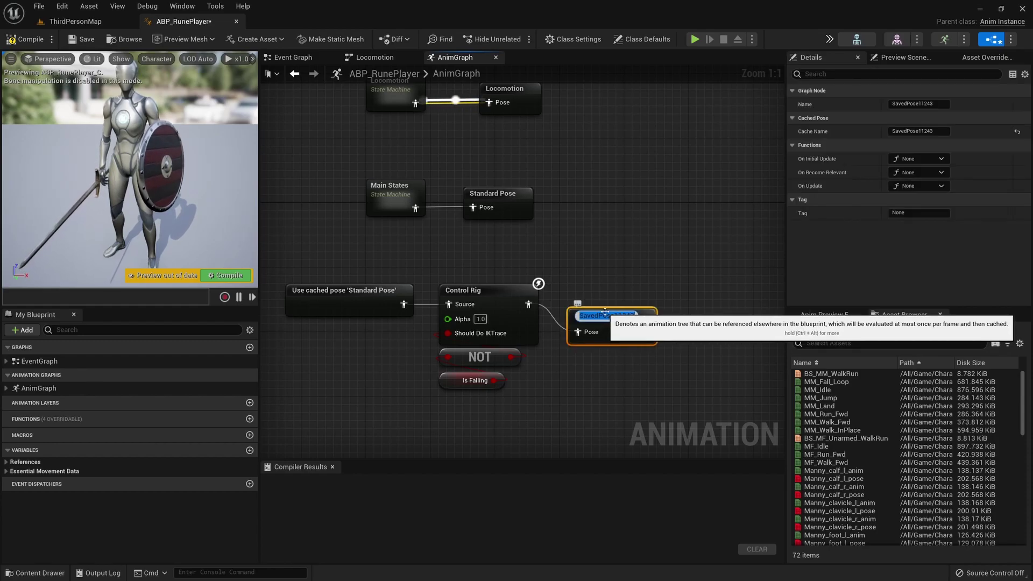
pyautogui.write('Rig')
pyautogui.press('Return')
pyautogui.moveTo(604, 312); pyautogui.dragTo(595, 288)
# - Review the Locomotion, Standard Pose and Rig cached poses and the nodes that feed them
pyautogui.click(501, 193)
pyautogui.moveTo(578, 192); pyautogui.dragTo(610, 217, button='right')
pyautogui.click(603, 320)
pyautogui.click(540, 221)
pyautogui.click(563, 117)
pyautogui.click(558, 327)
pyautogui.click(612, 313)
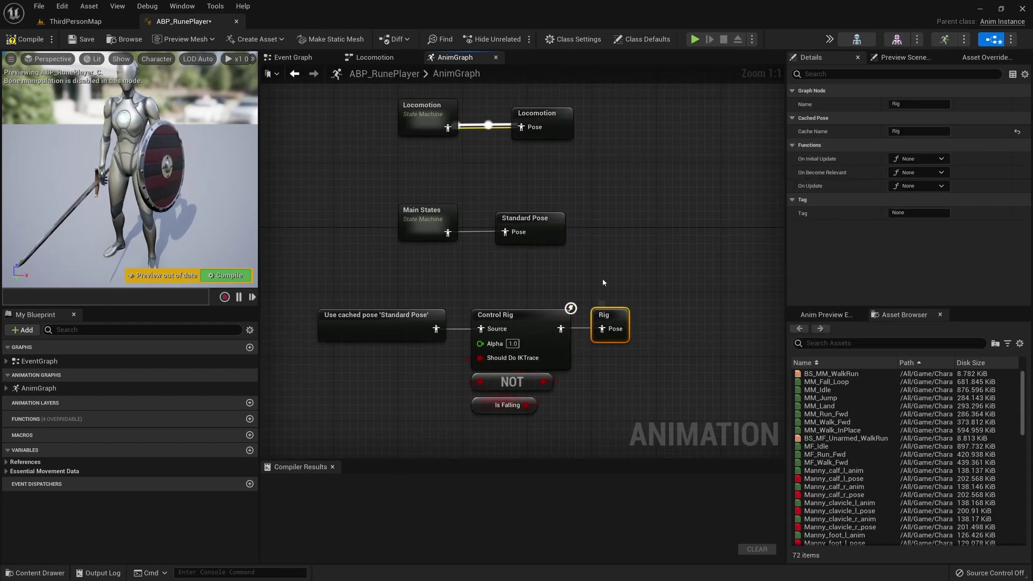
pyautogui.click(539, 222)
pyautogui.click(608, 323)
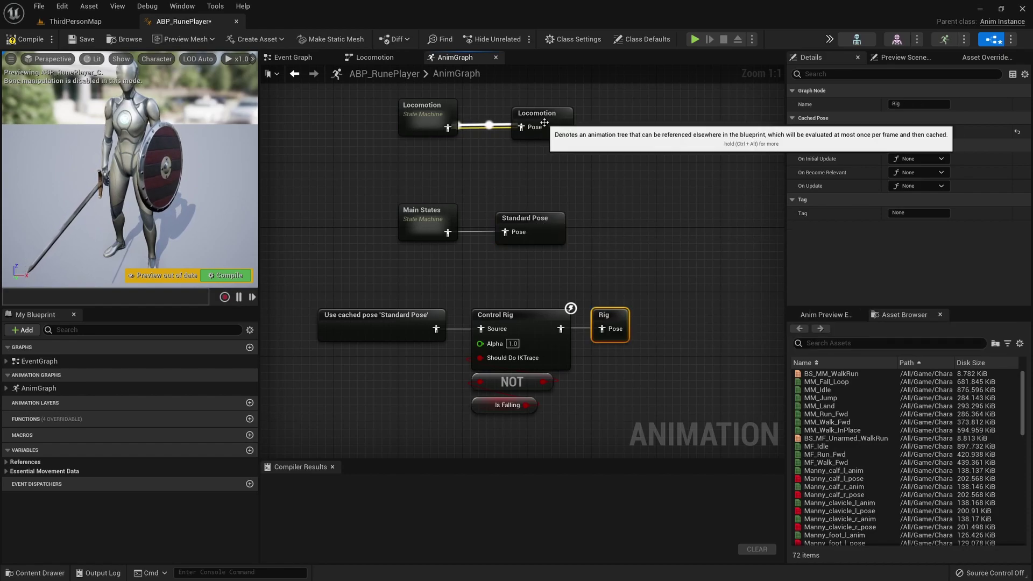
pyautogui.click(522, 223)
pyautogui.click(422, 211)
pyautogui.click(524, 218)
pyautogui.click(701, 359)
pyautogui.moveTo(702, 359); pyautogui.dragTo(711, 235, button='right')
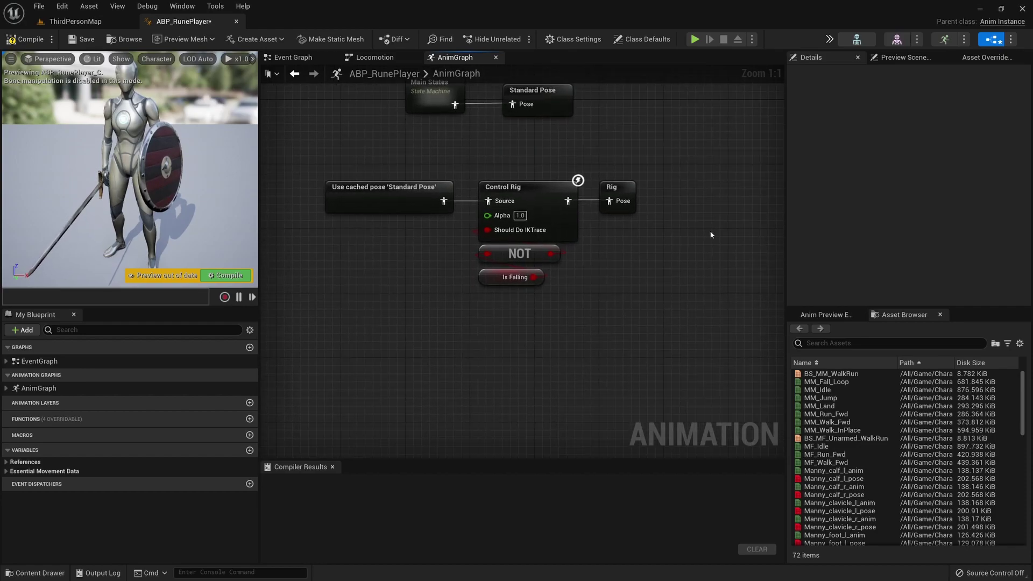
pyautogui.moveTo(622, 383); pyautogui.dragTo(622, 423, button='right')
pyautogui.click(618, 229)
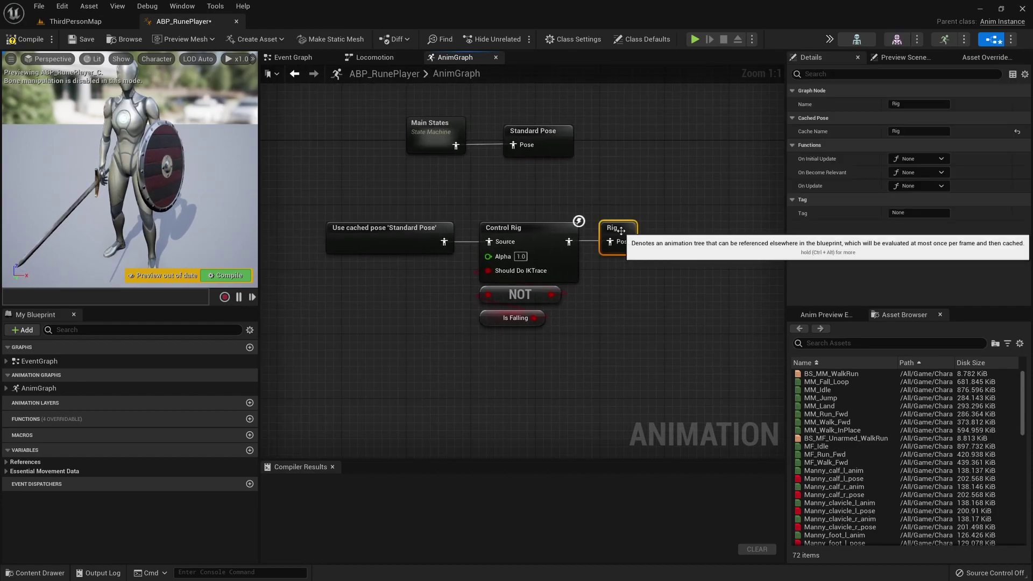
pyautogui.click(541, 135)
pyautogui.moveTo(683, 225); pyautogui.dragTo(688, 235, button='right')
# - Add a second Use cached pose 'Standard Pose' node in the empty area below the Control Rig row
pyautogui.scroll(-2, 688, 234)
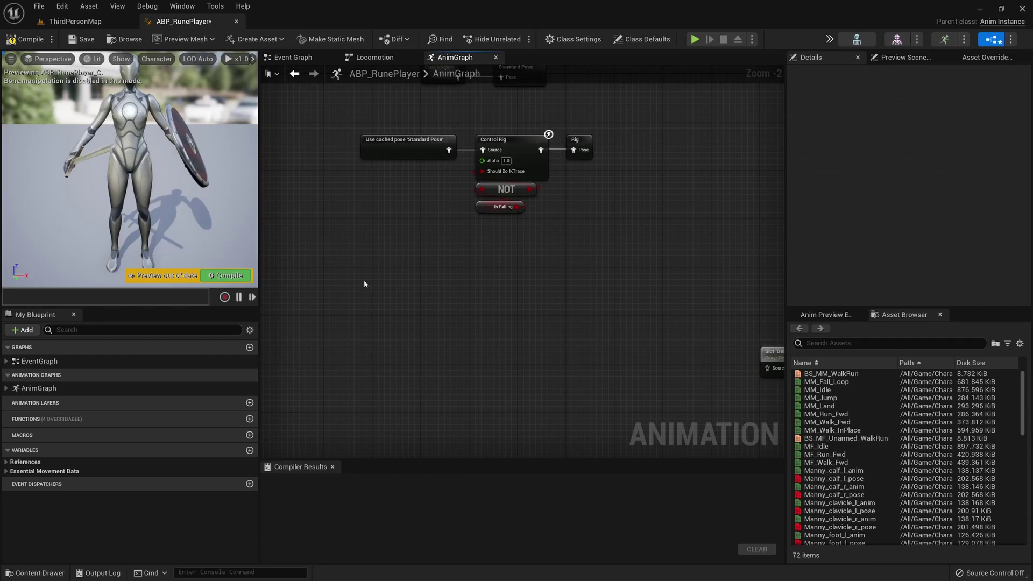
pyautogui.rightClick(364, 284)
pyautogui.write('standard')
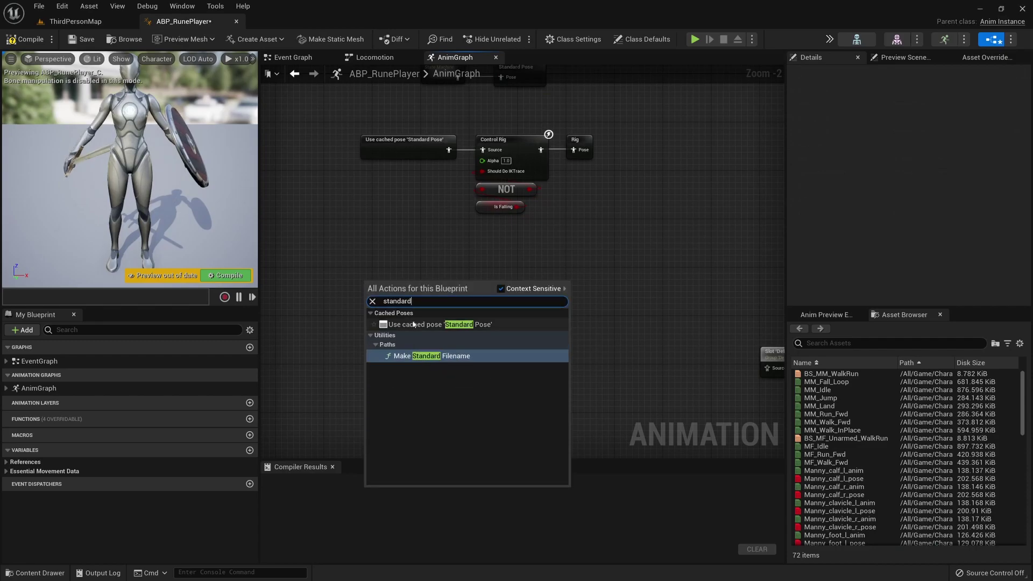
pyautogui.click(413, 324)
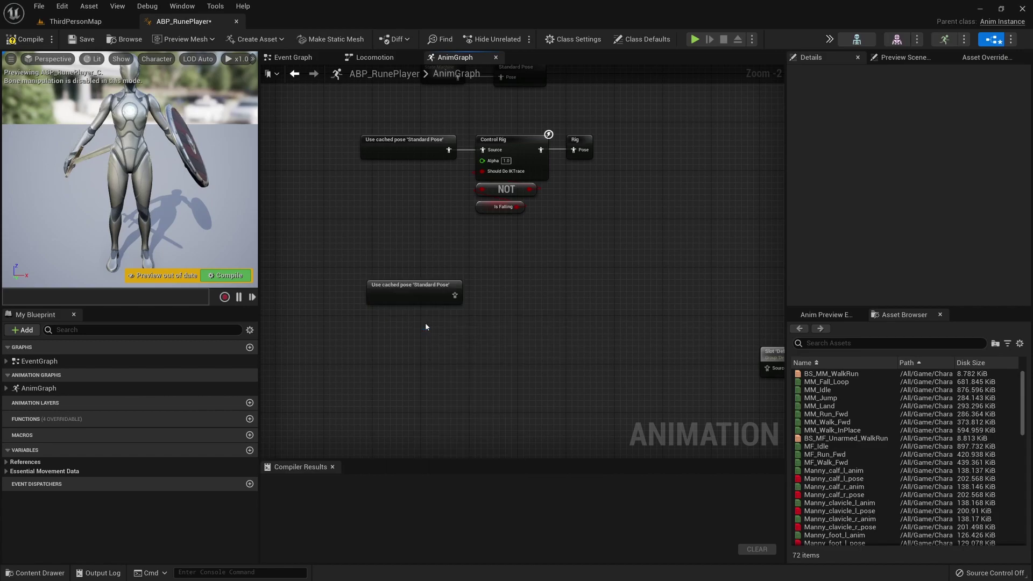
pyautogui.moveTo(560, 289); pyautogui.dragTo(535, 277, button='right')
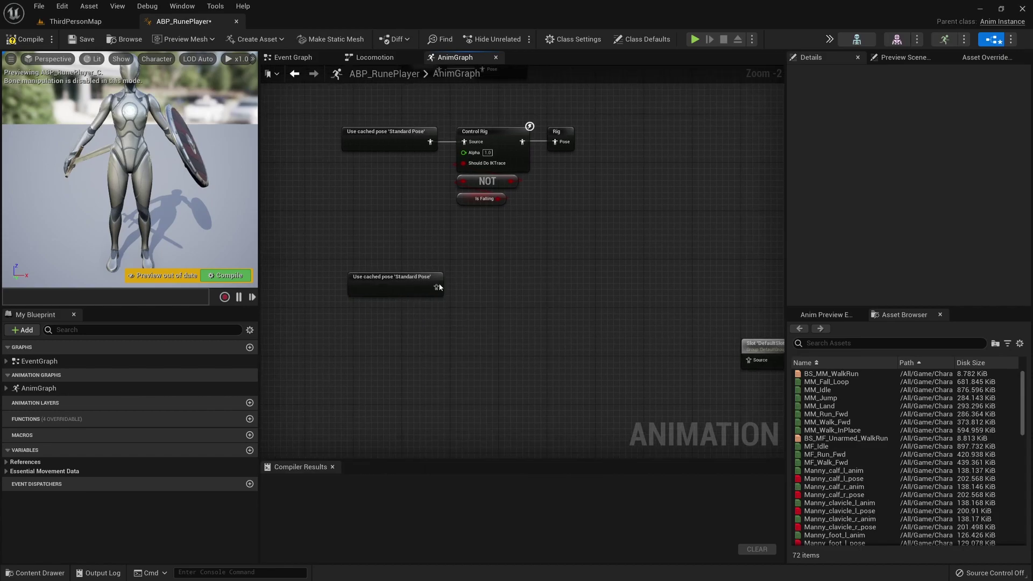
# - Add a Layered blend per bone node with the second cached Standard Pose as its Base Pose, placed close beside it
pyautogui.moveTo(471, 302); pyautogui.dragTo(473, 302)
pyautogui.write('layered b')
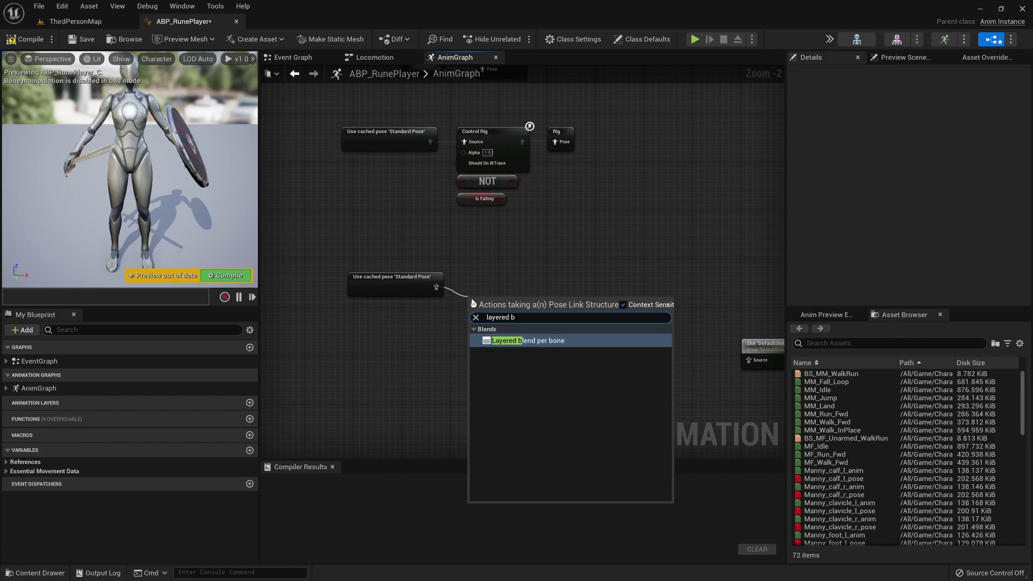
pyautogui.press('Return')
pyautogui.scroll(2, 472, 298)
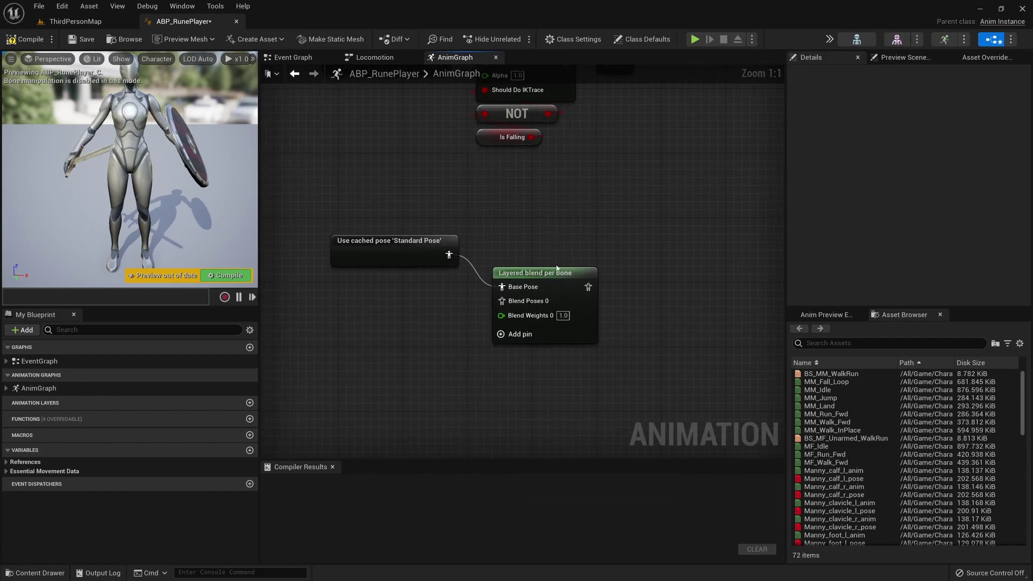
pyautogui.click(555, 275)
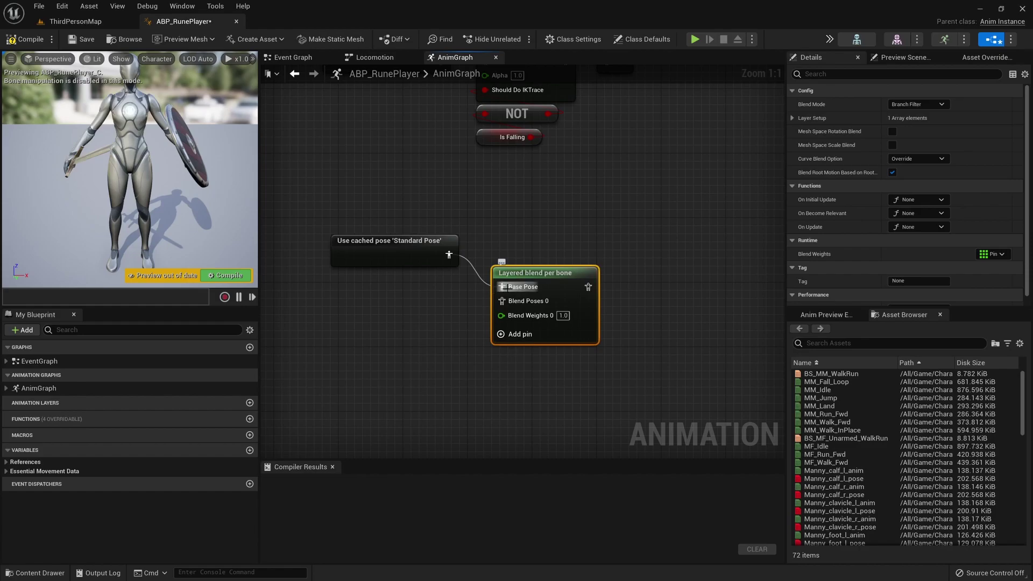
pyautogui.moveTo(519, 273); pyautogui.dragTo(503, 274)
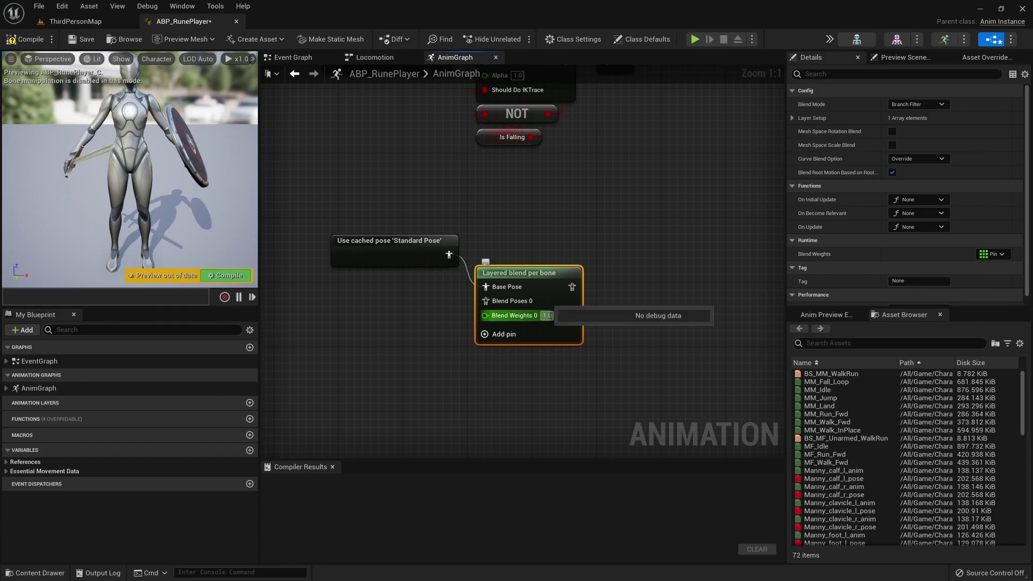
# - Add the ANIM_Hold_Greatsword animation below the cached Standard Pose and connect it to Blend Poses 0 of the Layered blend per bone node
pyautogui.moveTo(547, 411); pyautogui.dragTo(614, 391, button='right')
pyautogui.scroll(-10, 851, 461)
pyautogui.scroll(10, 850, 462)
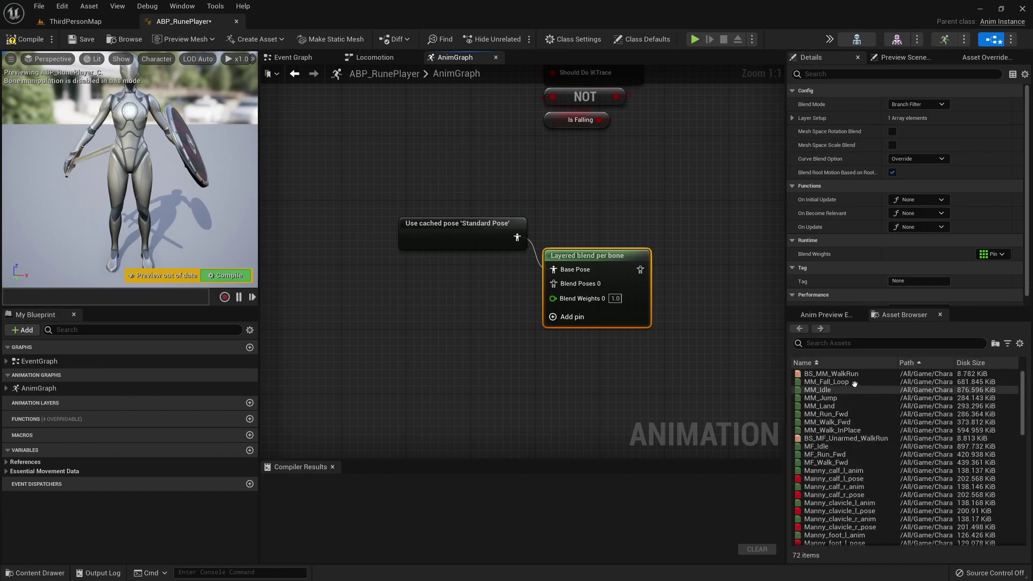
pyautogui.scroll(-10, 882, 484)
pyautogui.click(871, 541)
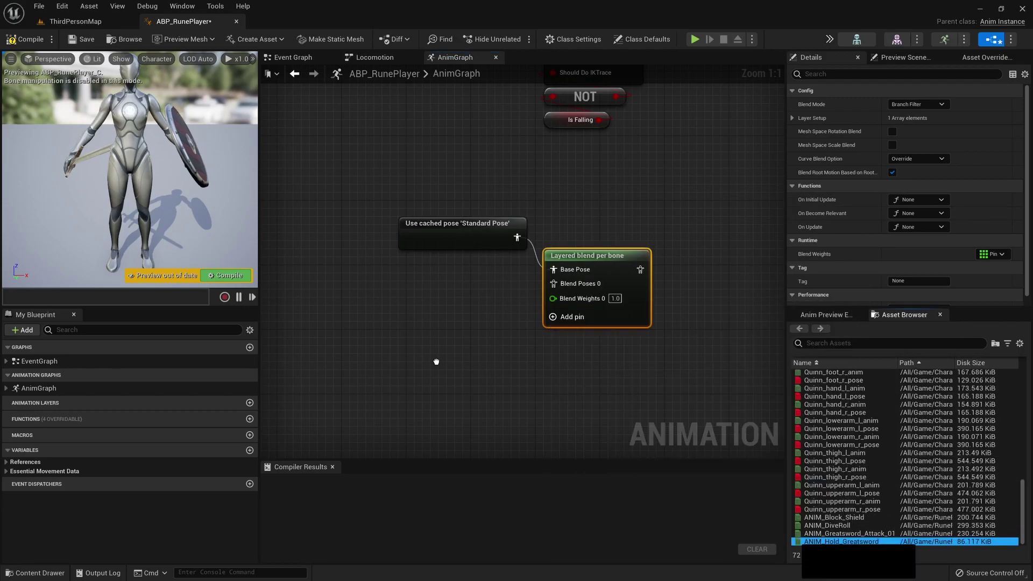
pyautogui.moveTo(436, 362); pyautogui.dragTo(437, 361)
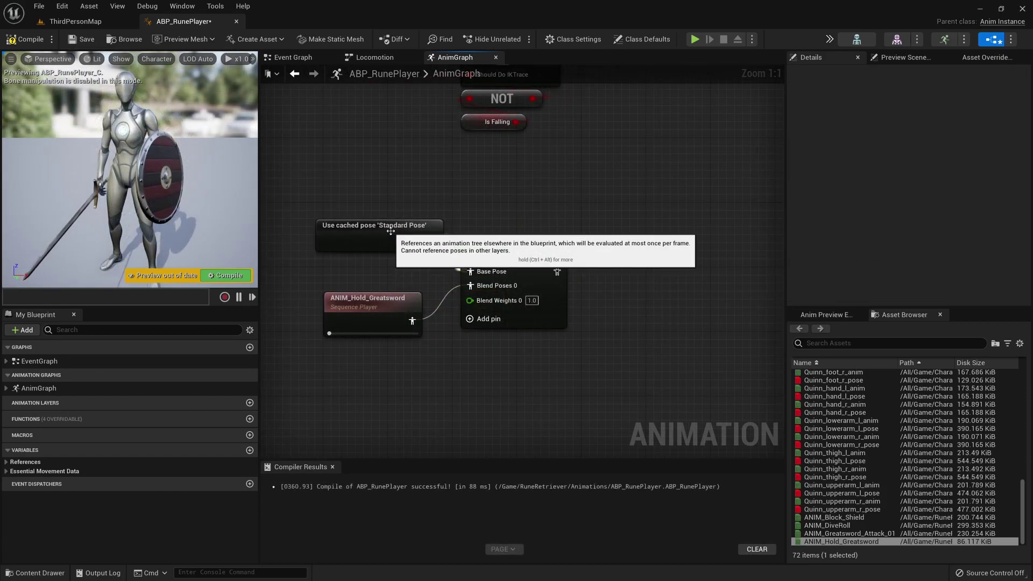
# - Review the cached Standard Pose, Layered blend per bone and ANIM_Hold_Greatsword nodes, and open the greatsword animation to examine its pose
pyautogui.click(409, 232)
pyautogui.click(483, 263)
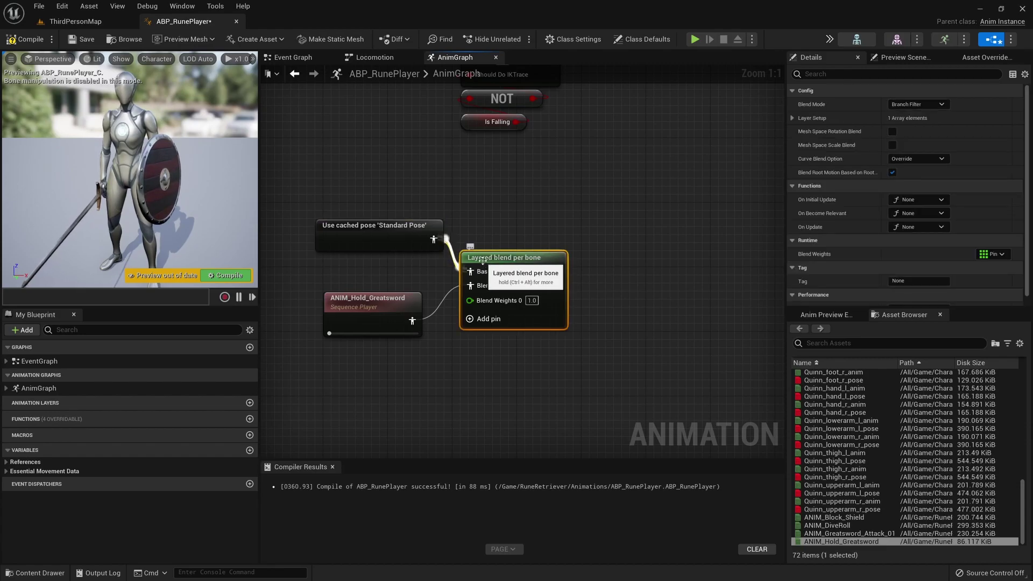
pyautogui.click(393, 226)
pyautogui.click(386, 303)
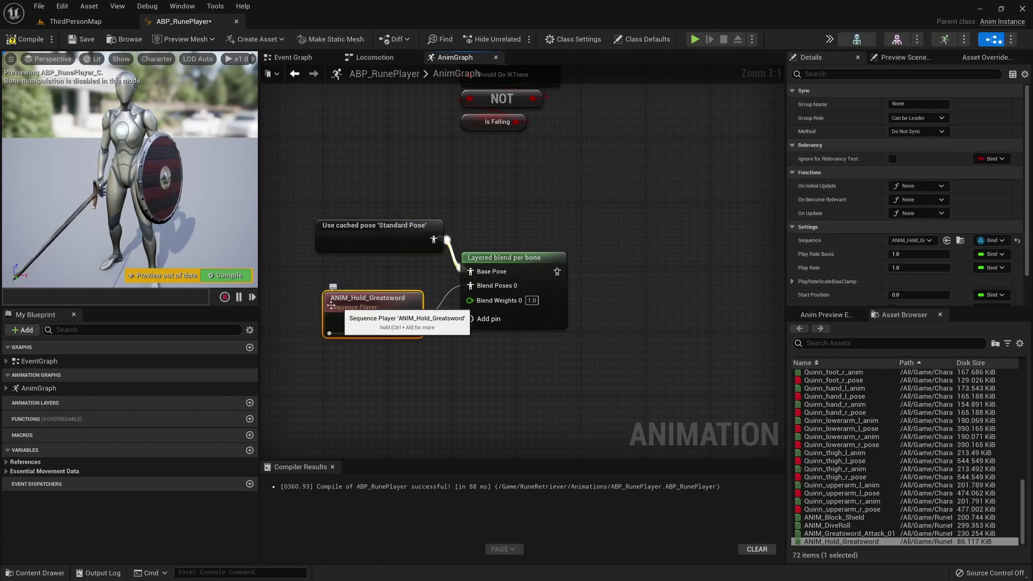
pyautogui.doubleClick(384, 302)
pyautogui.moveTo(521, 180)
pyautogui.mouseDown(button='right')
pyautogui.moveTo(546, 143)
pyautogui.moveTo(586, 129)
pyautogui.moveTo(597, 148)
pyautogui.moveTo(667, 153)
pyautogui.moveTo(560, 143)
pyautogui.moveTo(538, 169)
pyautogui.moveTo(509, 170)
pyautogui.mouseUp(button='right')
pyautogui.click(186, 21)
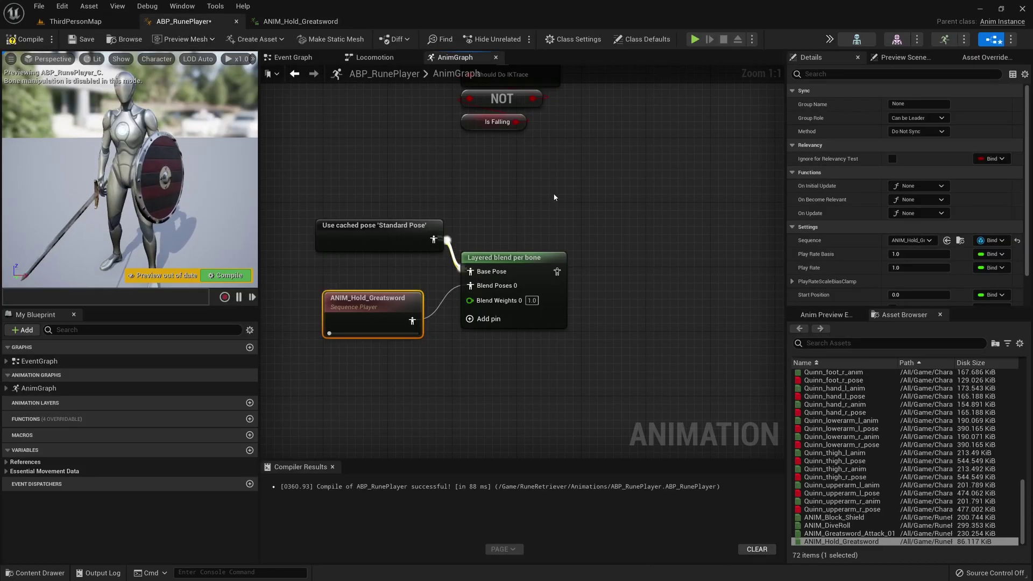
# - Place the Output Pose node beside Layered blend per bone, feed the blend's output into its Result, and compile the blueprint
pyautogui.click(623, 251)
pyautogui.scroll(-1, 632, 258)
pyautogui.moveTo(631, 259); pyautogui.dragTo(435, 186, button='right')
pyautogui.scroll(-1, 446, 189)
pyautogui.moveTo(693, 290); pyautogui.dragTo(440, 186)
pyautogui.scroll(2, 363, 153)
pyautogui.moveTo(364, 156); pyautogui.dragTo(511, 185, button='right')
pyautogui.moveTo(592, 263); pyautogui.dragTo(592, 262)
pyautogui.moveTo(600, 224); pyautogui.dragTo(592, 192)
pyautogui.click(30, 40)
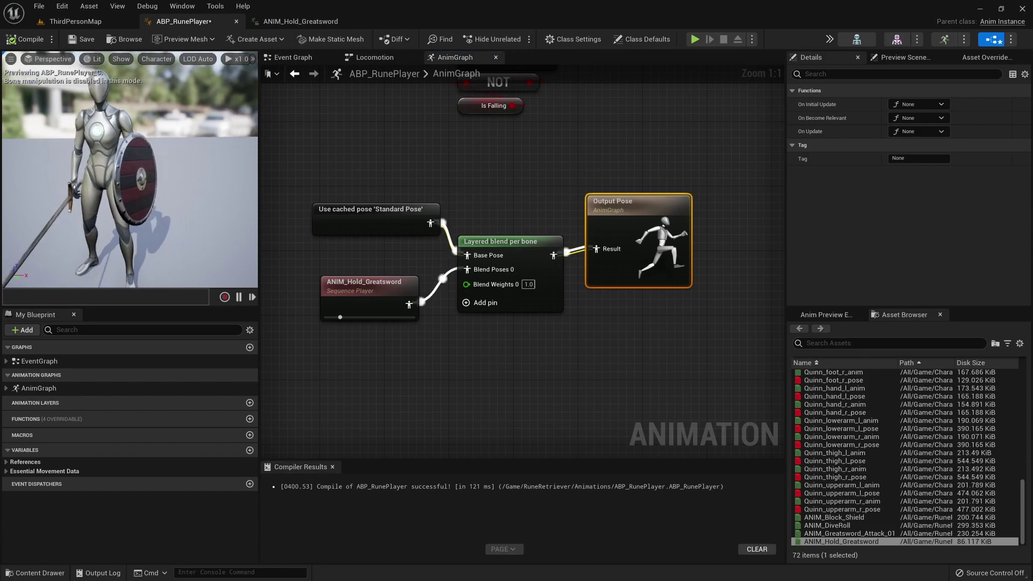
# - Add one Branch Filters entry under Layer Setup Index 0 of the Layered blend per bone node and expand its settings
pyautogui.click(529, 206)
pyautogui.moveTo(522, 232); pyautogui.dragTo(531, 255, button='right')
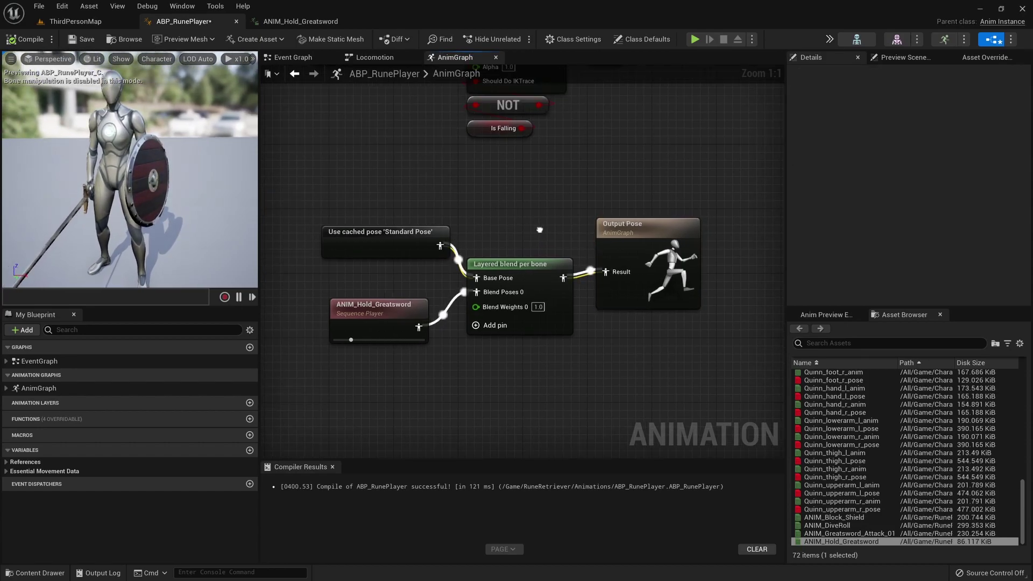
pyautogui.click(522, 266)
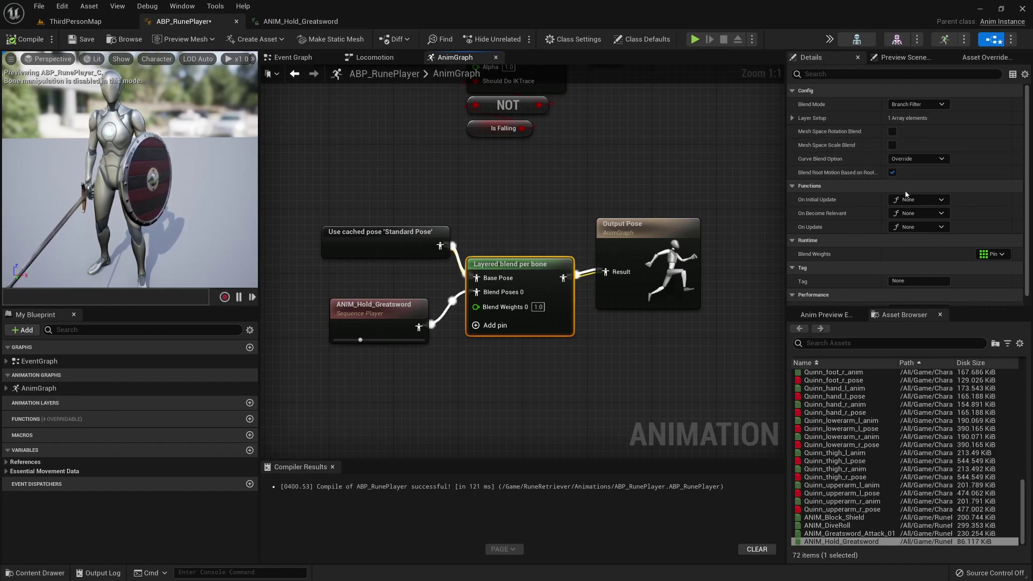
pyautogui.click(792, 118)
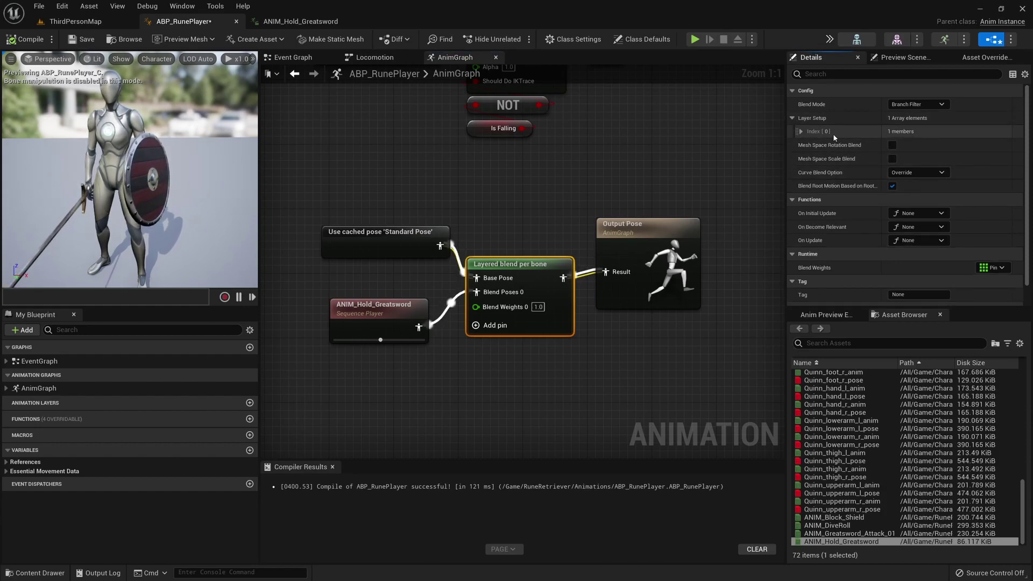
pyautogui.click(802, 132)
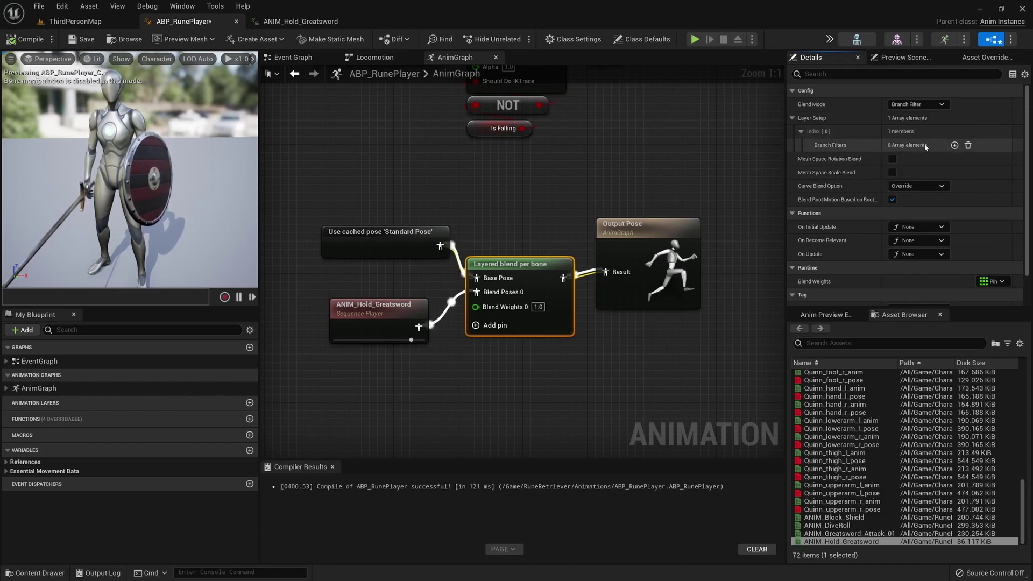
pyautogui.click(954, 145)
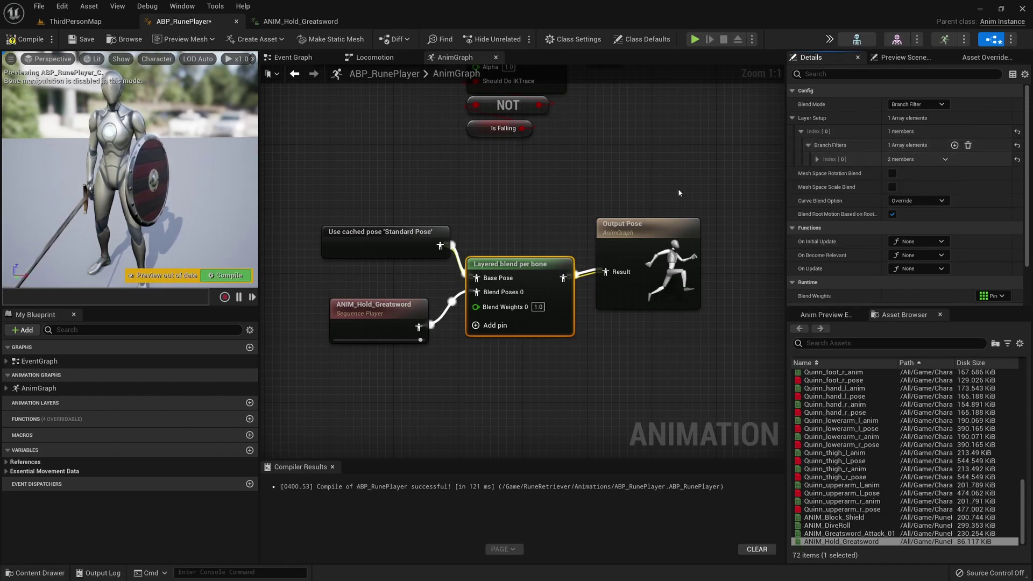
pyautogui.click(817, 159)
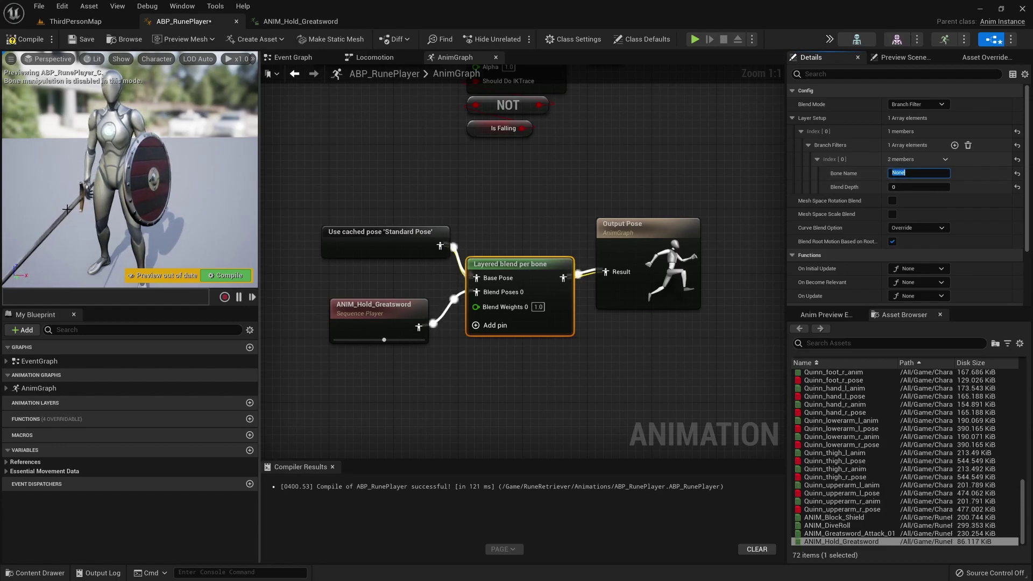
# - Open the SK_Mannequin skeleton from the Characters > Mannequins > Meshes folder of the project content
pyautogui.click(70, 22)
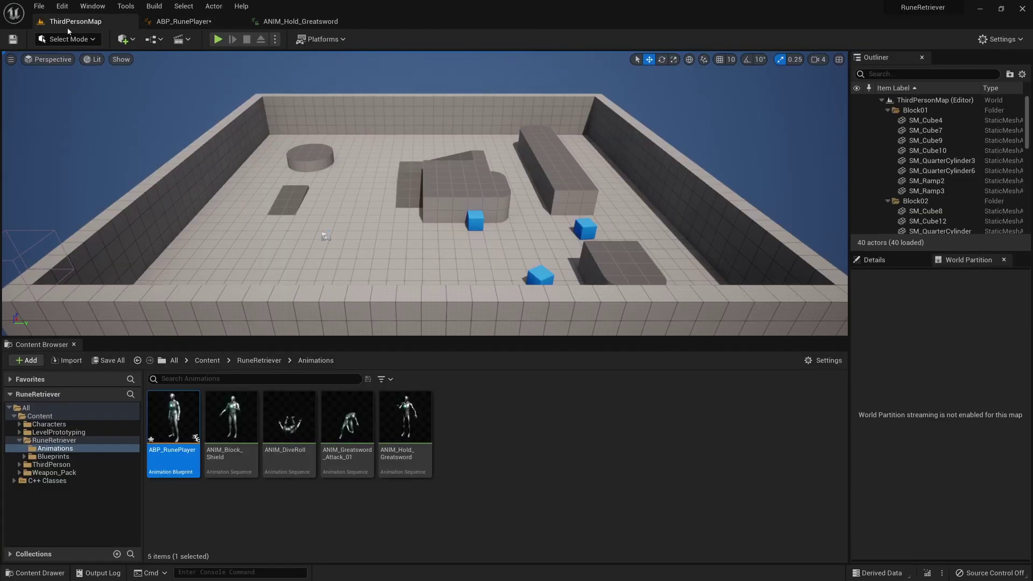
pyautogui.click(255, 360)
pyautogui.click(207, 361)
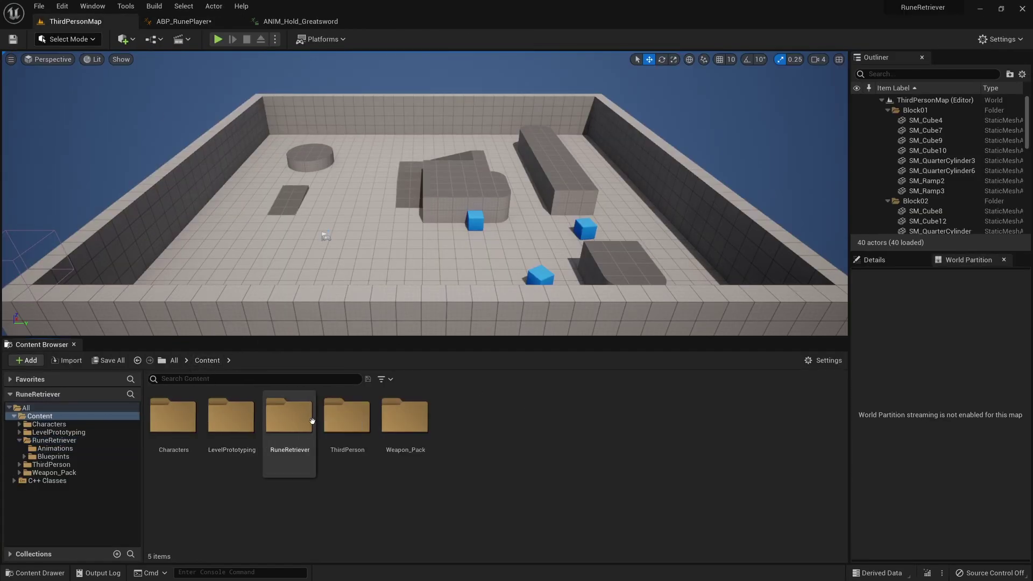
pyautogui.doubleClick(173, 417)
pyautogui.click(231, 416)
pyautogui.doubleClick(231, 417)
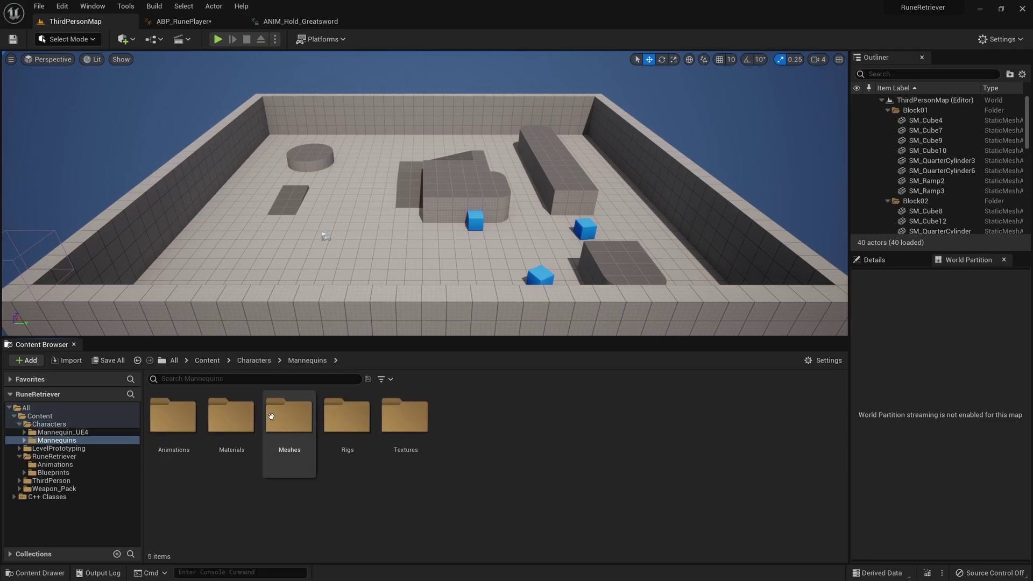
pyautogui.doubleClick(289, 417)
pyautogui.doubleClick(220, 416)
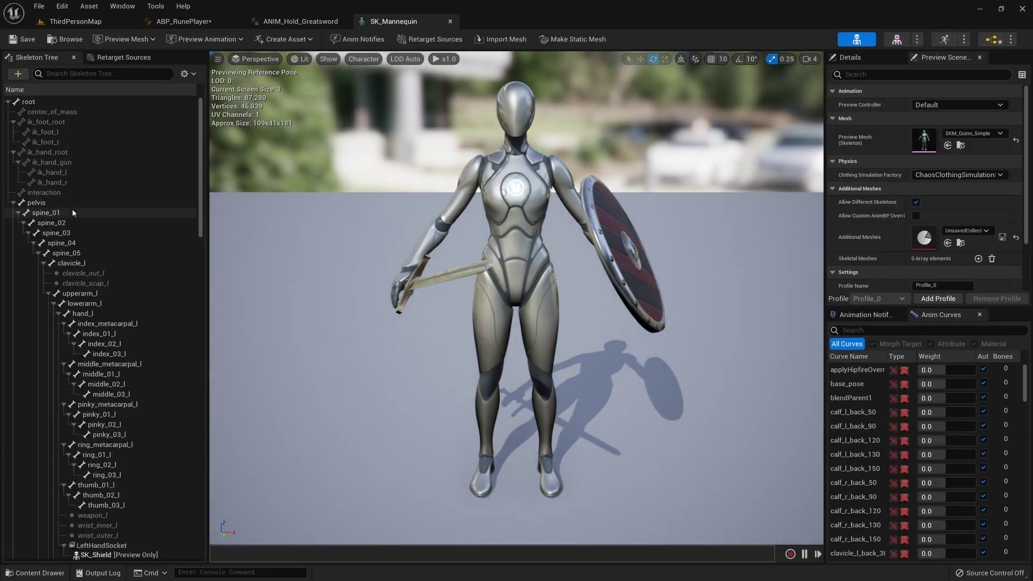
# - Find the clavicle_r bone in the skeleton, rotate it as a test of which parts it moves, and undo the rotation
pyautogui.scroll(-2, 129, 226)
pyautogui.click(135, 265)
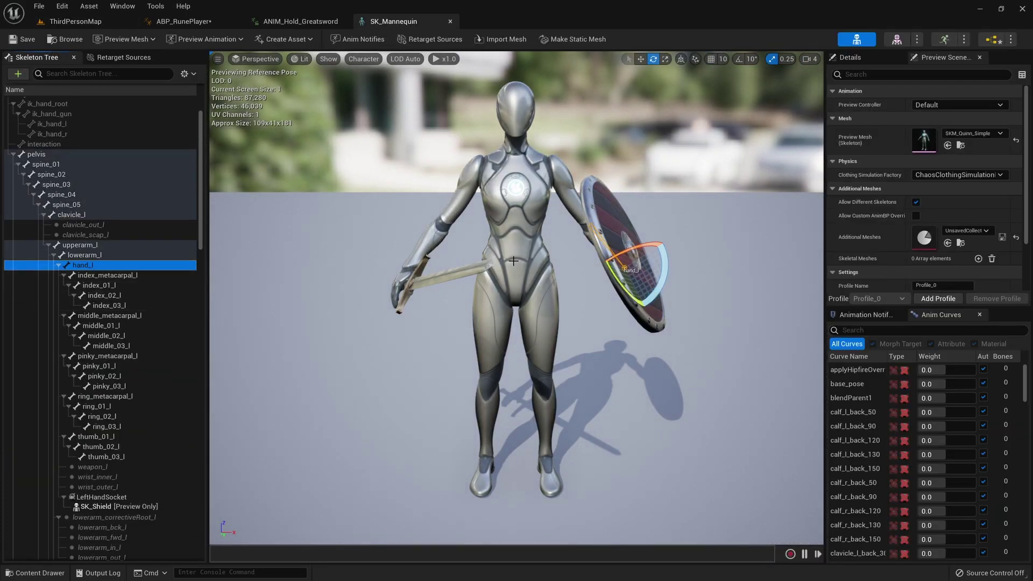
pyautogui.scroll(-10, 100, 352)
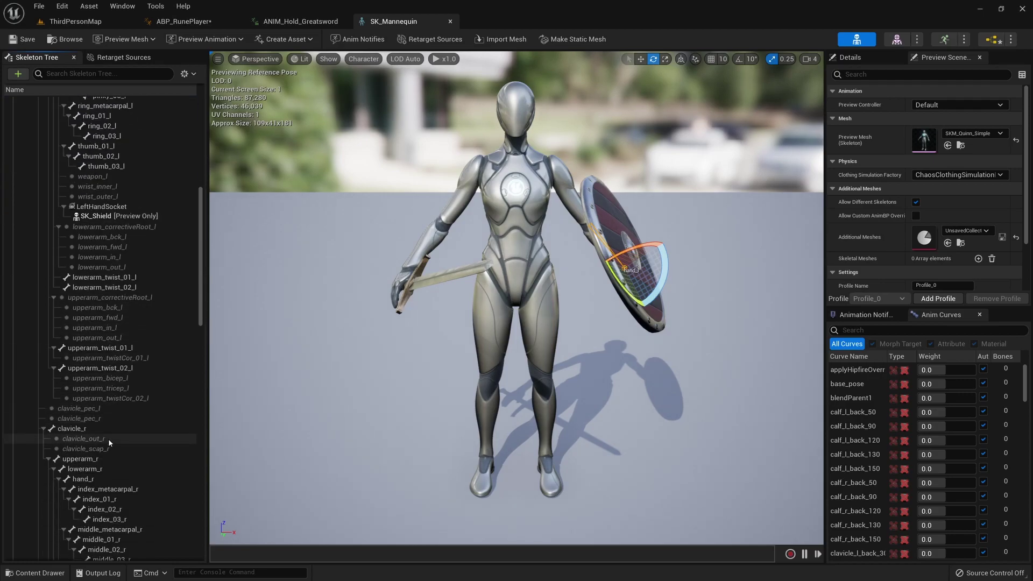
pyautogui.click(92, 434)
pyautogui.scroll(-3, 92, 434)
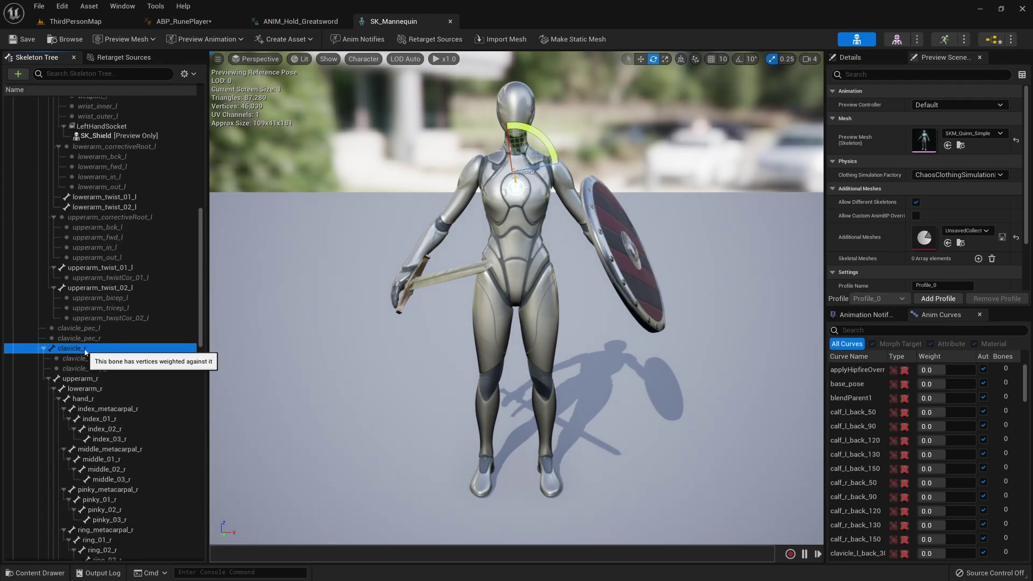
pyautogui.moveTo(540, 141)
pyautogui.mouseDown()
pyautogui.moveTo(554, 164)
pyautogui.moveTo(566, 157)
pyautogui.moveTo(542, 141)
pyautogui.mouseUp()
pyautogui.hotkey('ctrl', 'z')
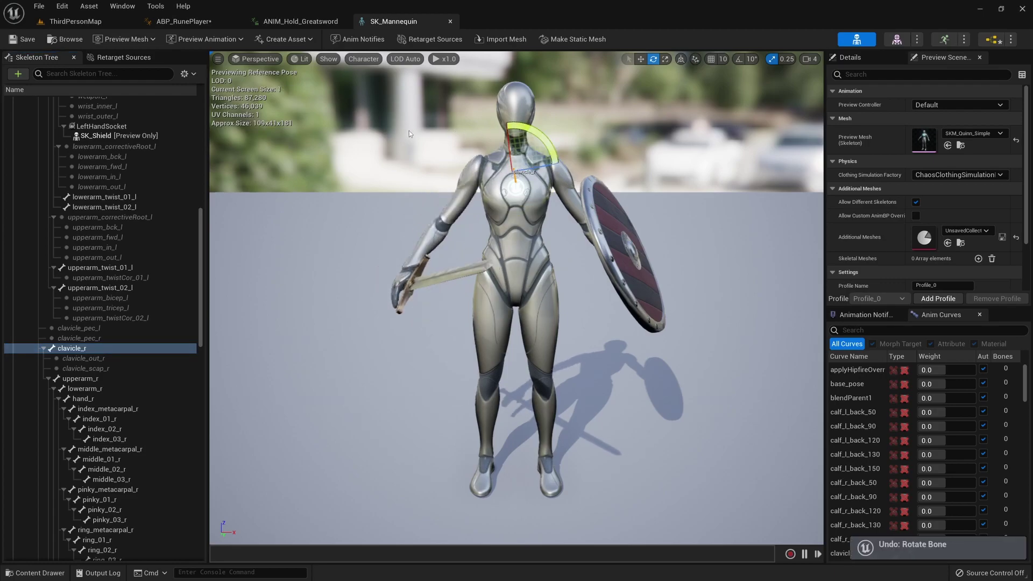
# - Test-rotate the upperarm_r bone, compare it with the ANIM_Hold_Greatsword pose, and undo the rotation
pyautogui.click(100, 379)
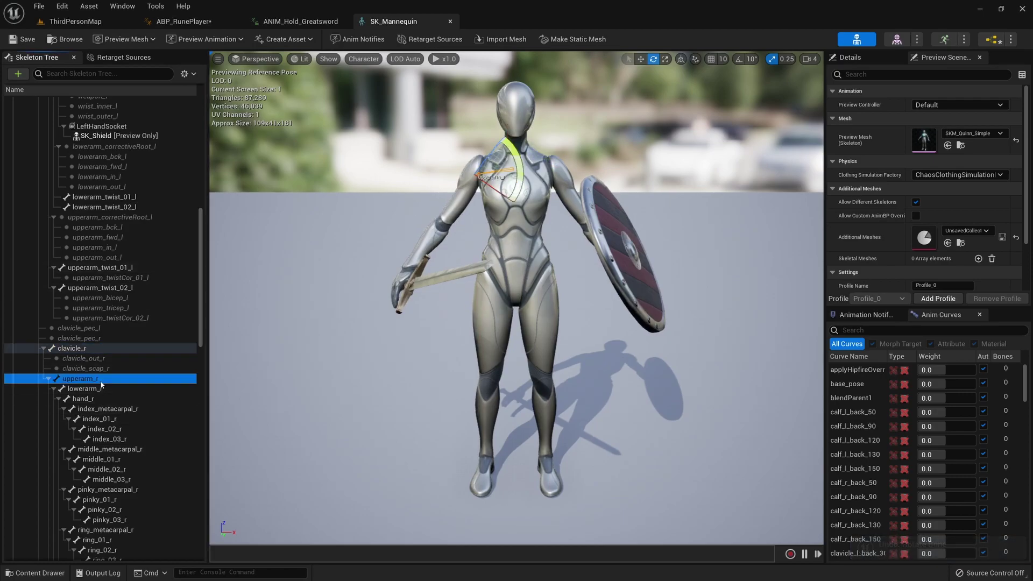
pyautogui.moveTo(516, 159)
pyautogui.mouseDown()
pyautogui.moveTo(517, 141)
pyautogui.moveTo(524, 150)
pyautogui.moveTo(503, 129)
pyautogui.moveTo(517, 148)
pyautogui.mouseUp()
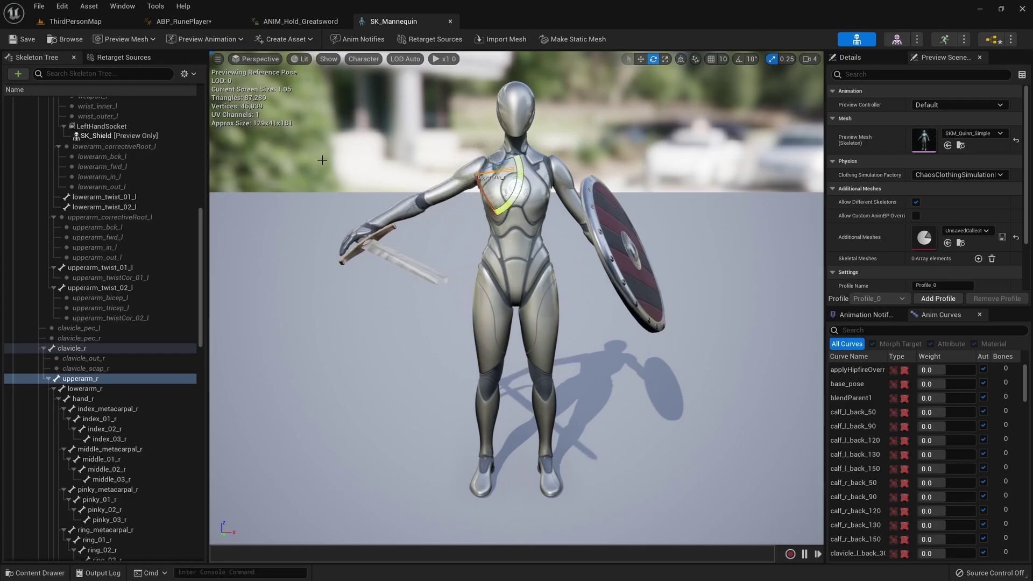
pyautogui.click(301, 22)
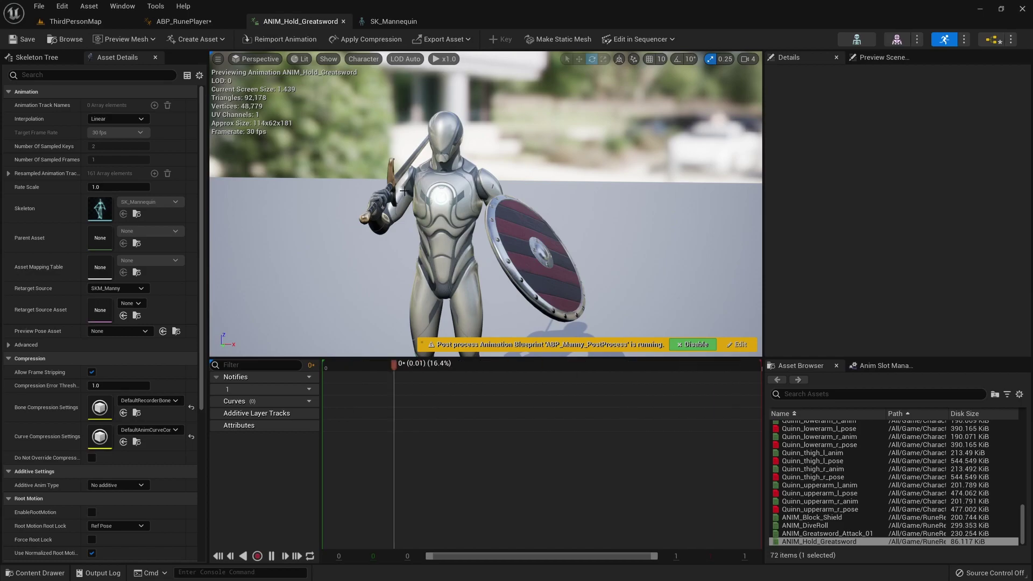
pyautogui.click(393, 21)
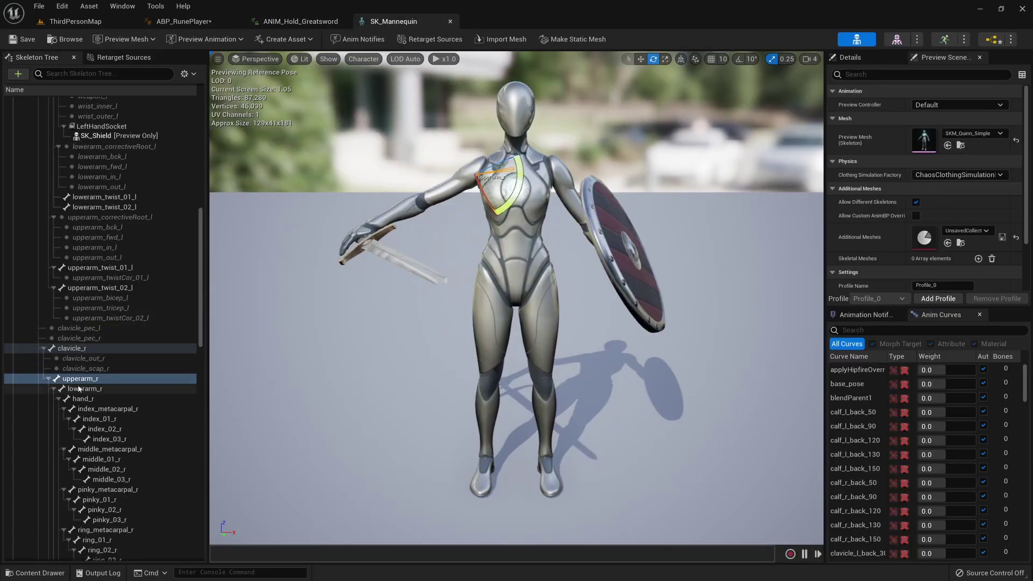
pyautogui.scroll(-3, 77, 391)
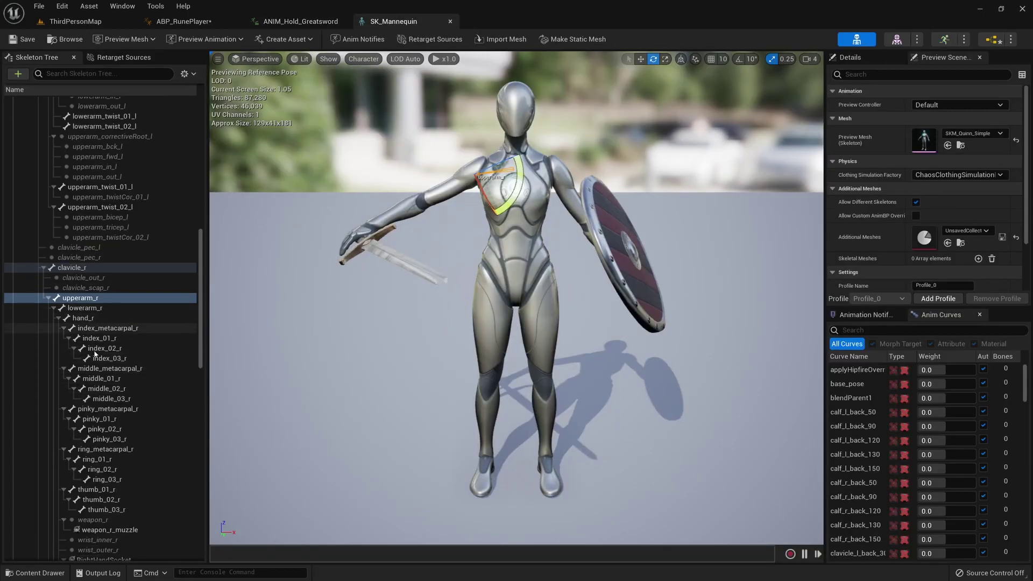
pyautogui.scroll(-2, 97, 411)
pyautogui.scroll(2, 97, 412)
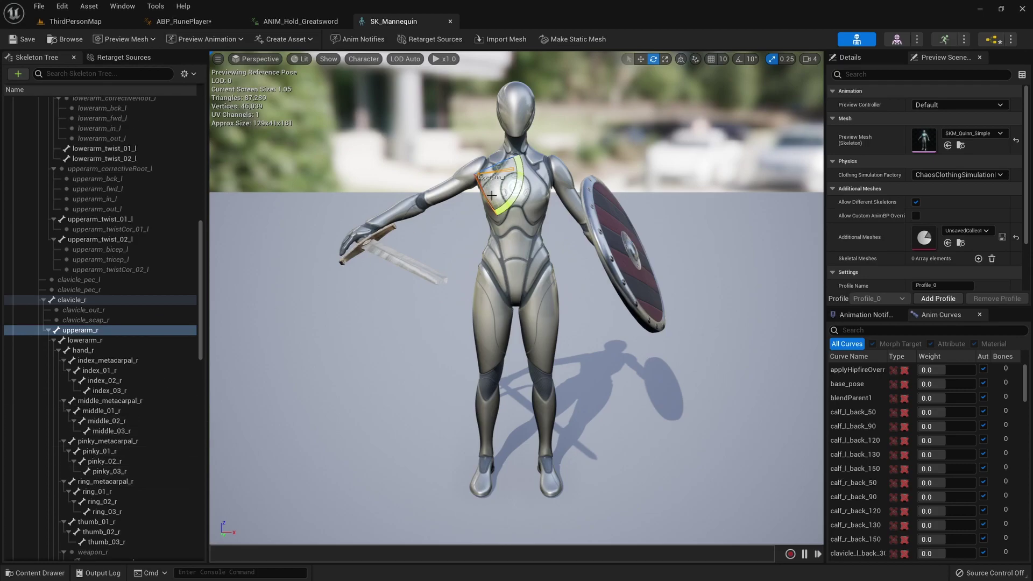
pyautogui.hotkey('ctrl', 'z')
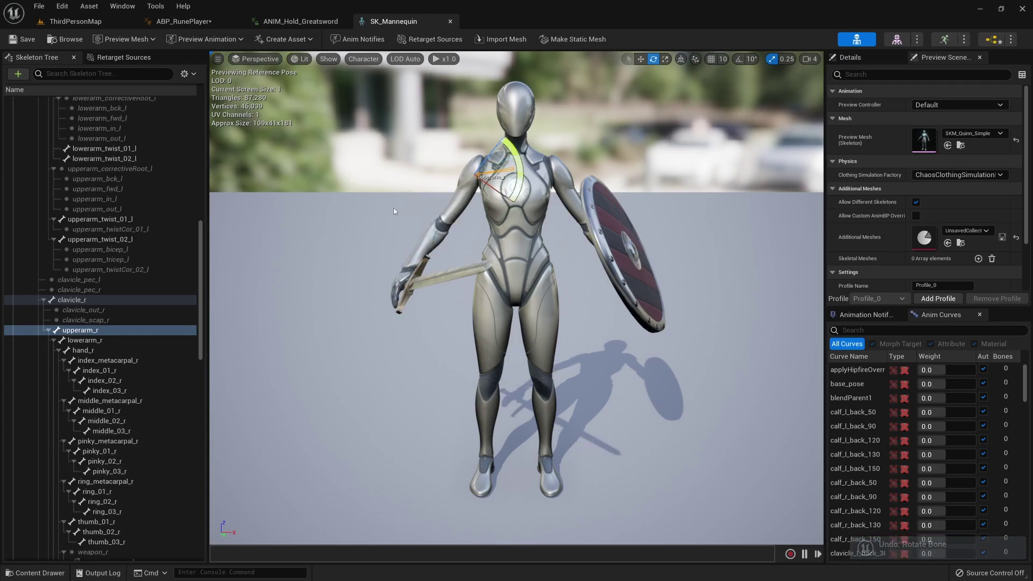
# - Copy the name of the clavicle_r bone from the SK_Mannequin skeleton
pyautogui.click(85, 301)
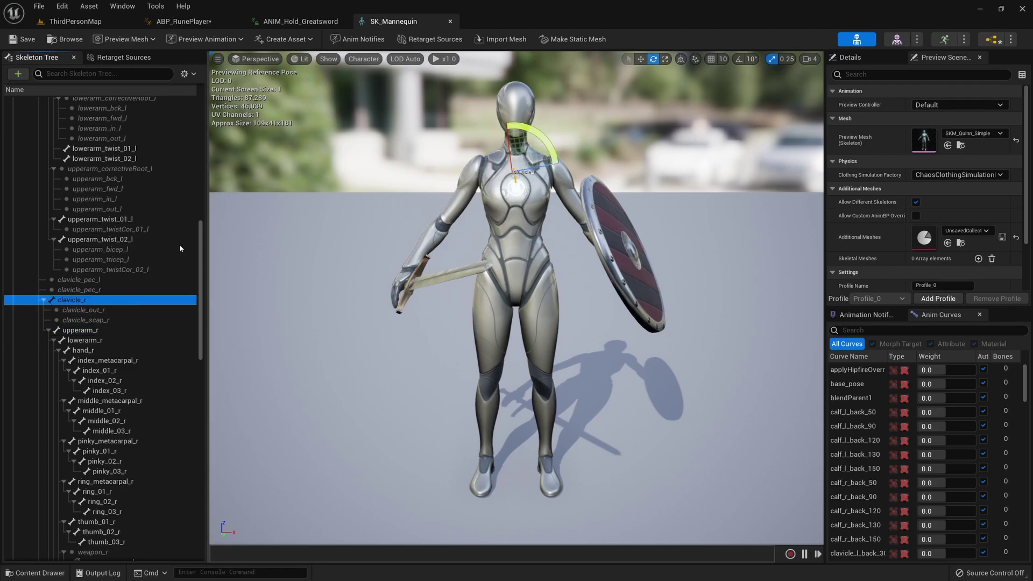
pyautogui.rightClick(63, 302)
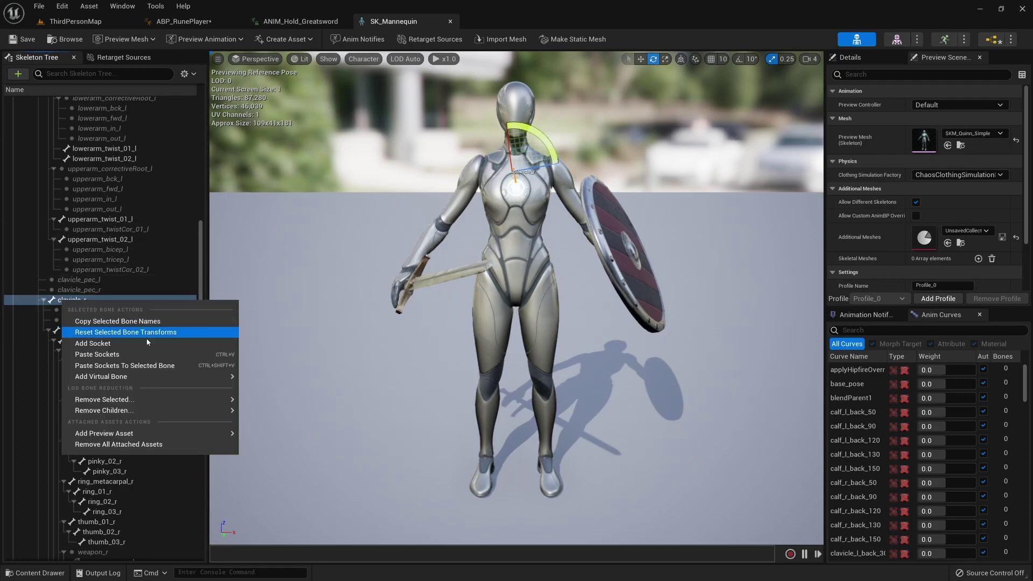
pyautogui.click(123, 322)
# - In ABP_RunePlayer, set the Layered blend per bone branch filter's Bone Name to clavicle_r and compile the blueprint
pyautogui.click(226, 27)
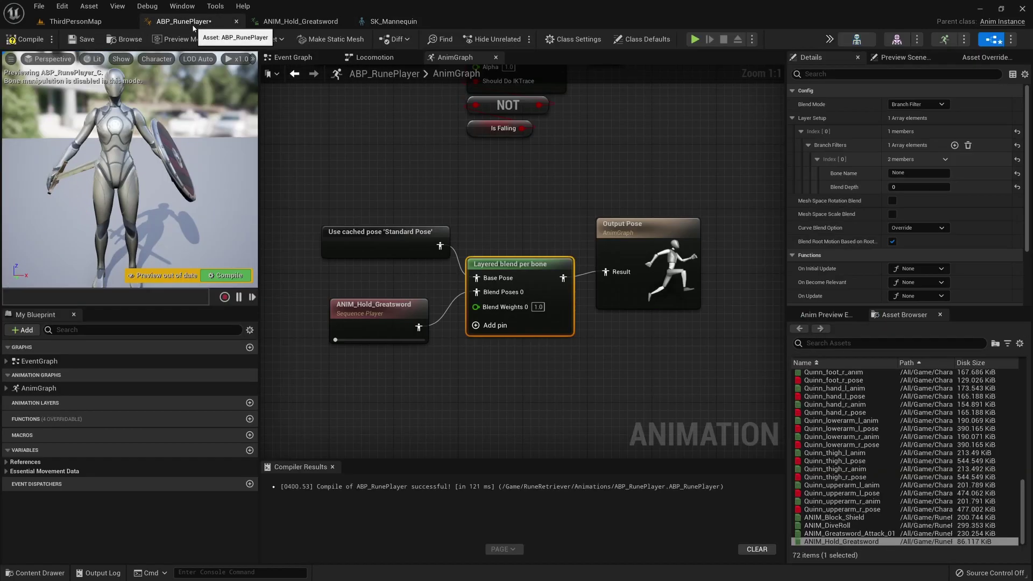
pyautogui.click(615, 172)
pyautogui.moveTo(614, 172); pyautogui.dragTo(568, 197, button='right')
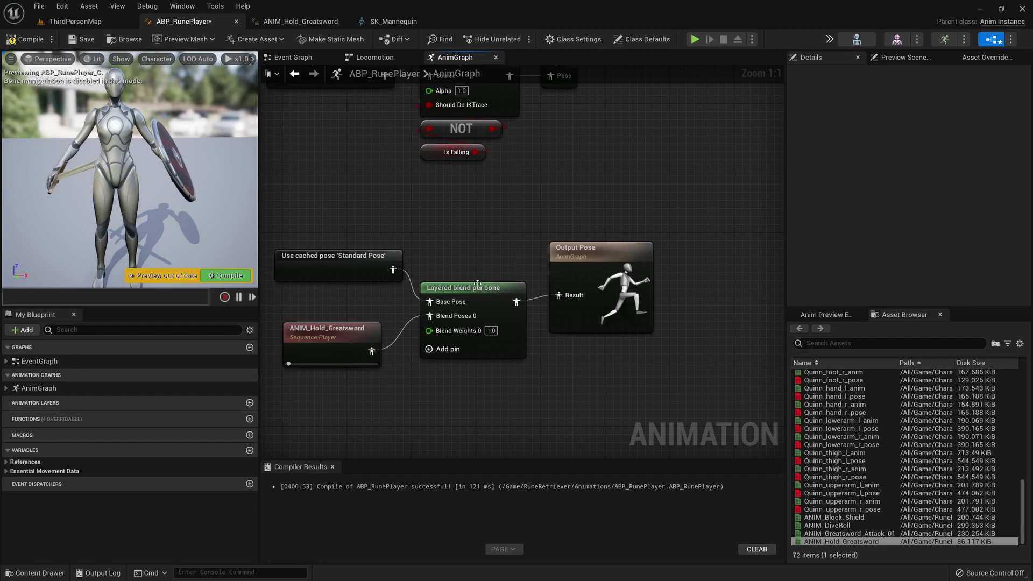
pyautogui.click(466, 288)
pyautogui.rightClick(901, 175)
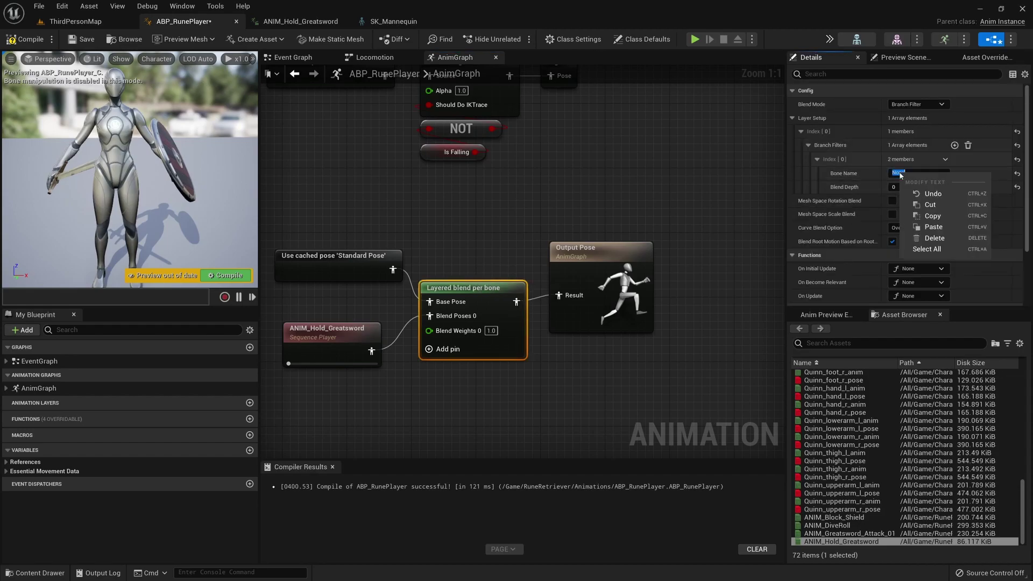
pyautogui.click(932, 227)
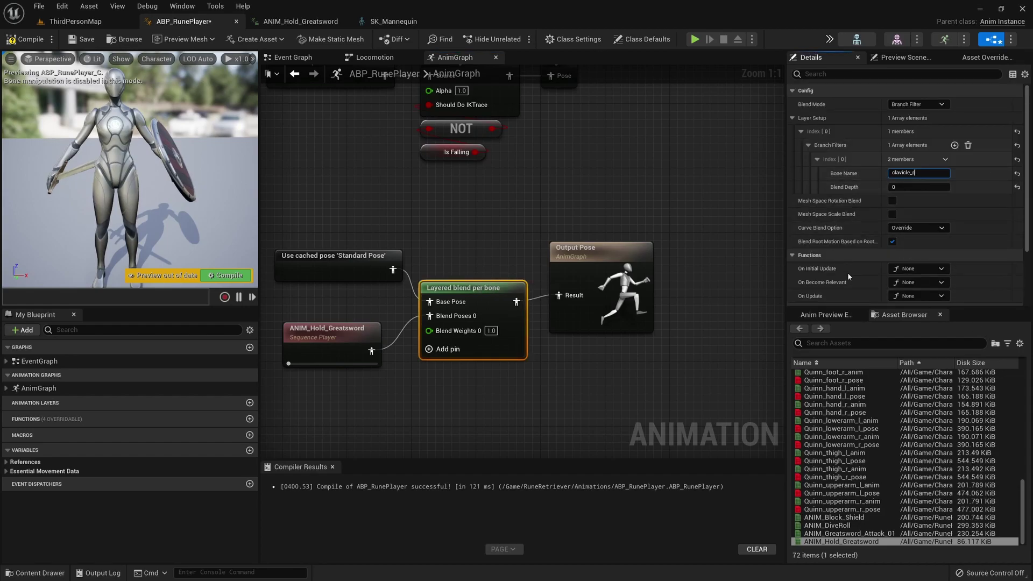
pyautogui.click(613, 223)
pyautogui.click(28, 42)
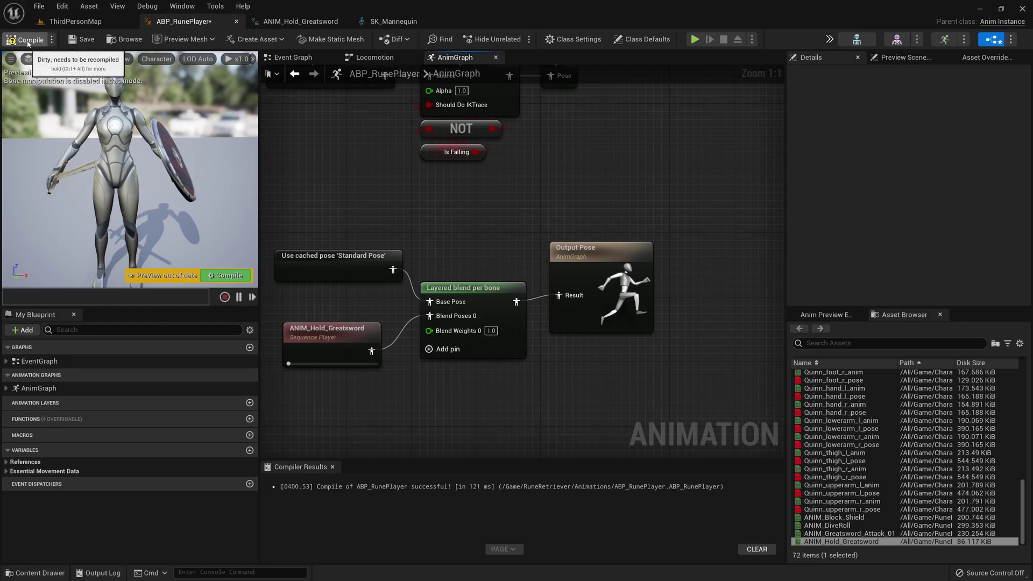
# - Examine the blended sword-arm pose in the character preview from the front and from behind
pyautogui.moveTo(130, 172); pyautogui.dragTo(178, 170, button='right')
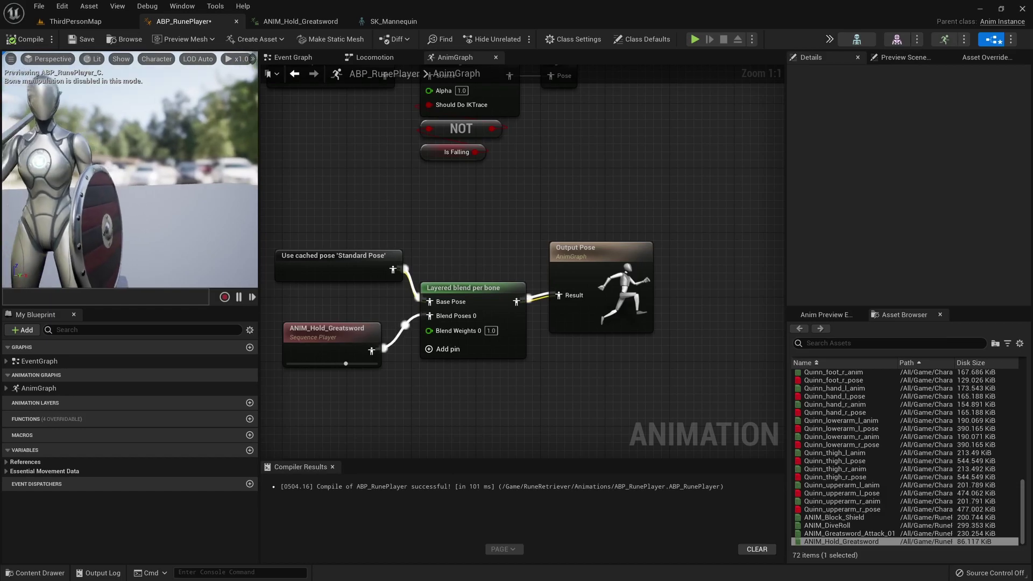
pyautogui.keyDown('alt'); pyautogui.moveTo(113, 144); pyautogui.dragTo(232, 145); pyautogui.keyUp('alt')
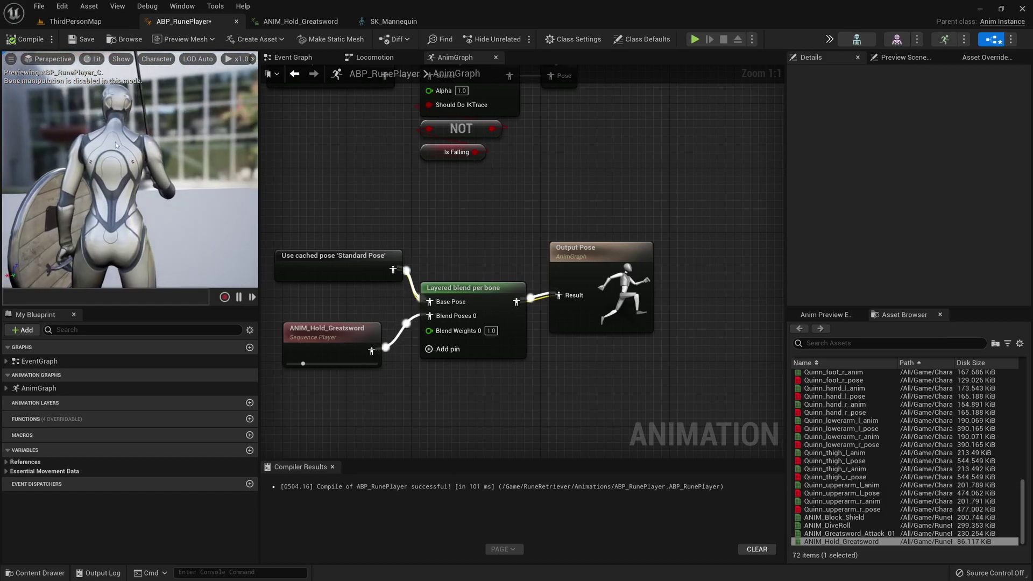
pyautogui.click(366, 331)
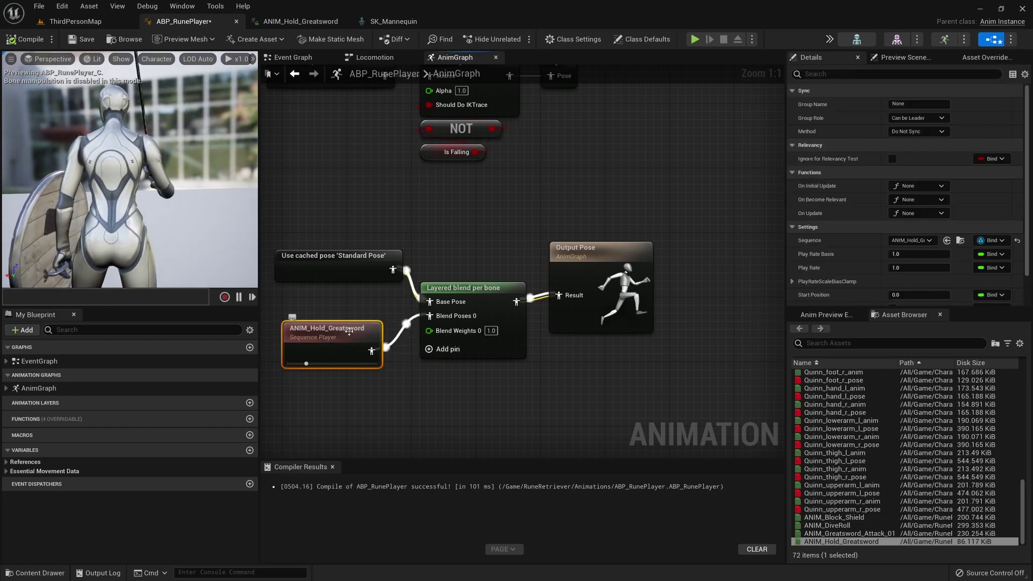
# - Check the blended greatsword pose from the front in the character preview and compile ABP_RunePlayer
pyautogui.keyDown('alt'); pyautogui.moveTo(111, 215); pyautogui.dragTo(27, 215); pyautogui.keyUp('alt')
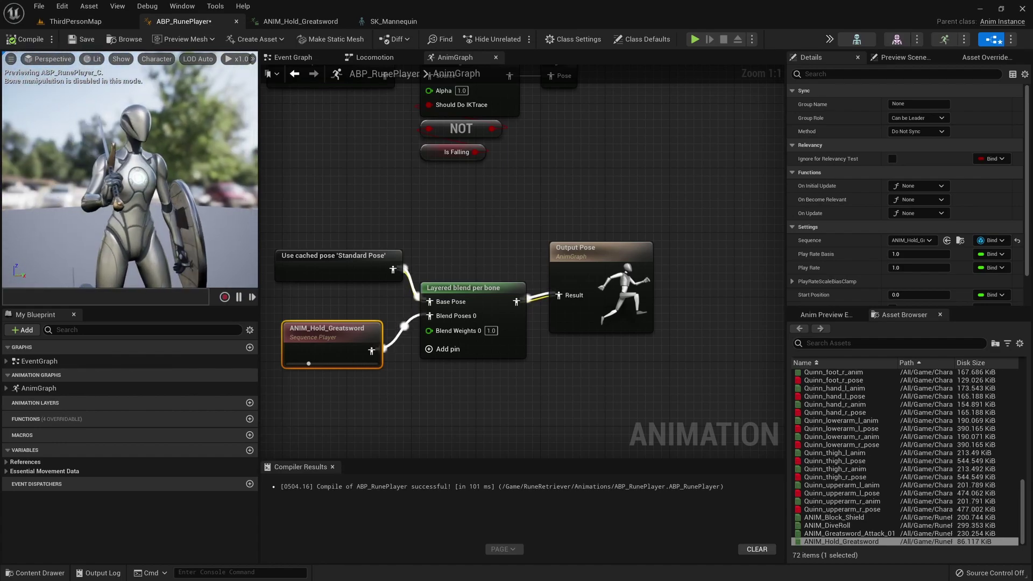
pyautogui.click(31, 43)
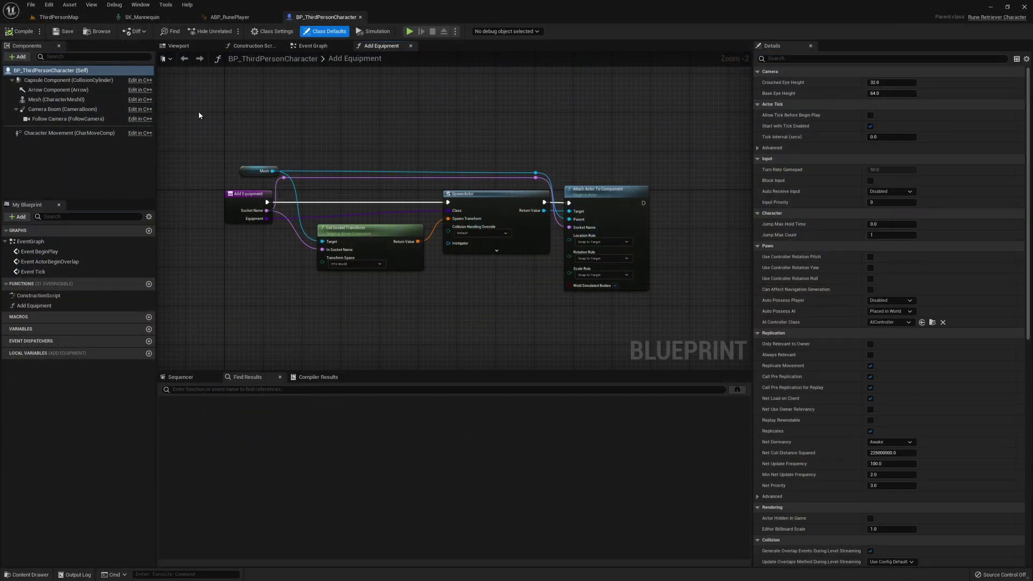
# - Set the Anim Class of BP_ThirdPersonCharacter's Mesh component to ABP_RunePlayer and save the blueprint
pyautogui.click(56, 99)
pyautogui.click(844, 59)
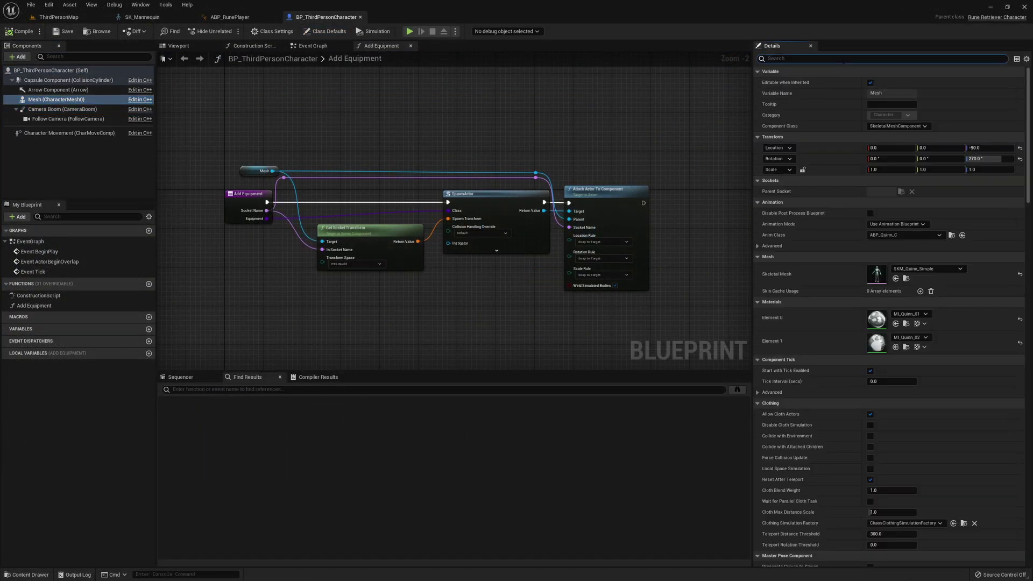
pyautogui.write('animation')
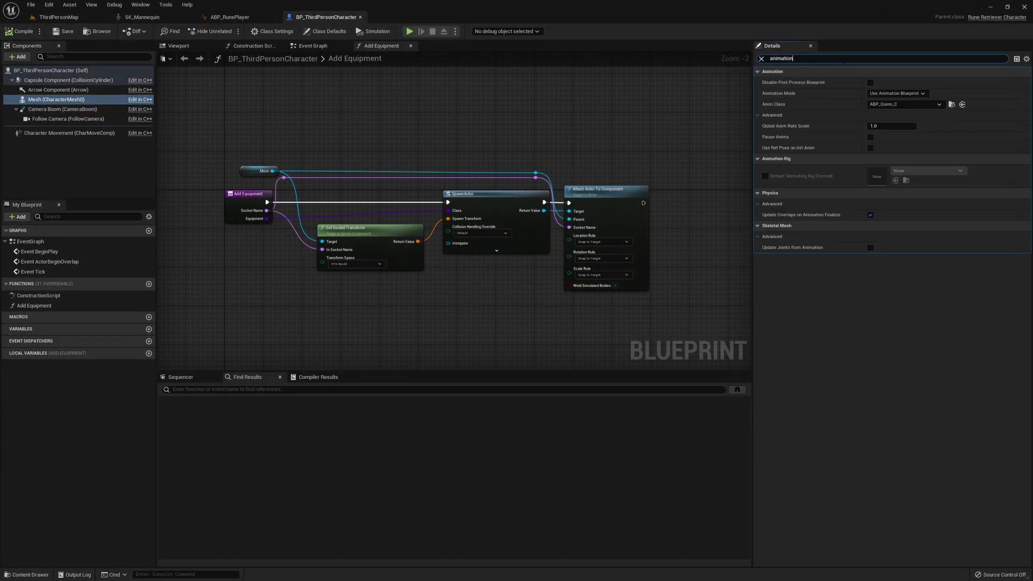
pyautogui.click(904, 104)
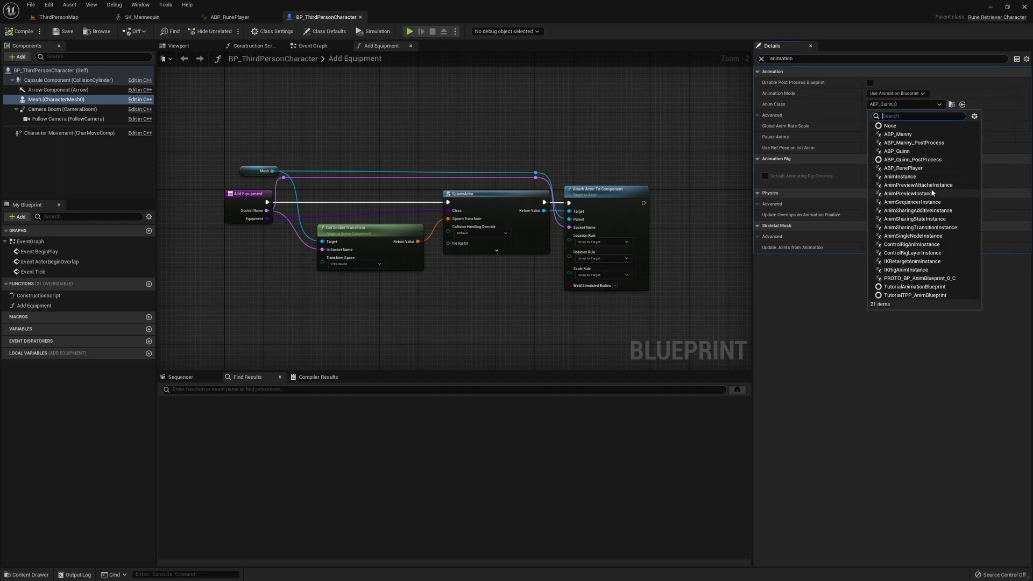
pyautogui.click(925, 168)
pyautogui.click(63, 31)
# - Play-test ThirdPersonMap by running the character in all directions and jumping, checking how the sword and shield arms move
pyautogui.click(58, 17)
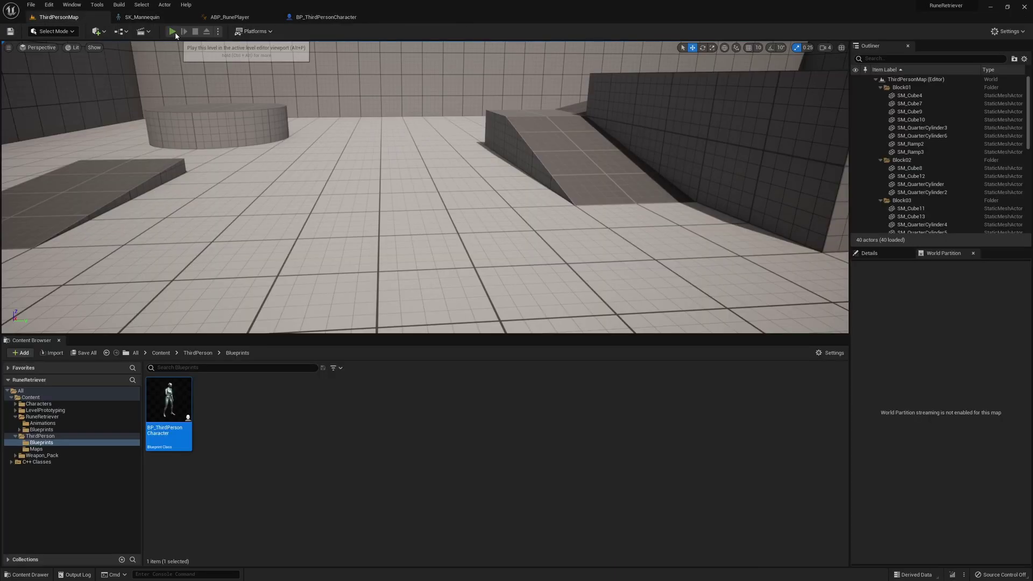
pyautogui.click(173, 32)
pyautogui.press('w')
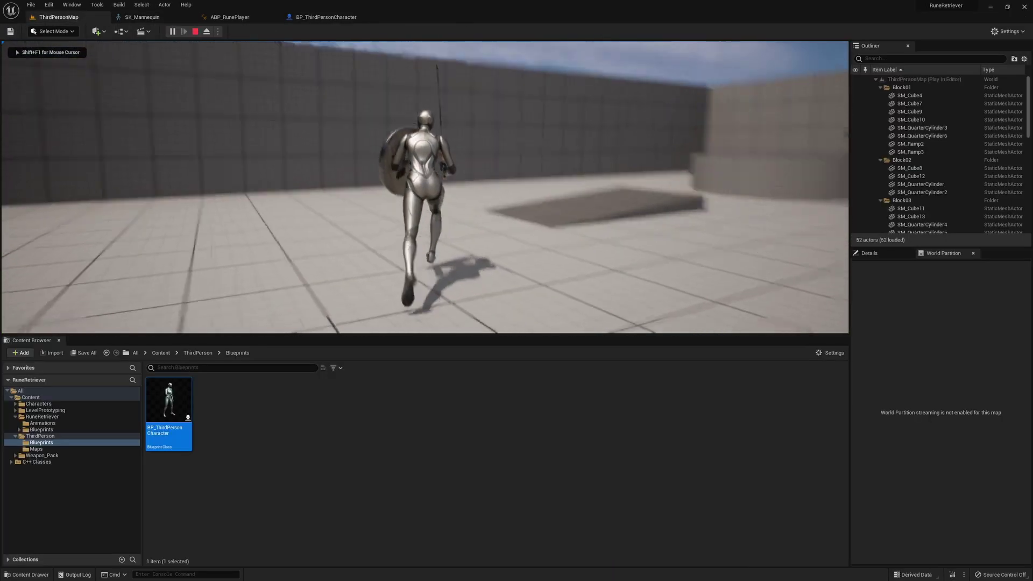
pyautogui.press('a')
pyautogui.press('s')
pyautogui.press('d')
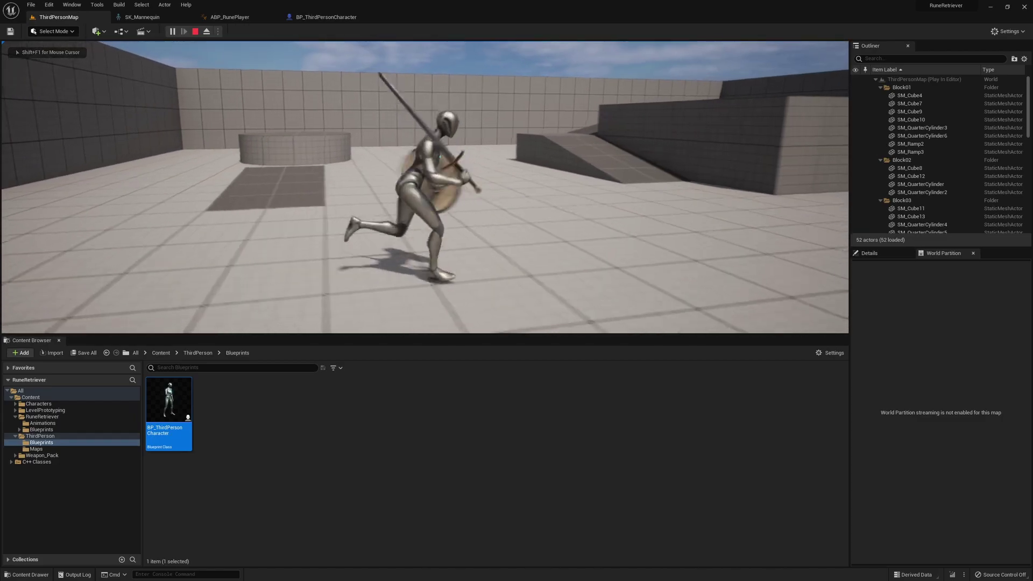
pyautogui.press('w')
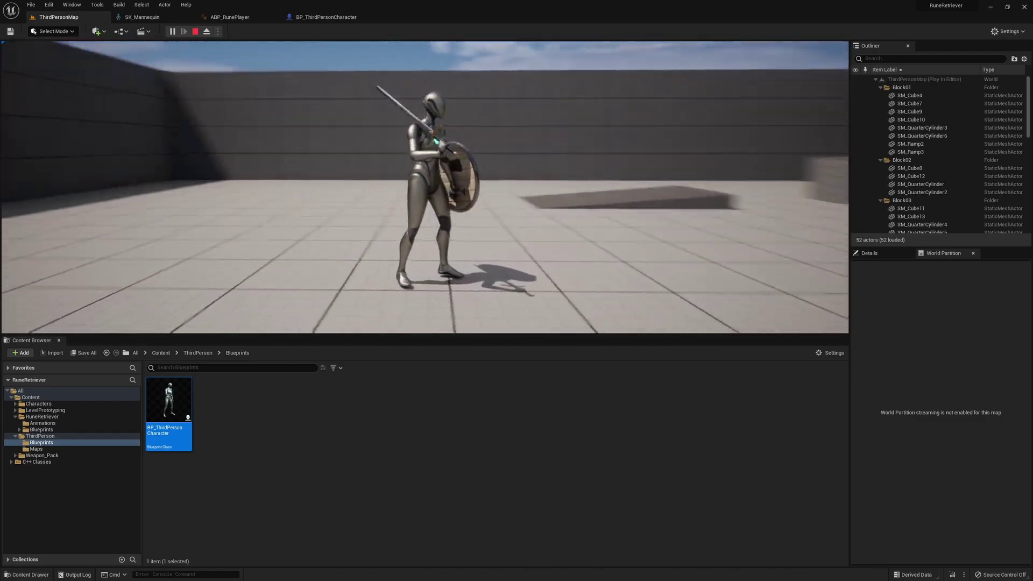
pyautogui.press('w')
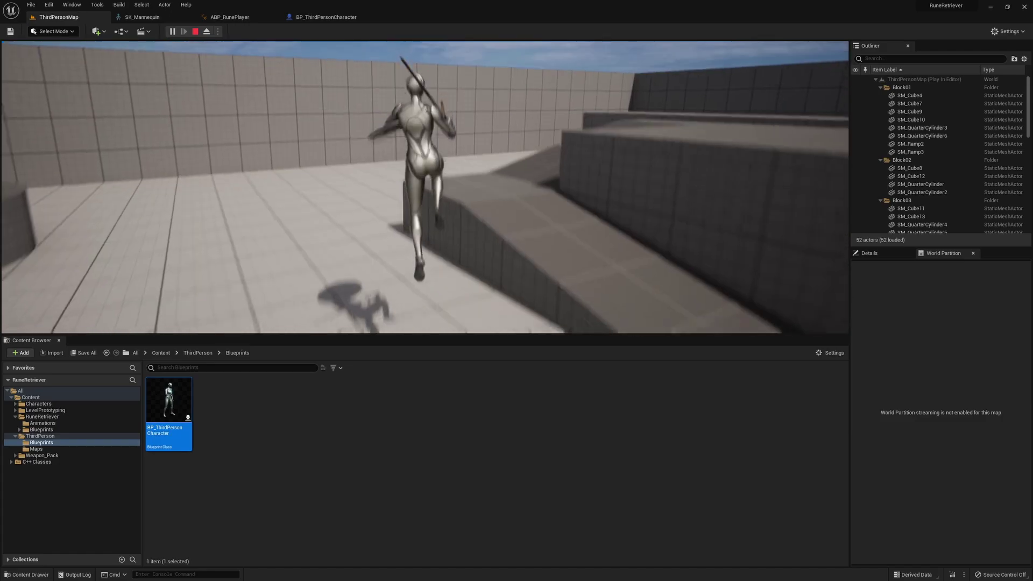
pyautogui.press('space')
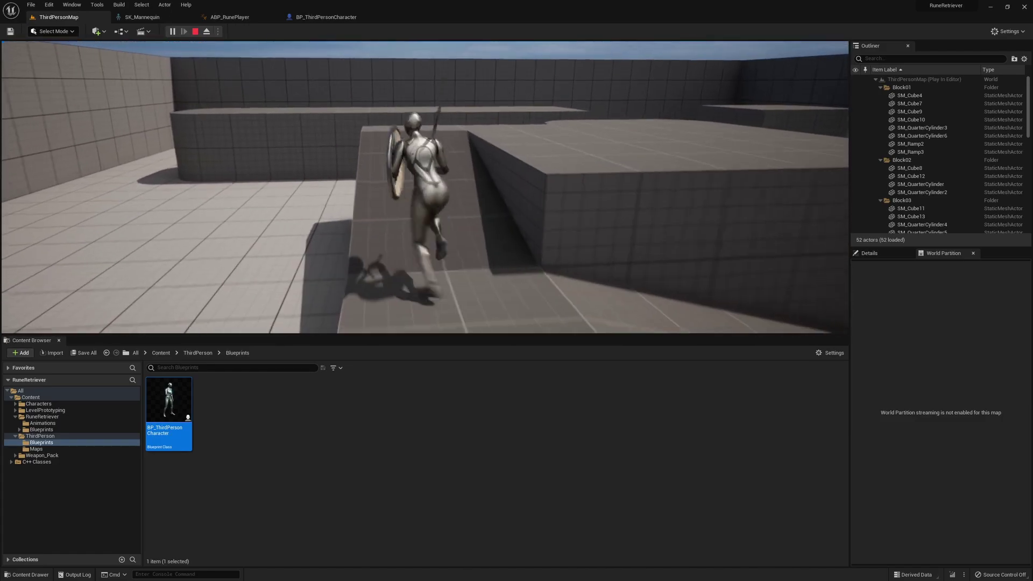
pyautogui.press('w')
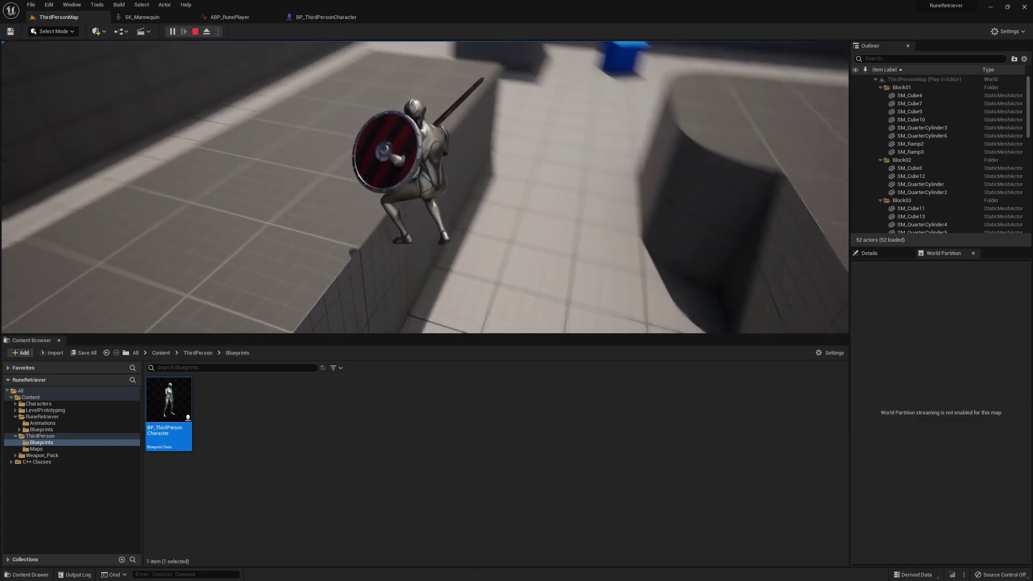